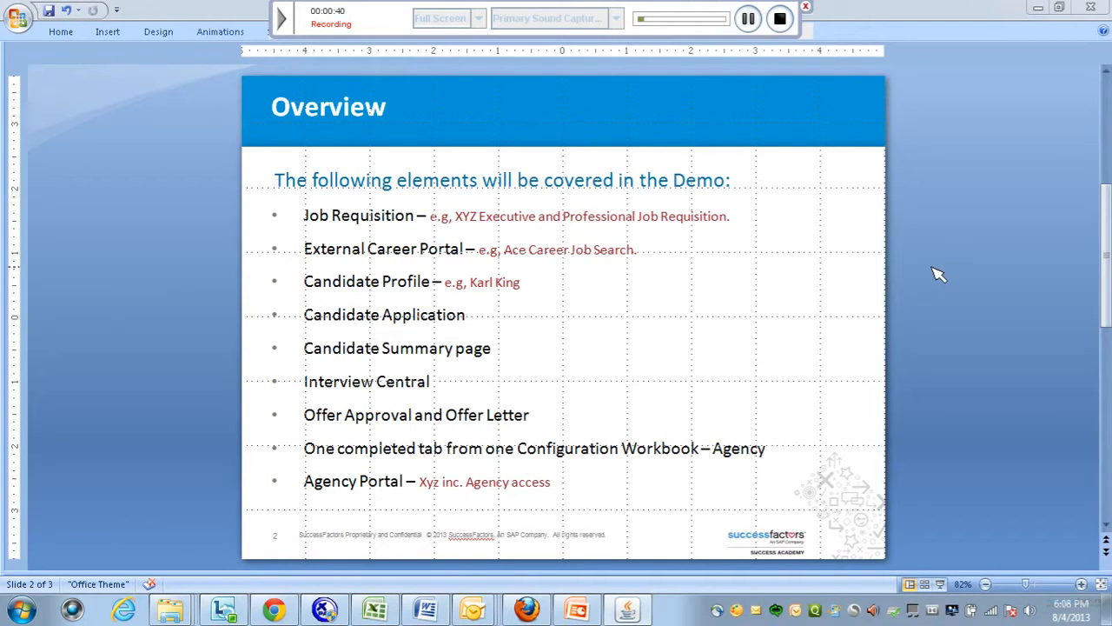
Start creating a new job requisition from the Job Requisitions page.
click(749, 19)
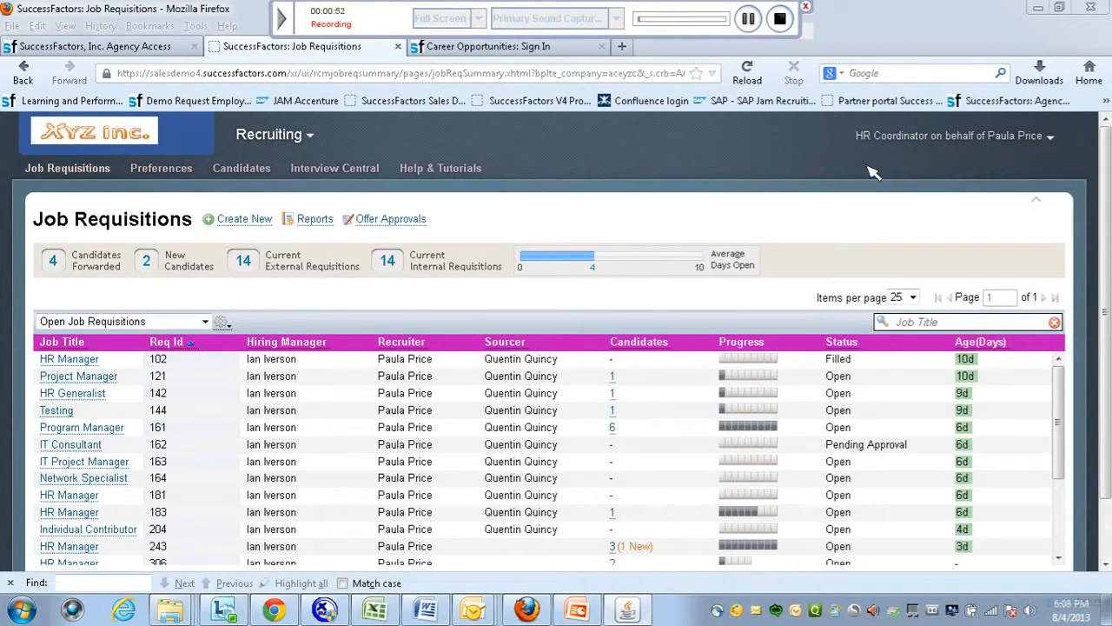
click(240, 220)
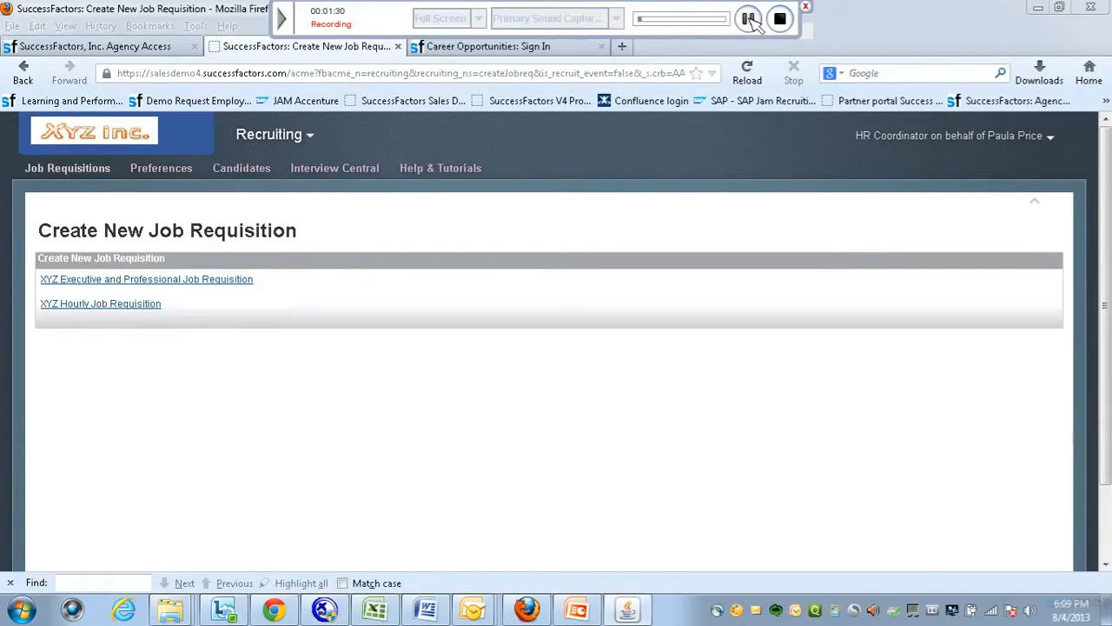
Base the requisition on the XYZ Executive and Professional template and browse Families & Roles.
click(123, 282)
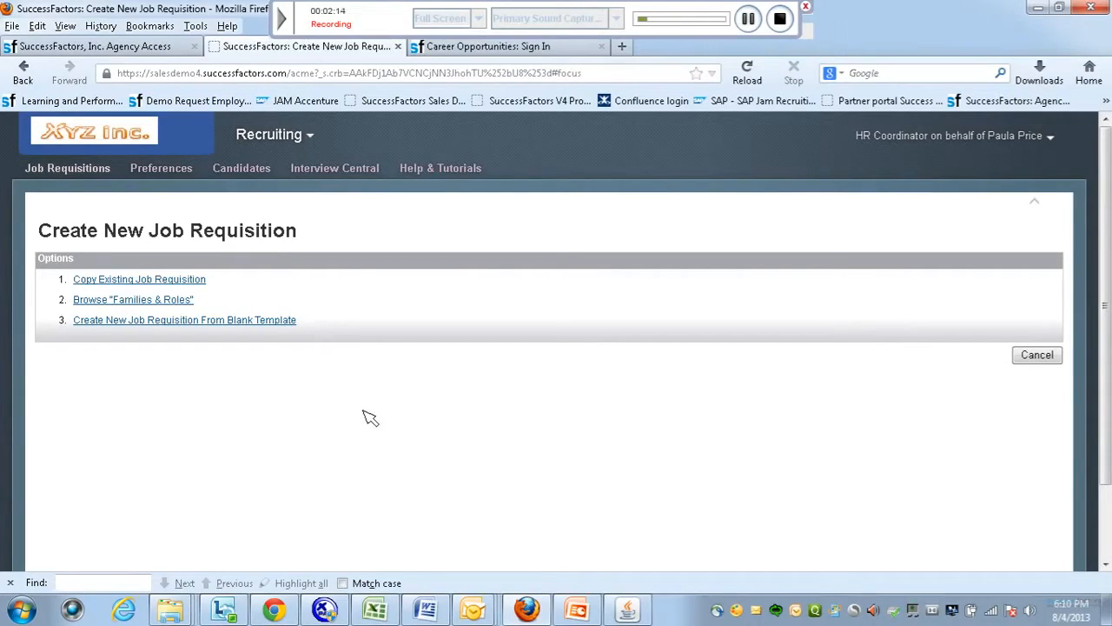
click(196, 298)
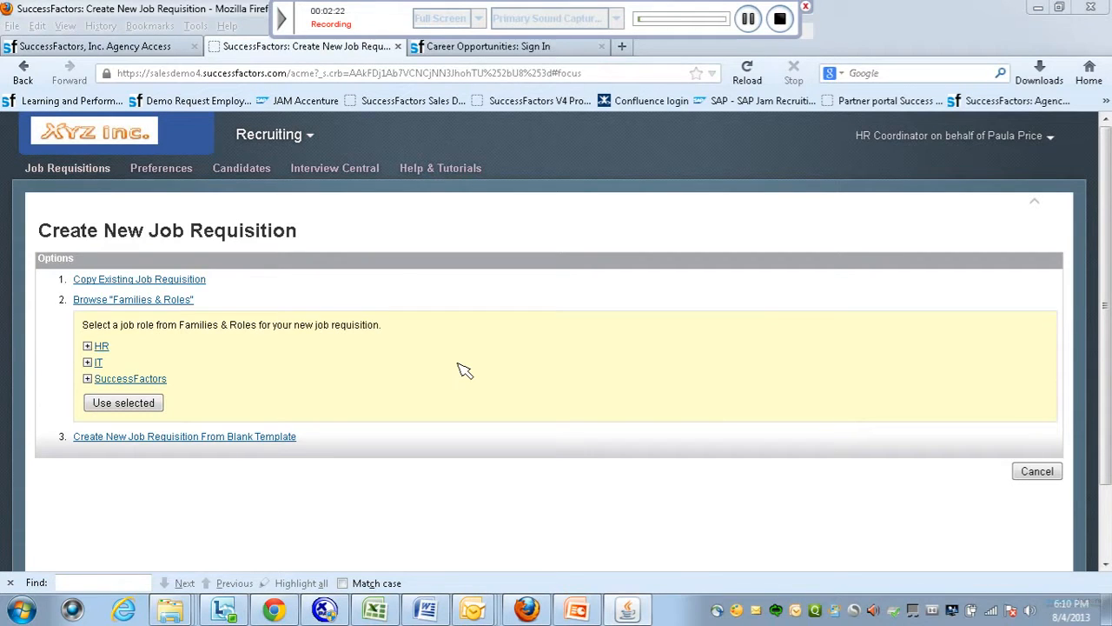
Start the requisition from the HR family's HR Manager role using its HR job code.
click(89, 348)
click(88, 347)
click(113, 364)
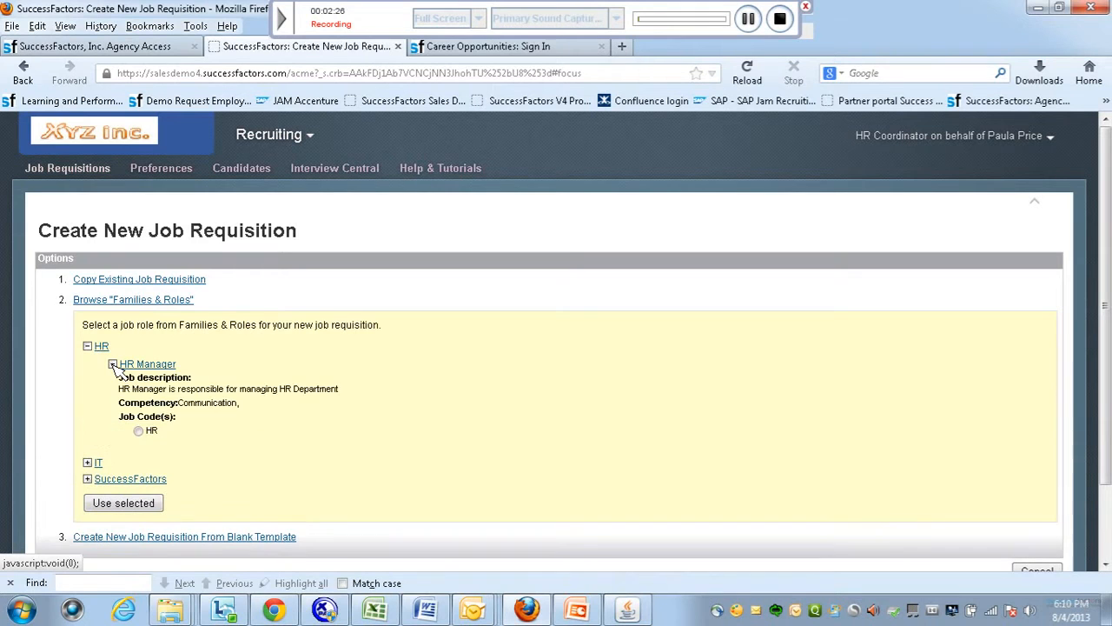
click(138, 431)
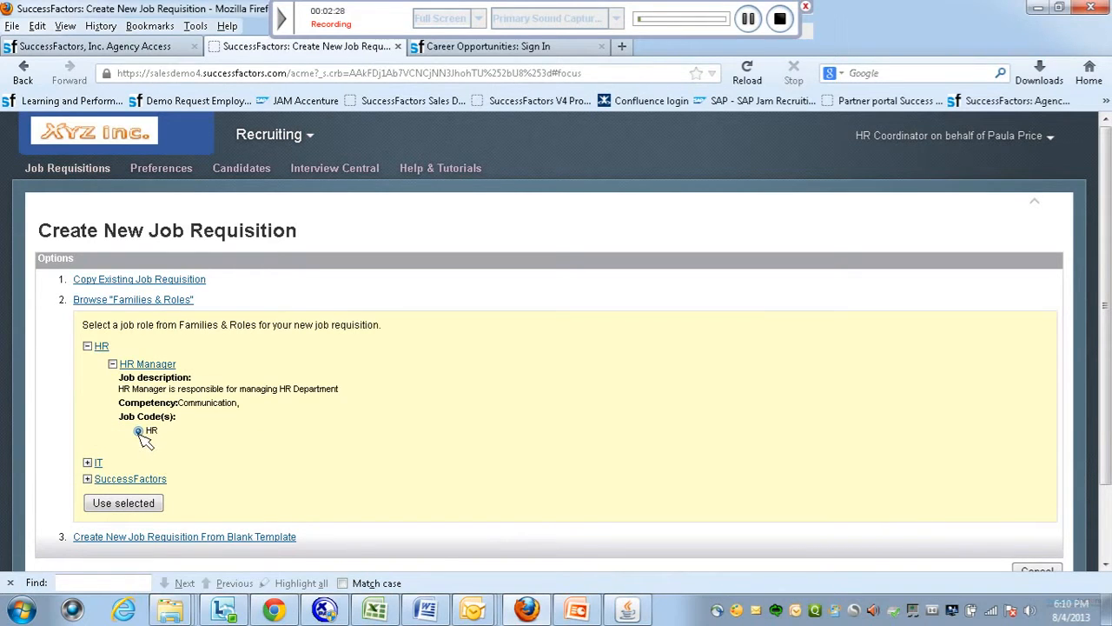
click(136, 504)
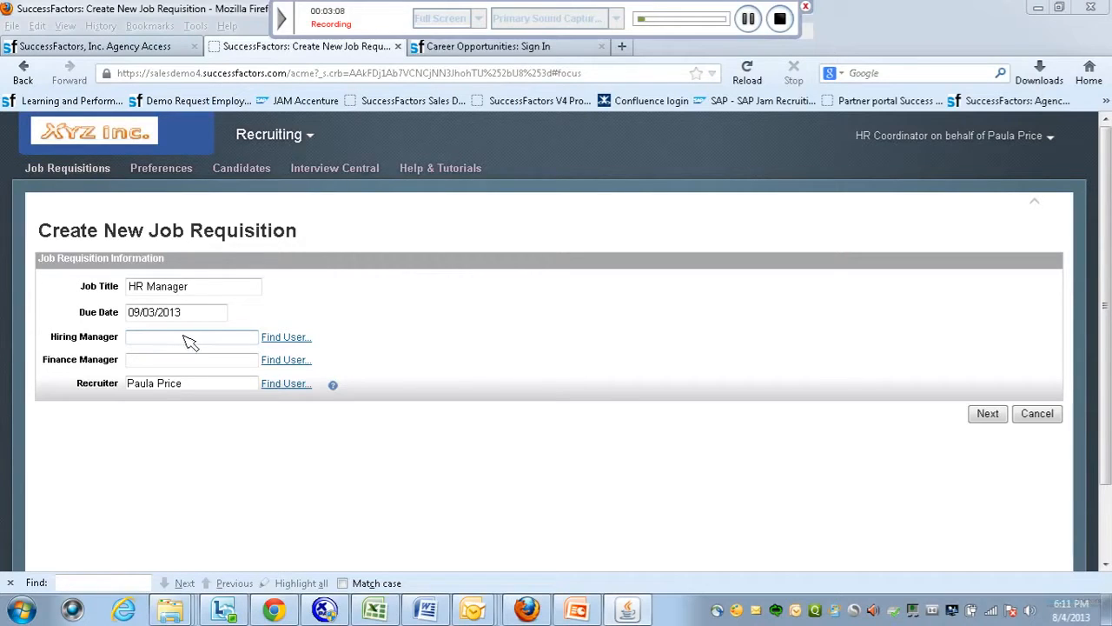
Assign the Director Engineering as the requisition's hiring manager.
click(285, 339)
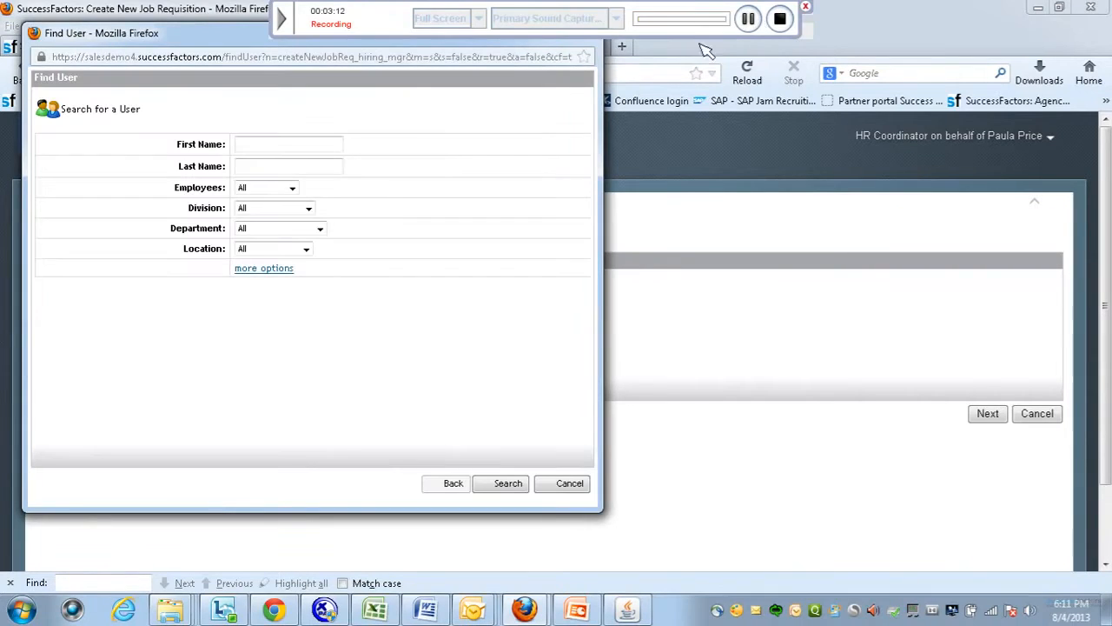
click(507, 488)
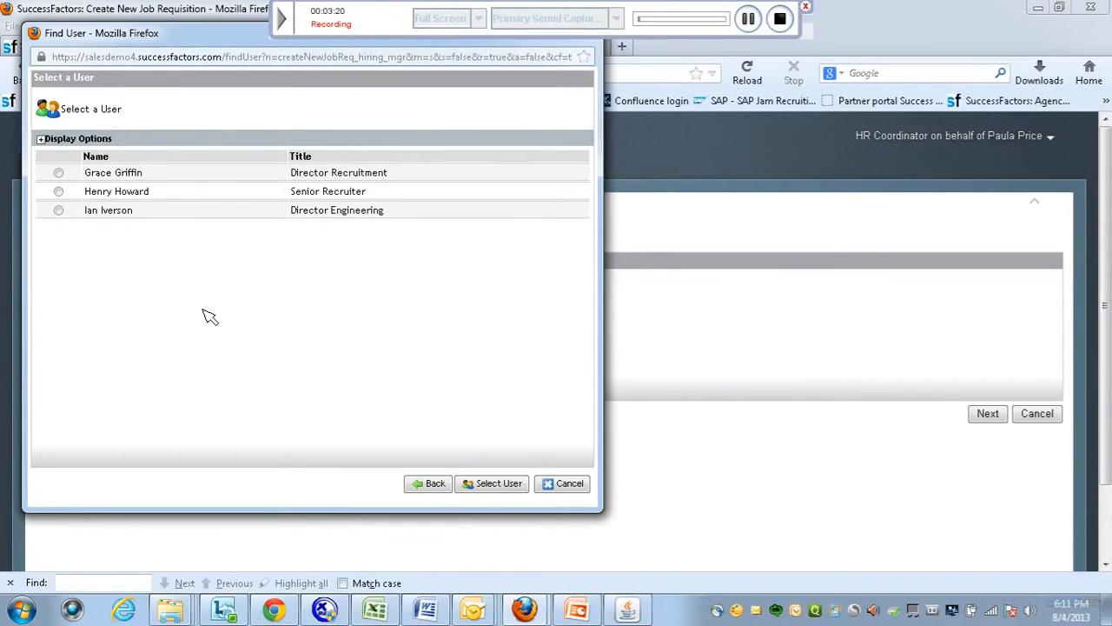
click(58, 211)
click(509, 484)
Assign the VP Finance as finance manager and continue to the full requisition form.
click(285, 360)
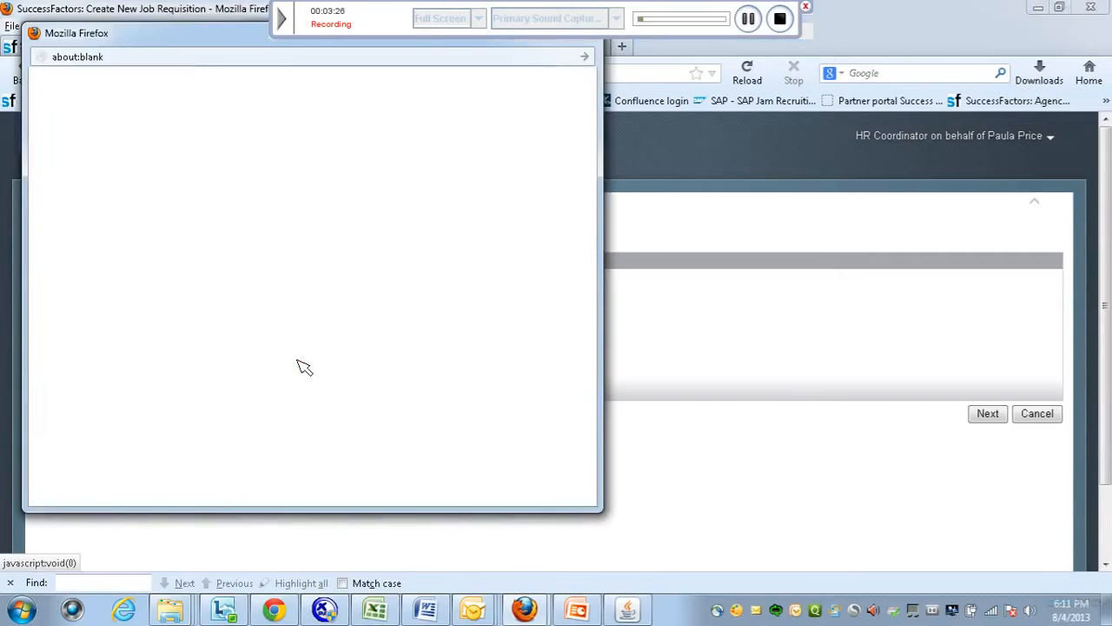
click(510, 484)
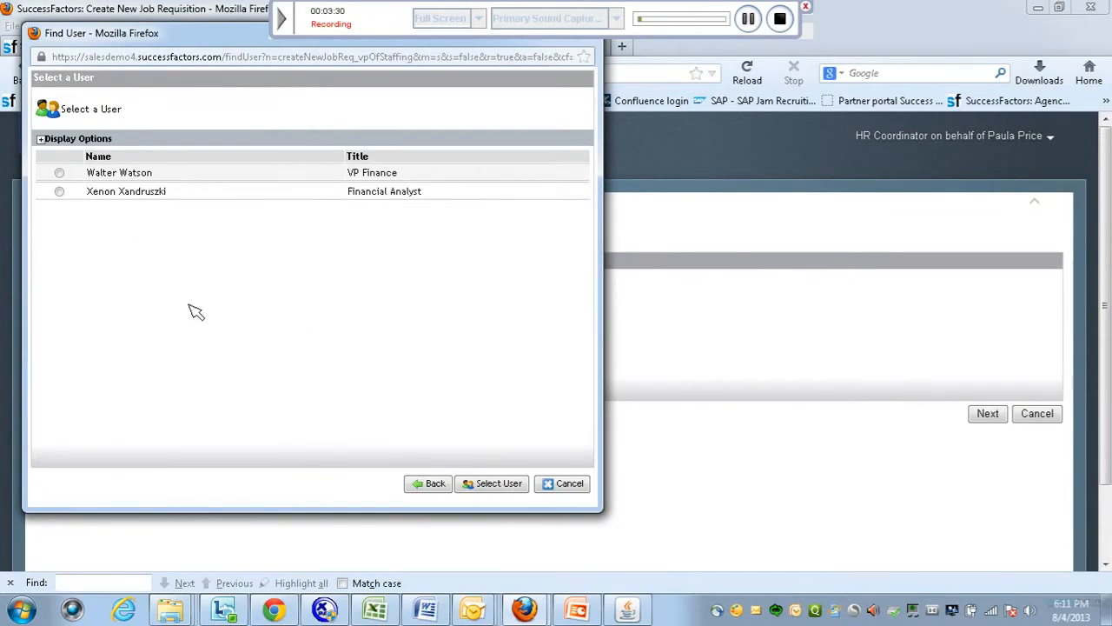
click(59, 174)
click(524, 483)
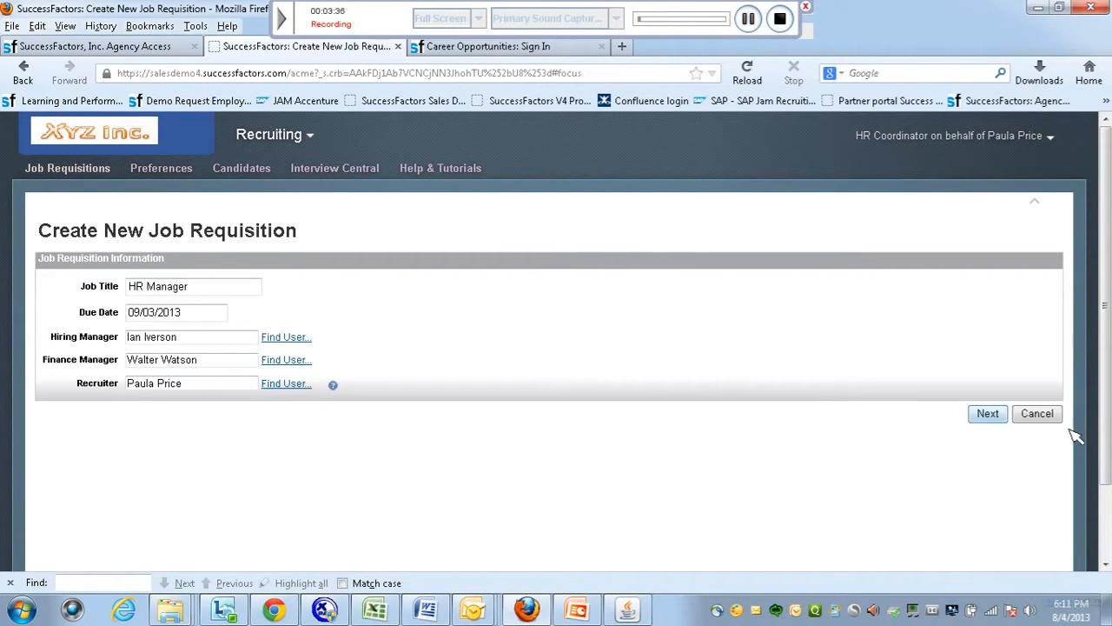
click(991, 415)
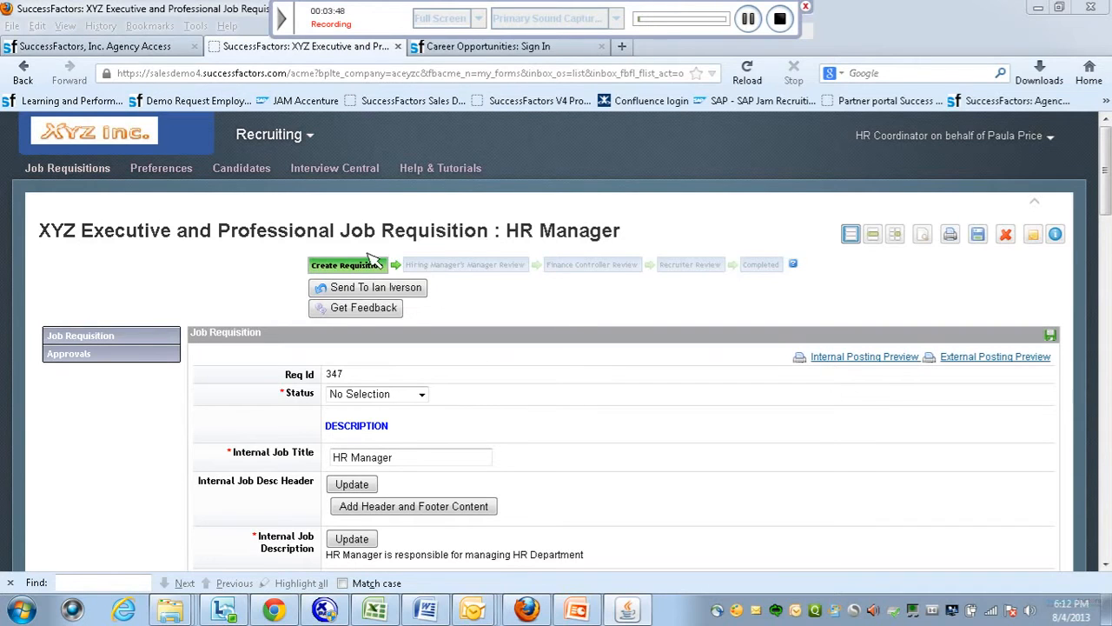
Set status to Pending Approval and apply the XYZ header and footer content to the job descriptions.
mouse_move(382, 268)
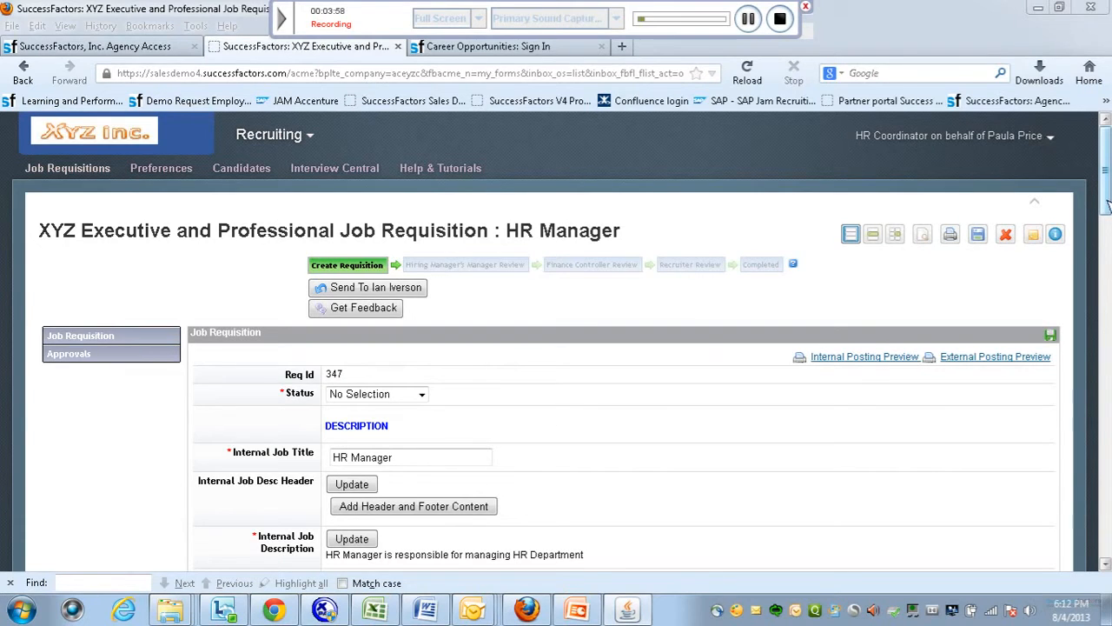
drag(1107, 205, 1107, 221)
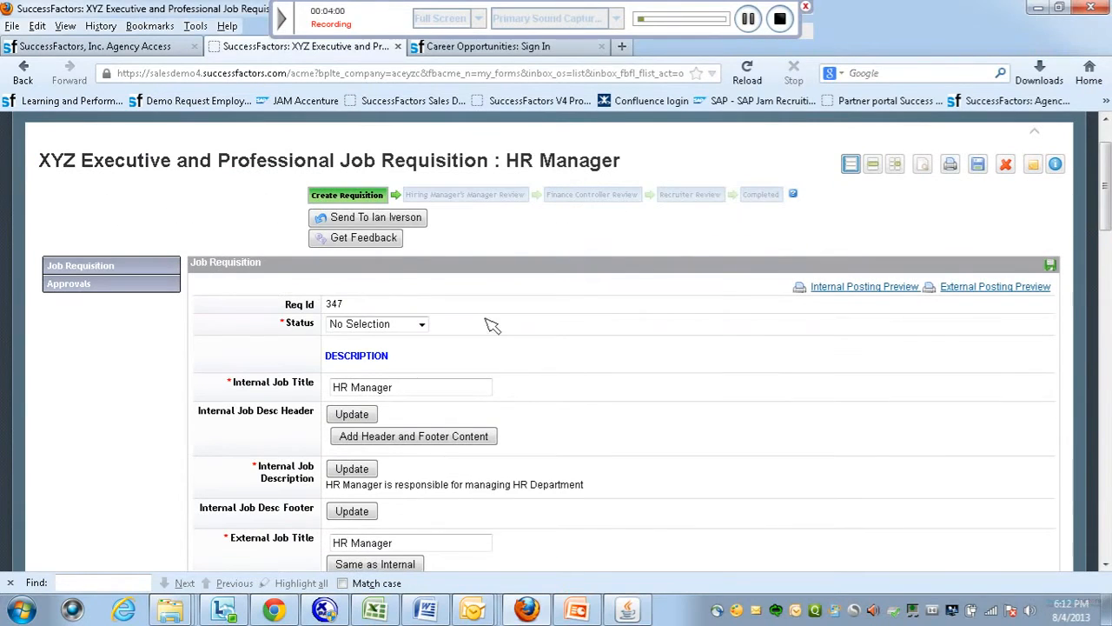
click(749, 19)
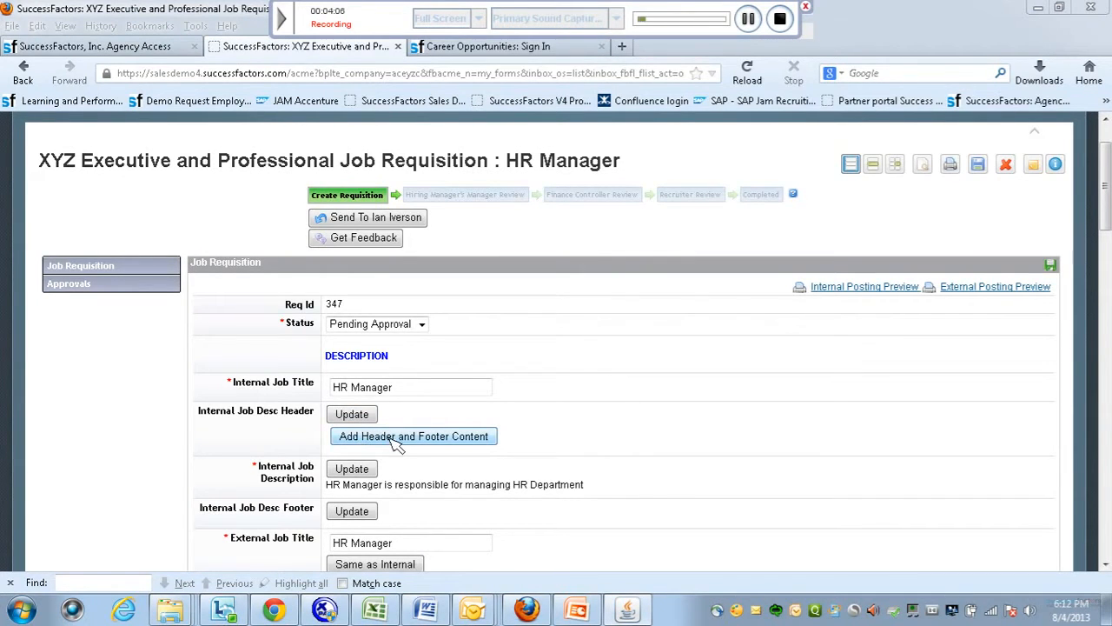
click(469, 436)
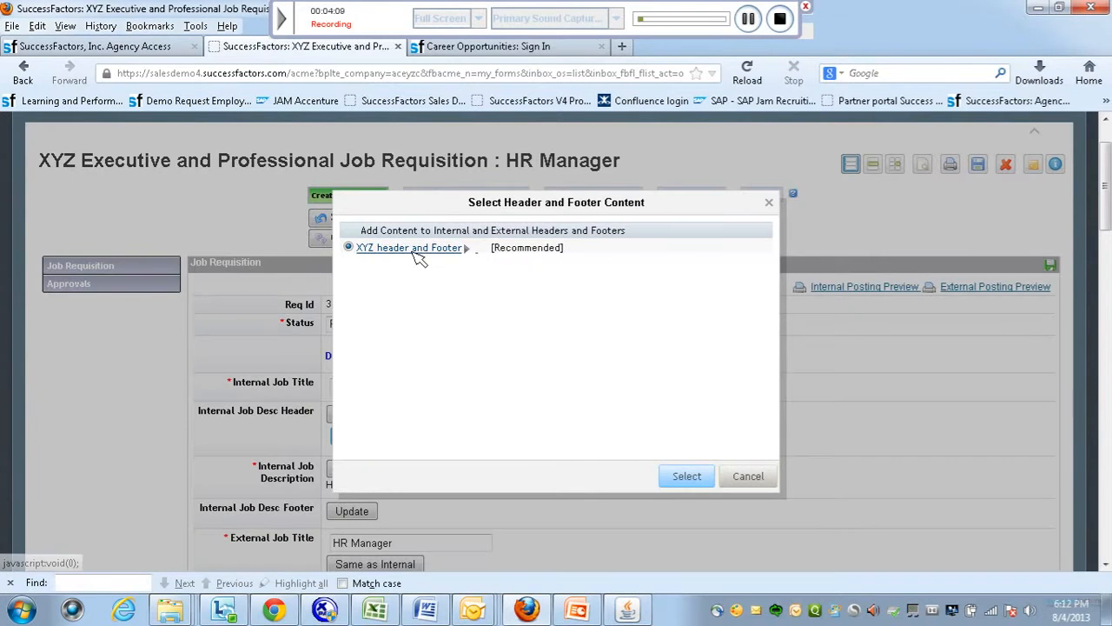
click(412, 250)
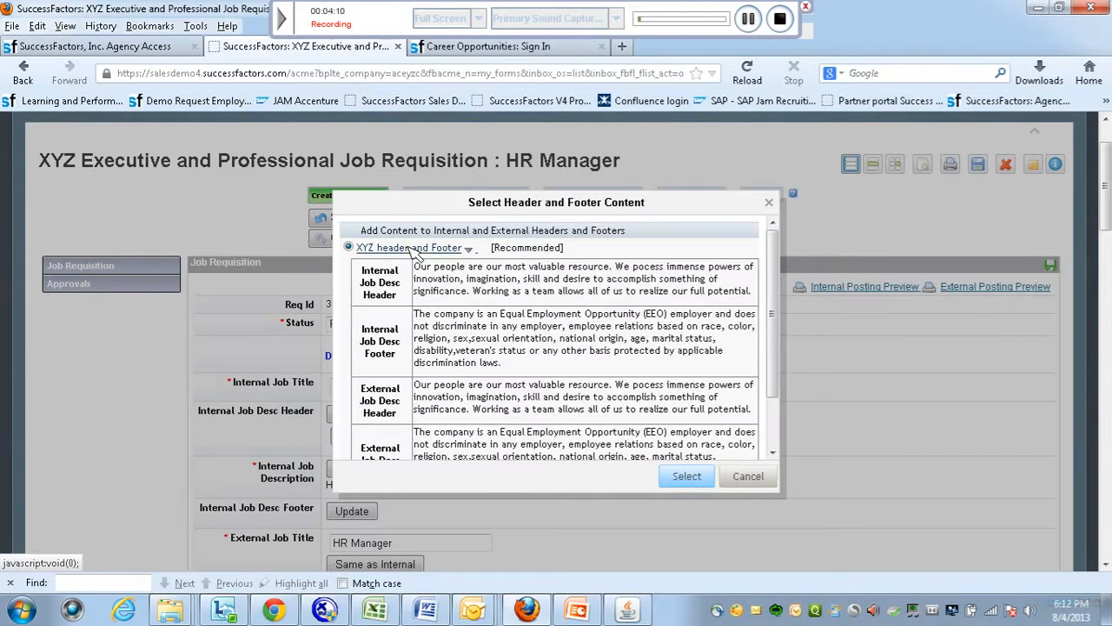
click(695, 478)
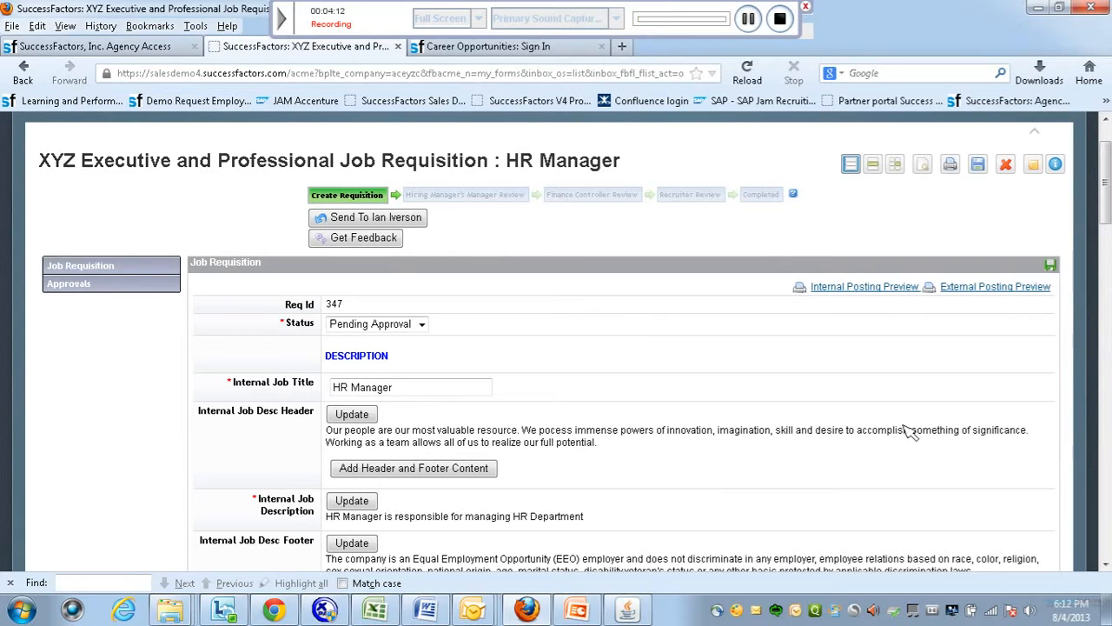
drag(1105, 183, 1107, 248)
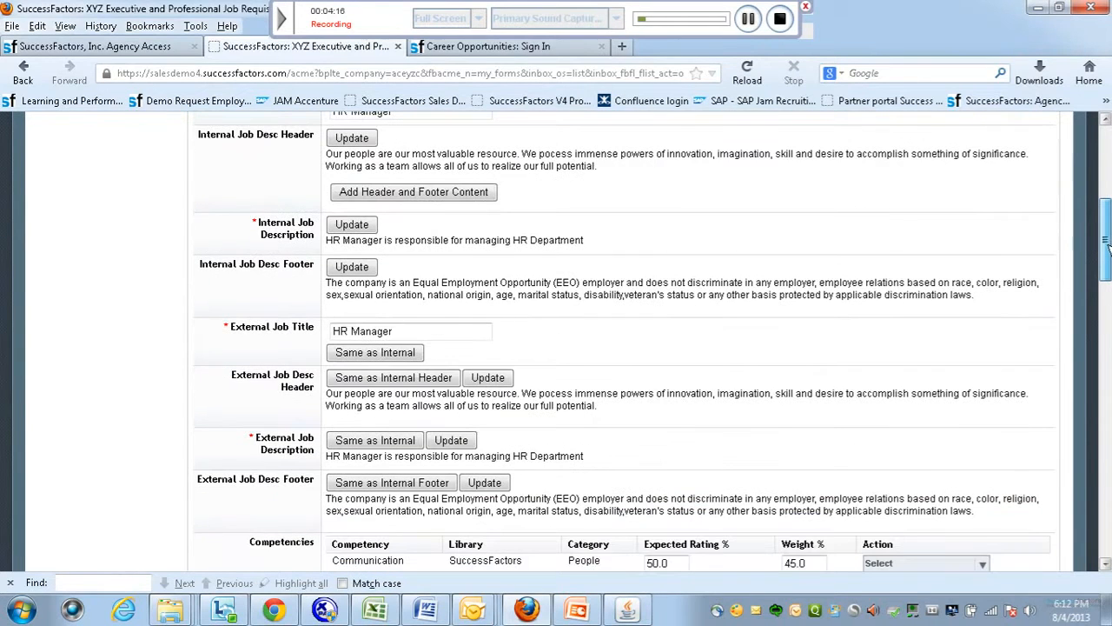
drag(1107, 248, 1106, 300)
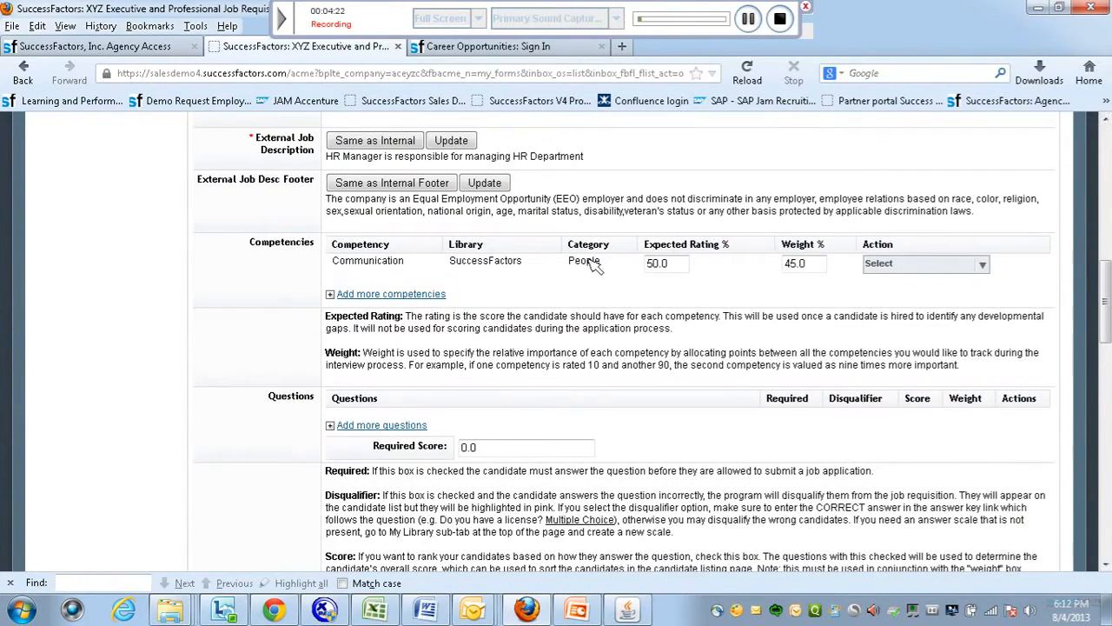
Browse the competency libraries to add more competencies to the requisition.
click(337, 293)
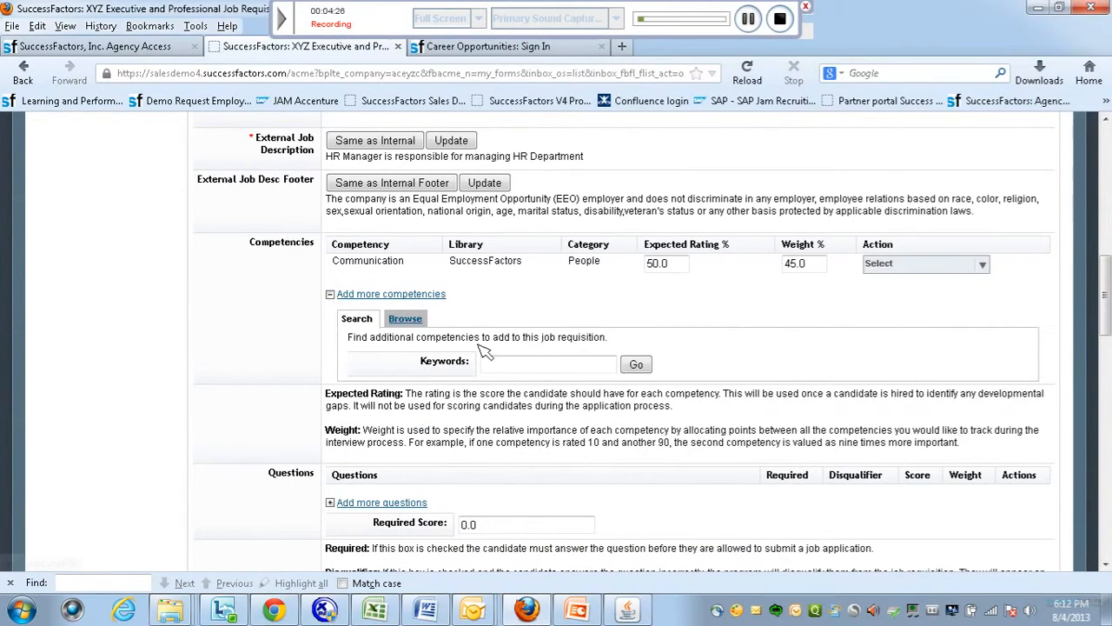
click(409, 317)
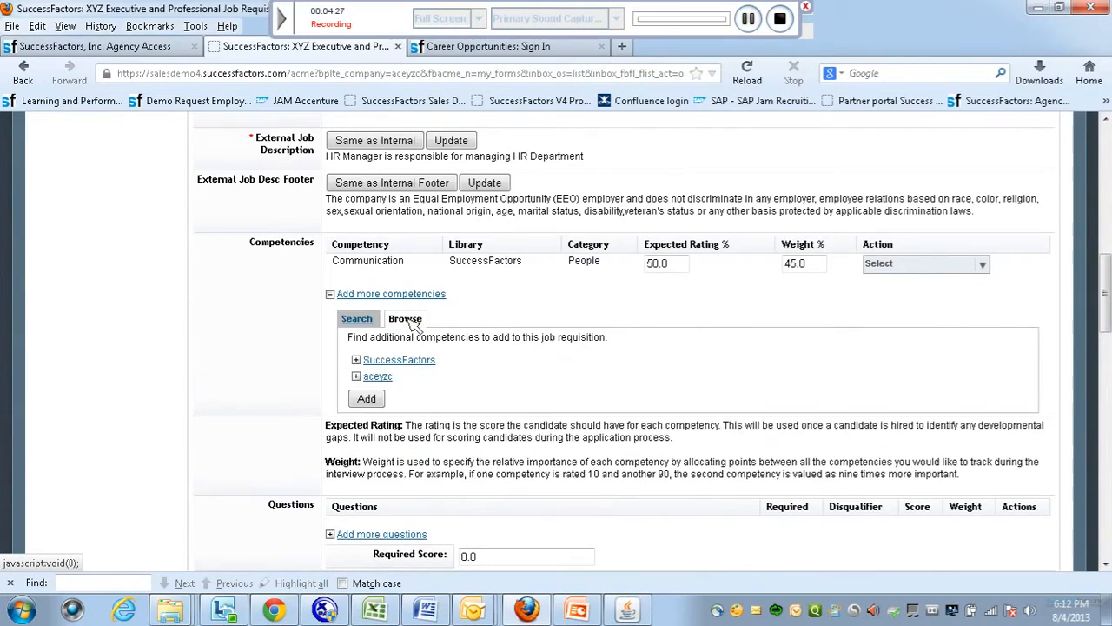
click(749, 20)
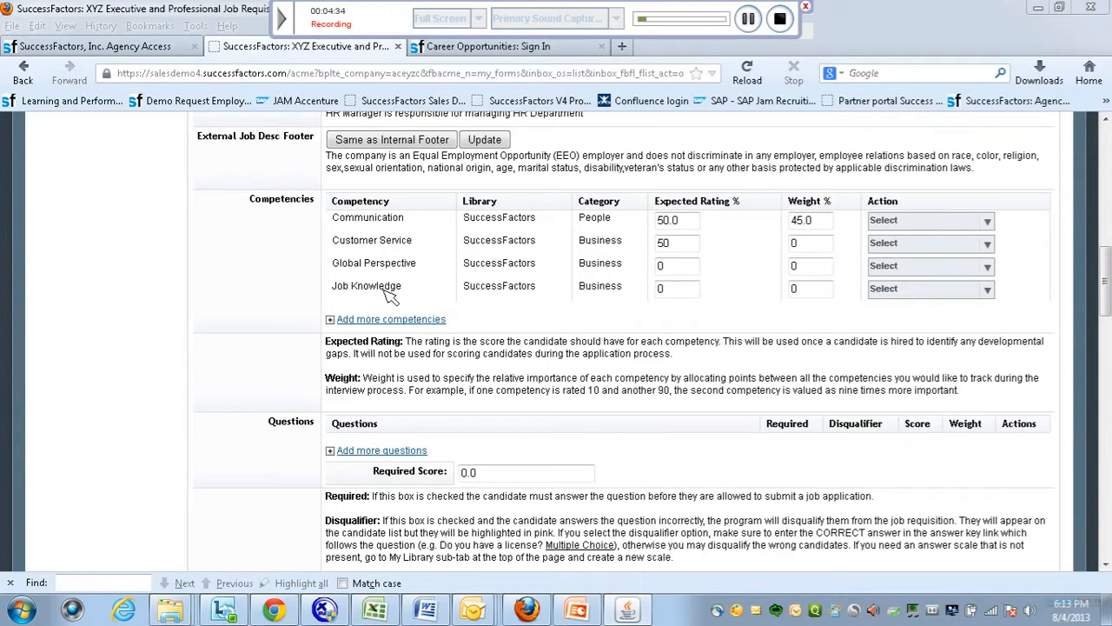
drag(1105, 283, 1105, 316)
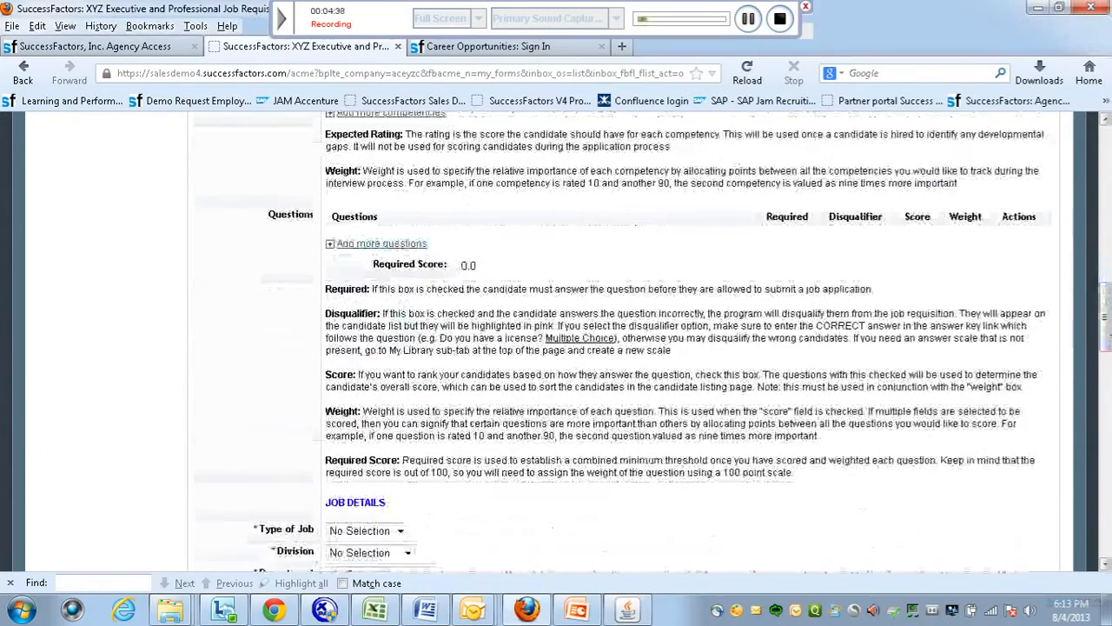
Add the at-least-18 and US work authorization questions from the XYZ Basic Screening library.
click(331, 245)
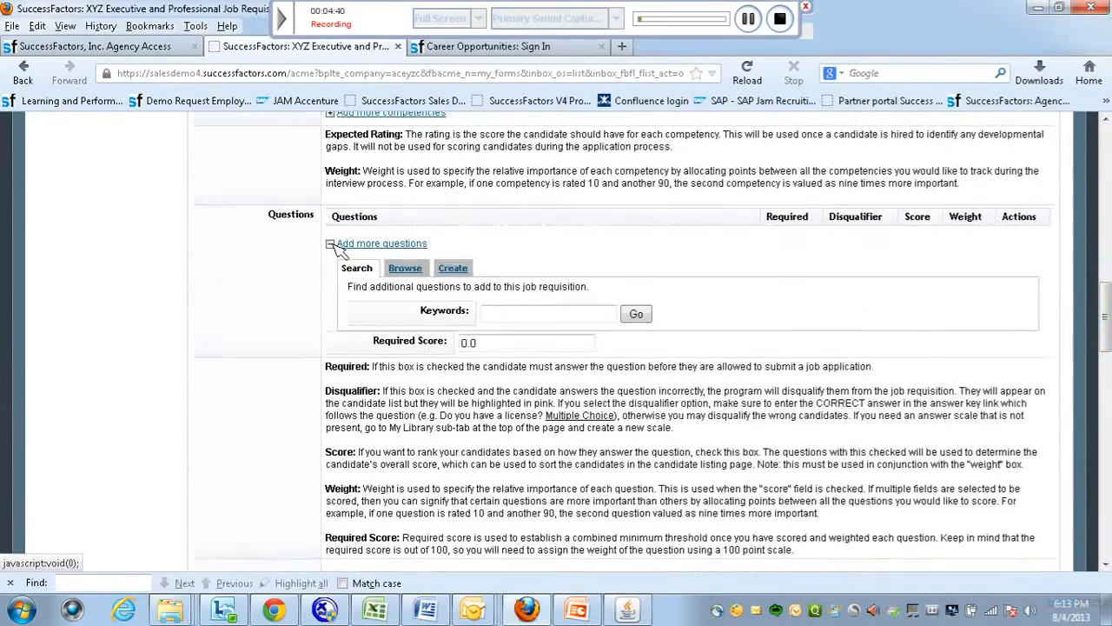
click(405, 268)
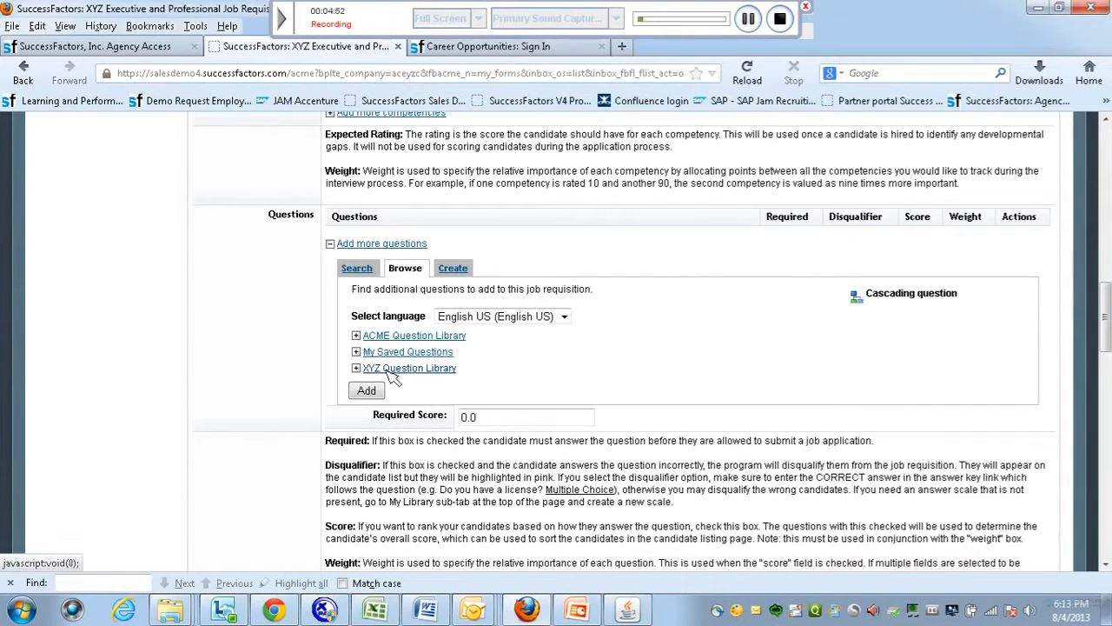
click(357, 368)
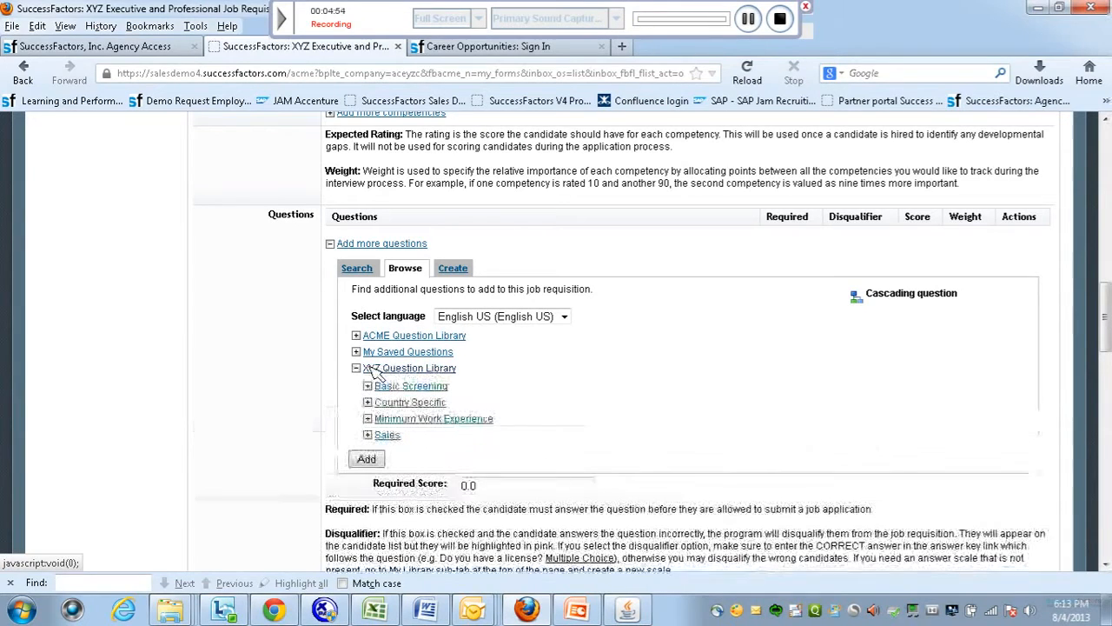
click(393, 387)
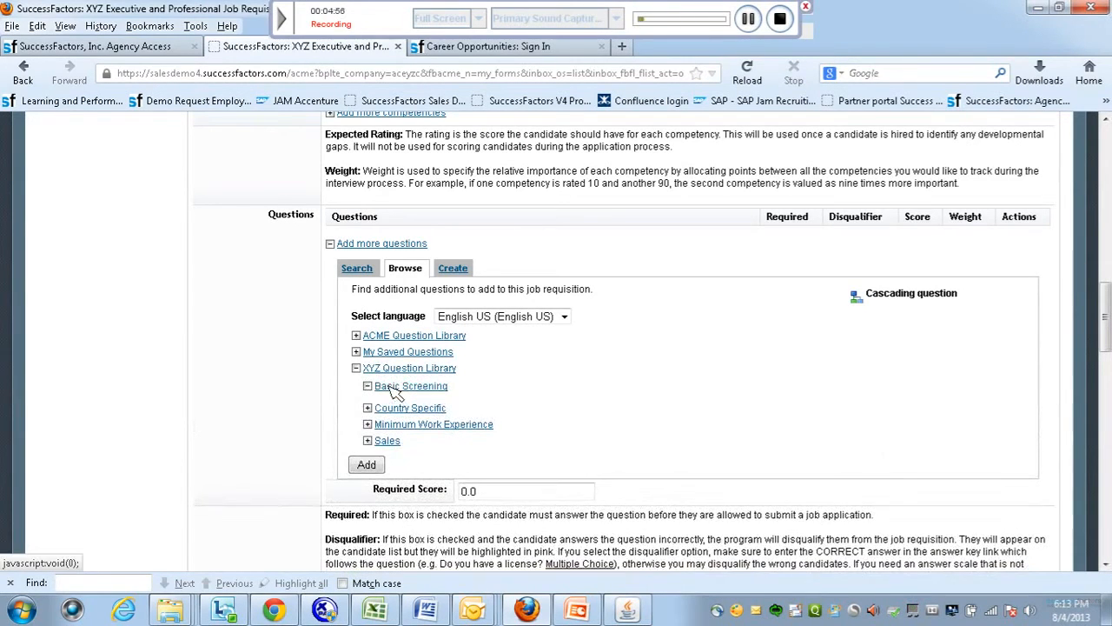
drag(1105, 313, 1106, 343)
click(383, 217)
click(383, 232)
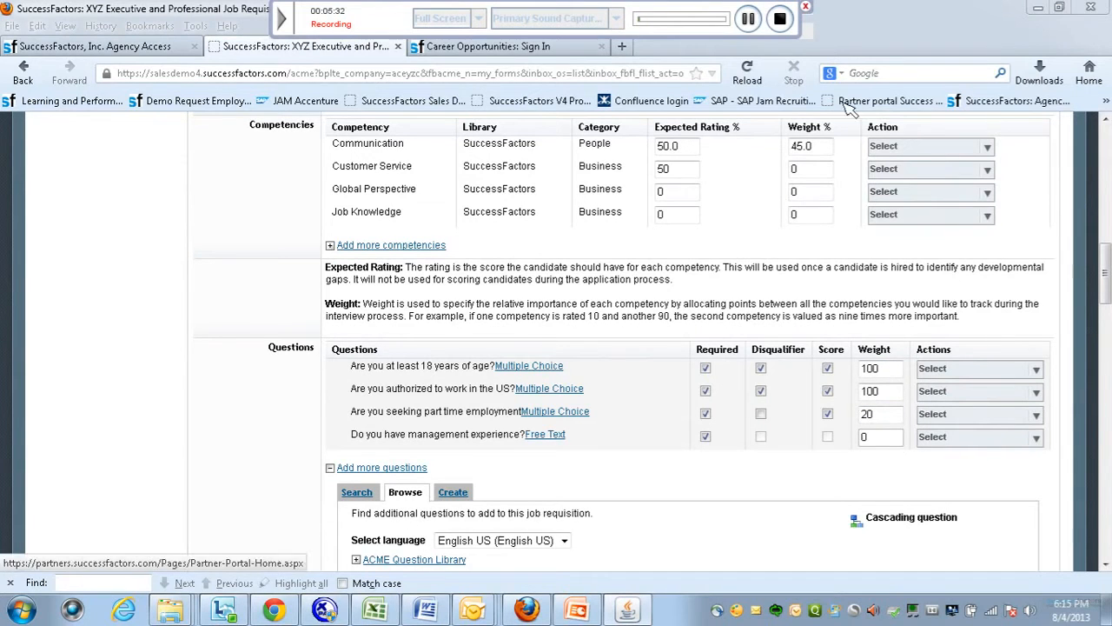
Set Type of Job to Executive, Country to United States (US) and Where to post to Both.
click(748, 18)
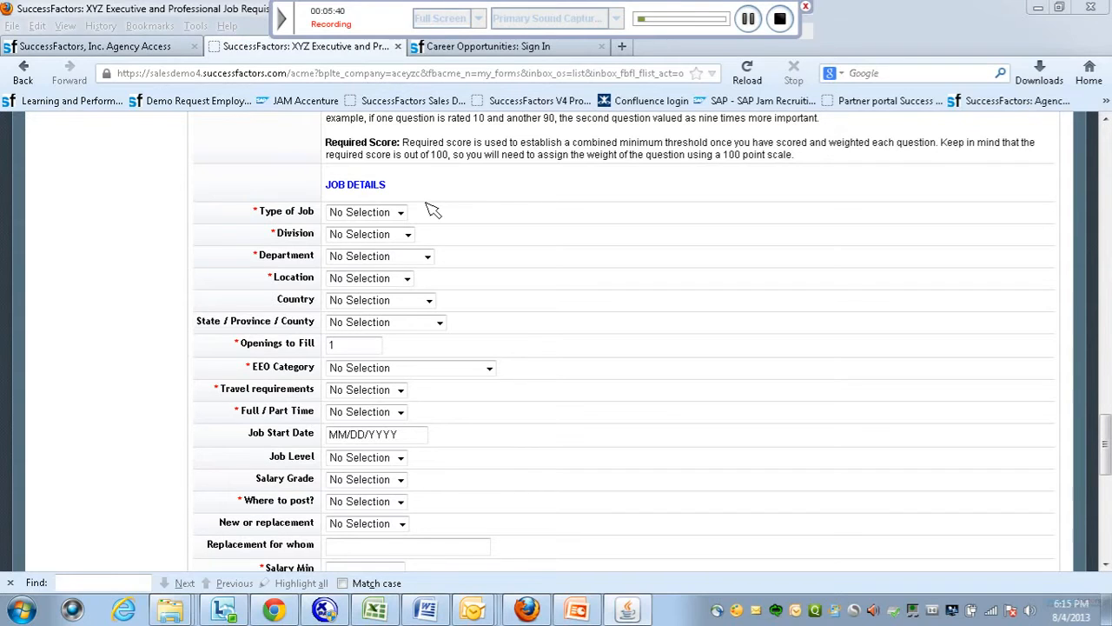
click(402, 213)
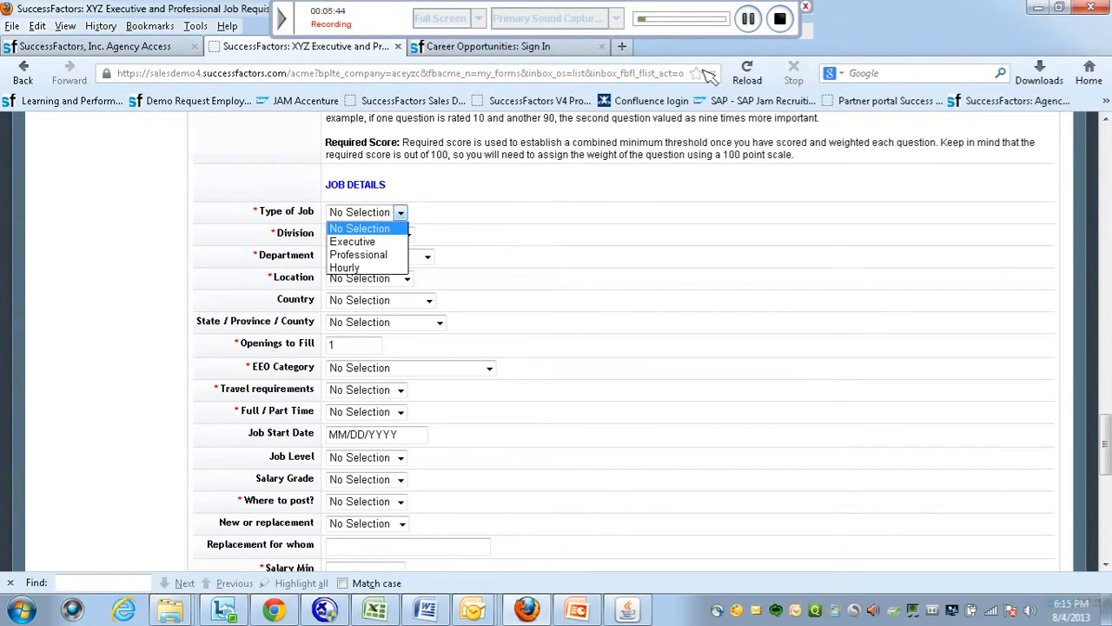
click(380, 242)
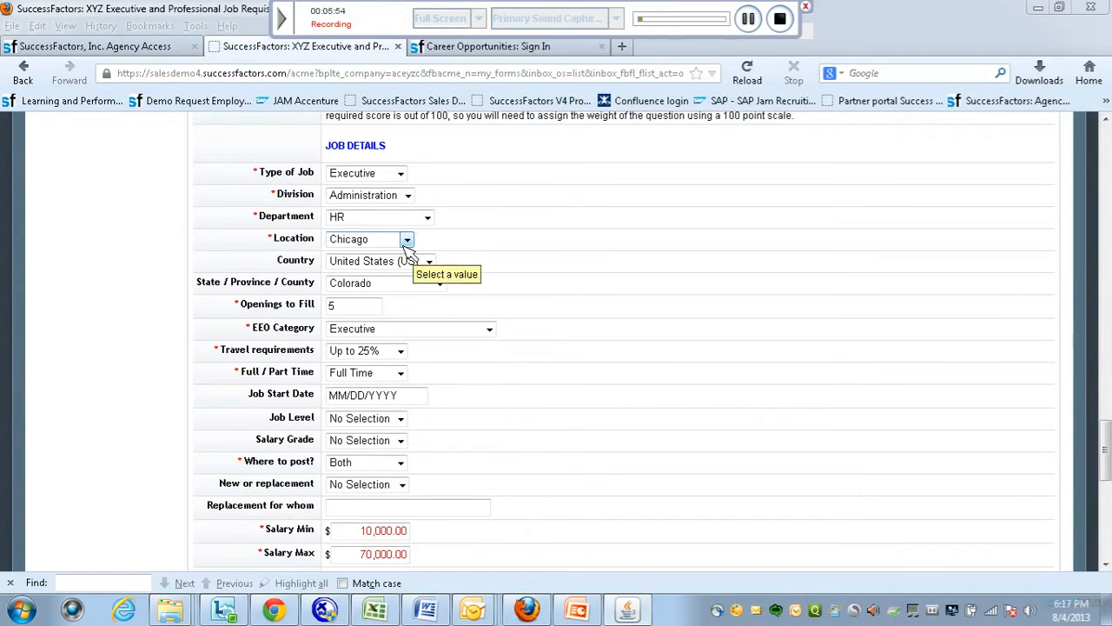
click(430, 265)
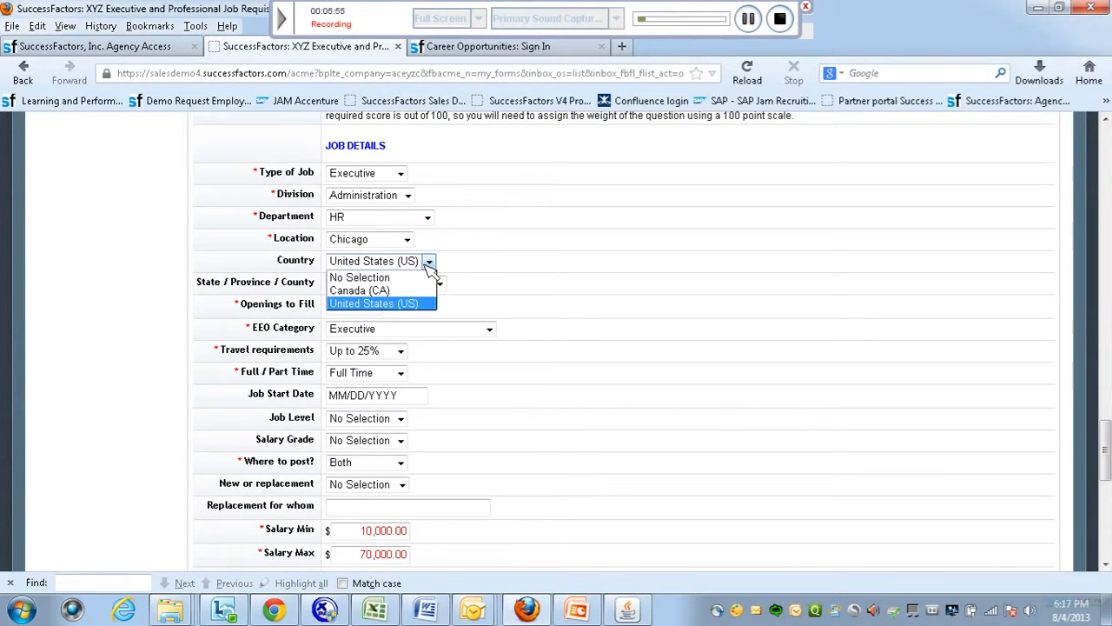
click(532, 260)
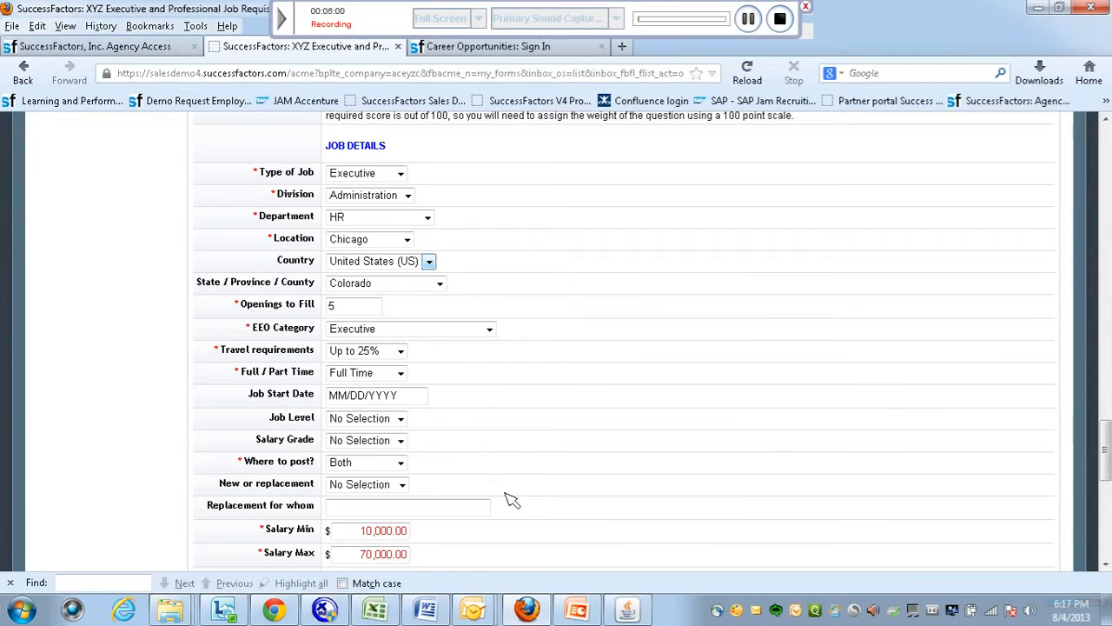
click(401, 466)
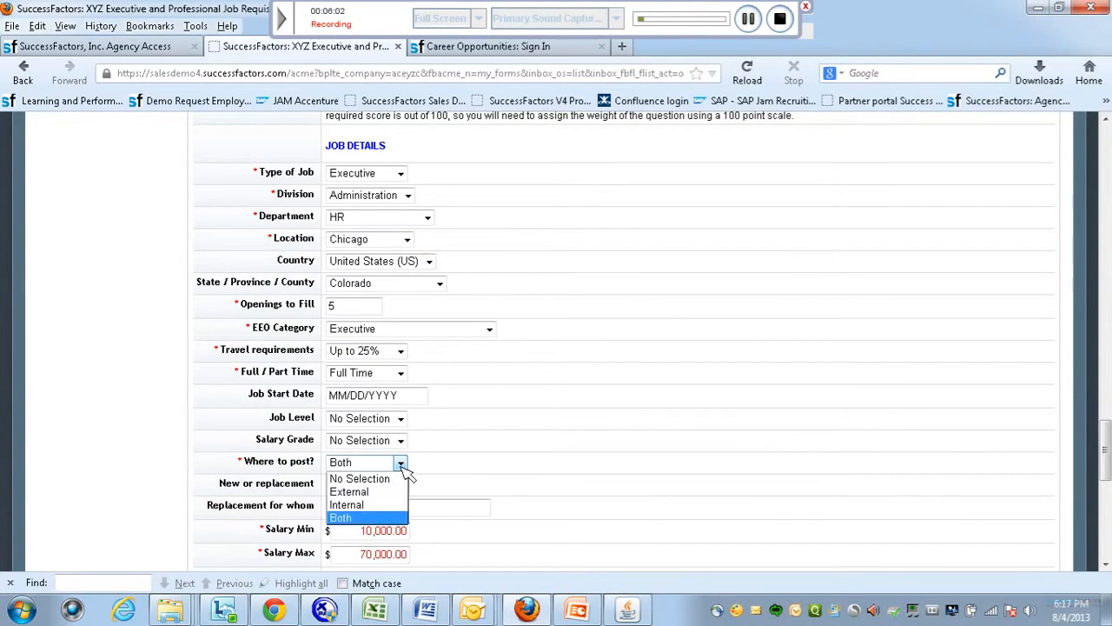
click(388, 518)
Keep Salary Frequency at Yearly and scroll to the bottom of the form.
scroll(1105, 470, down, 2)
drag(1107, 474, 1107, 502)
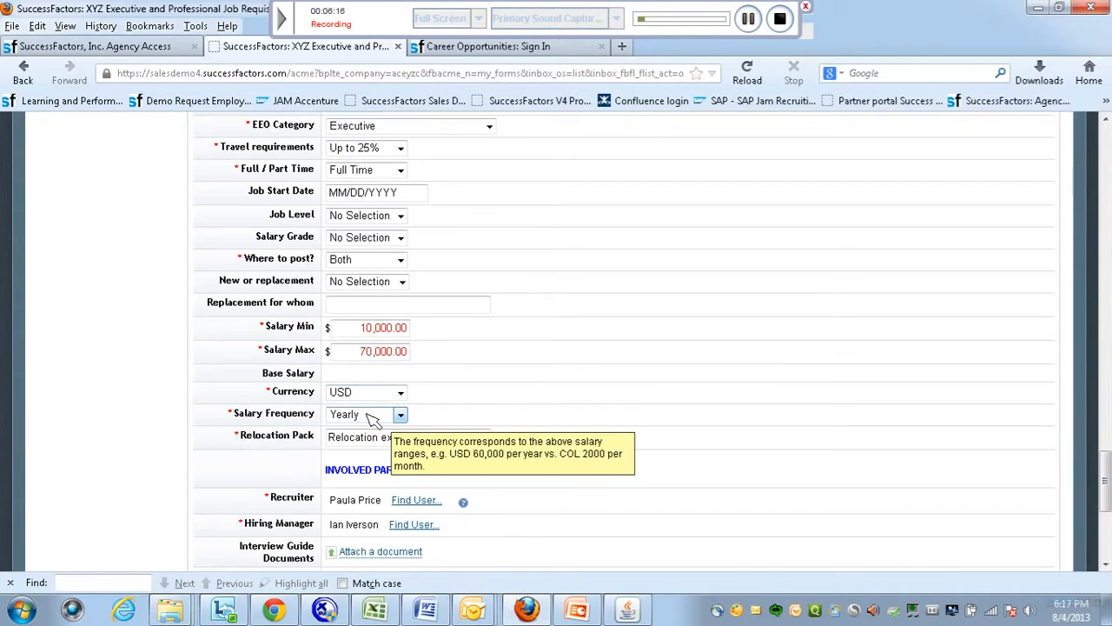
click(398, 416)
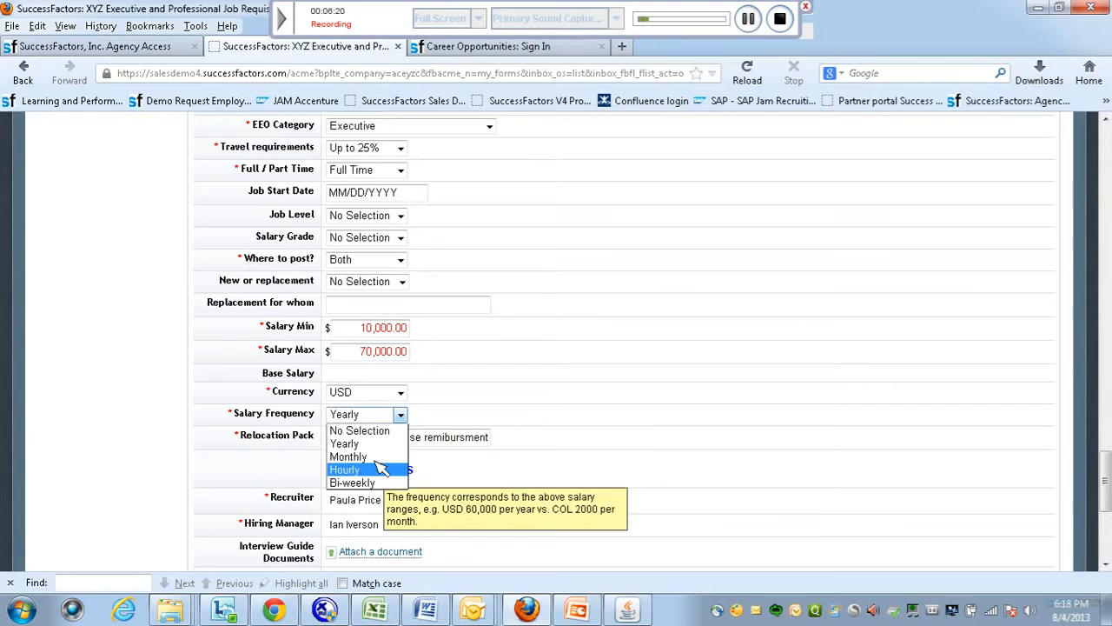
click(382, 444)
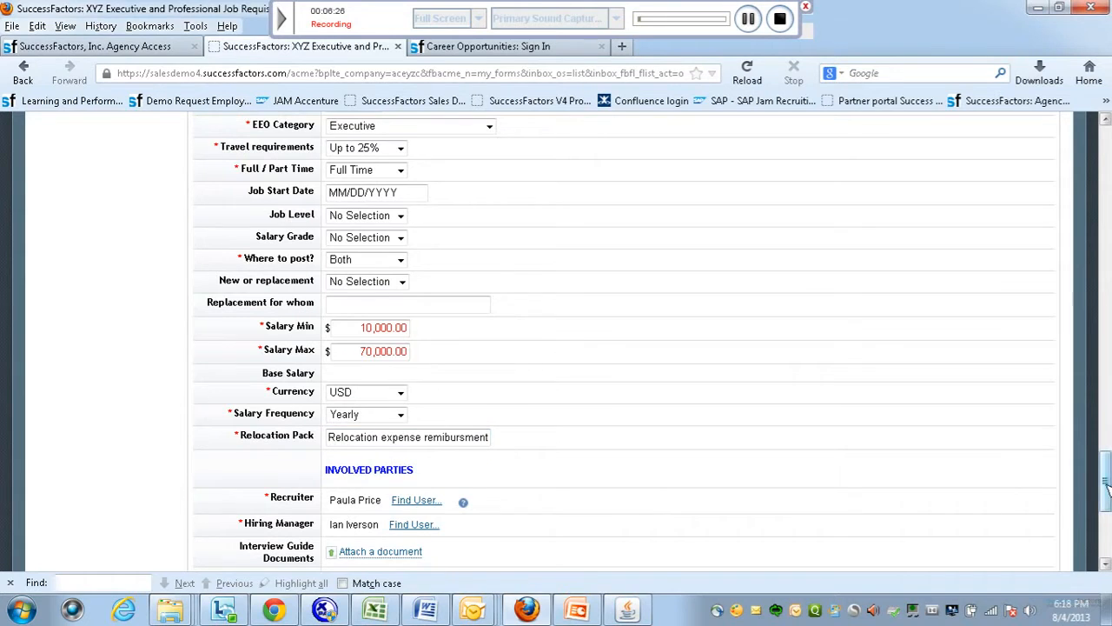
drag(1106, 478, 1105, 528)
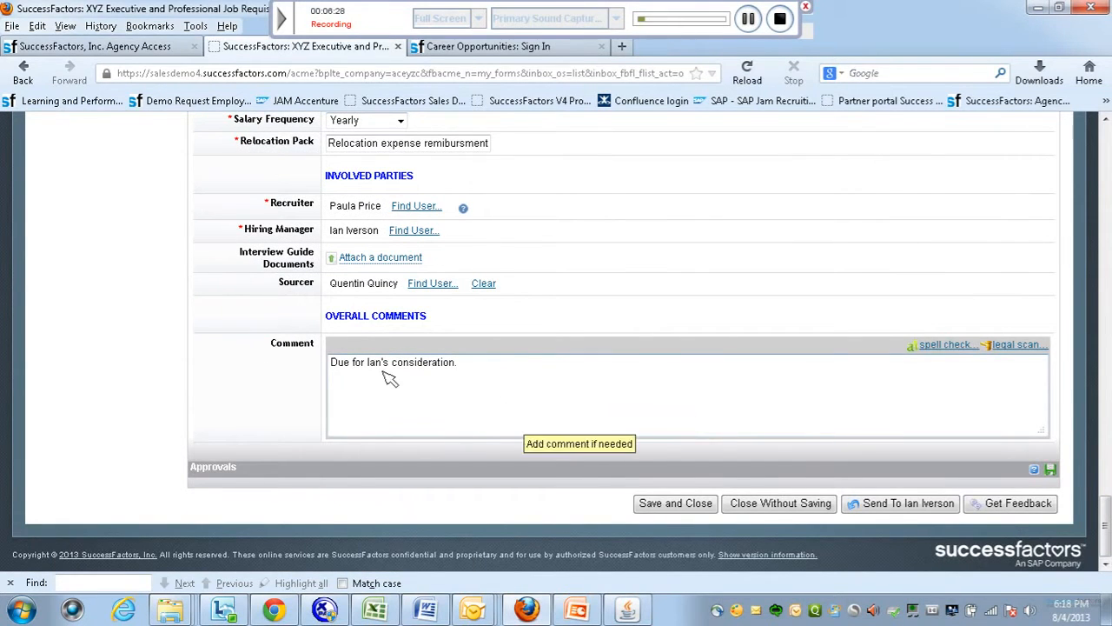
Forward the requisition to the hiring manager and confirm the send.
click(910, 509)
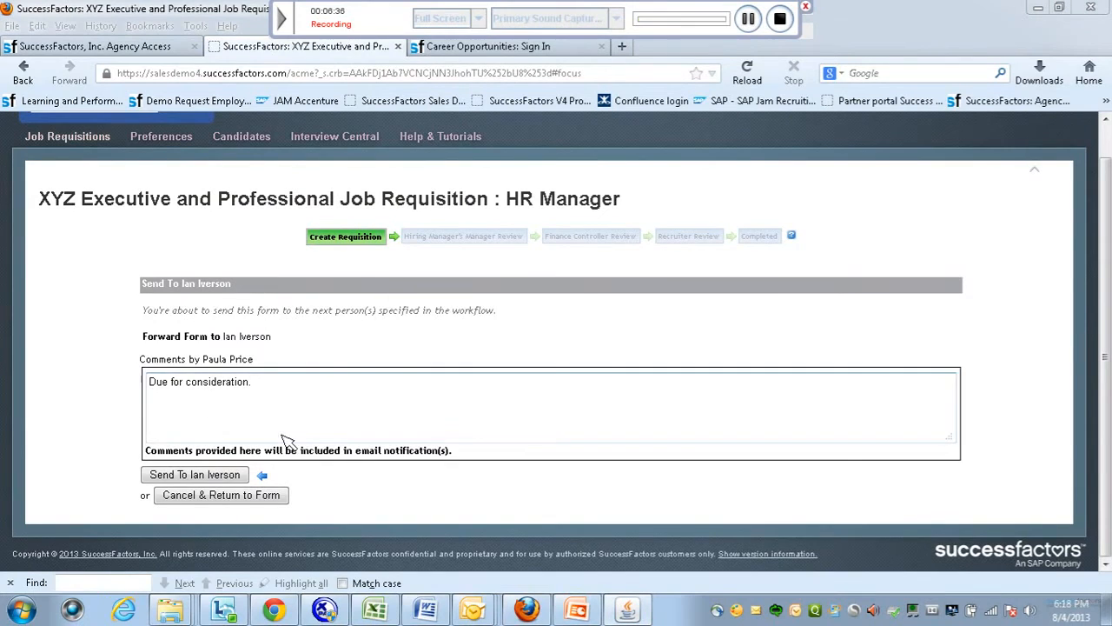
click(226, 479)
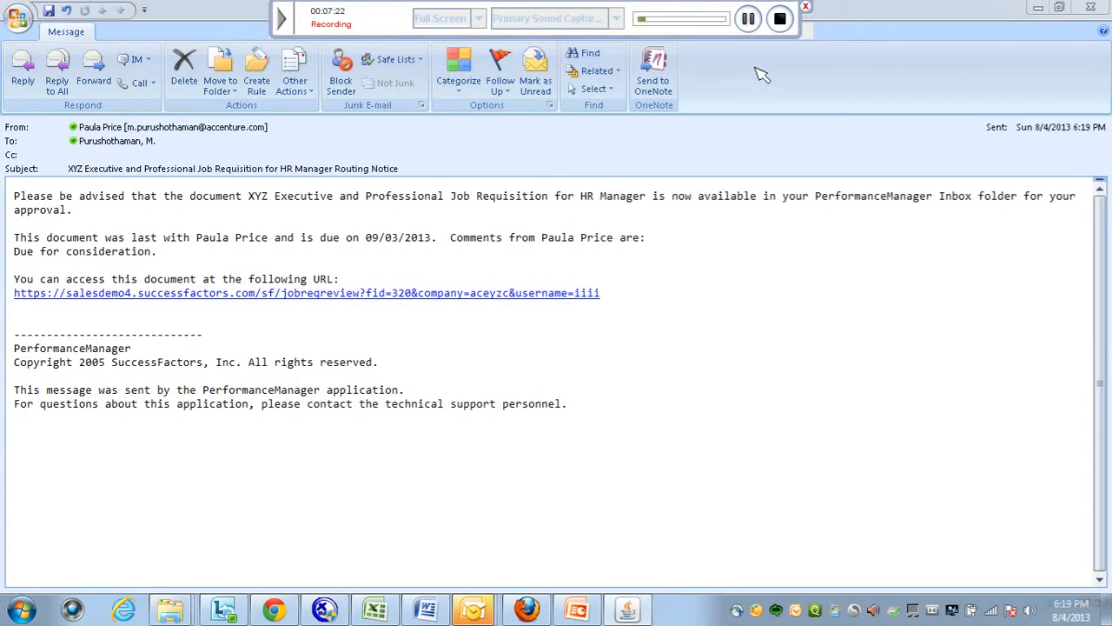
Return to the browser and scroll the pending-approval Job Requisitions list to requisition 347.
click(749, 19)
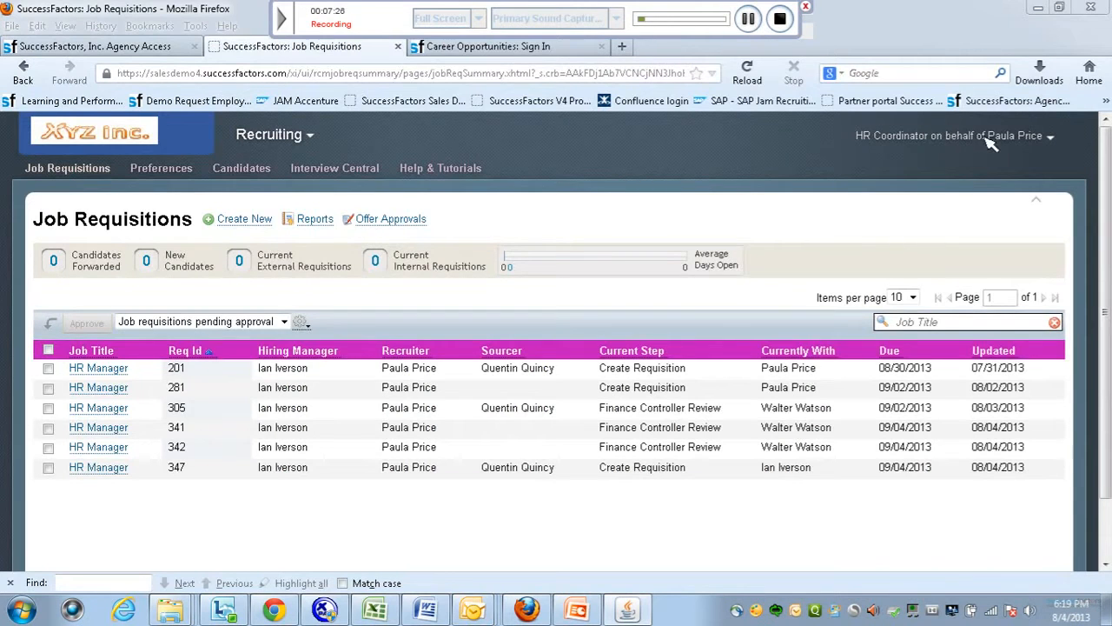
scroll(445, 327, down, 1)
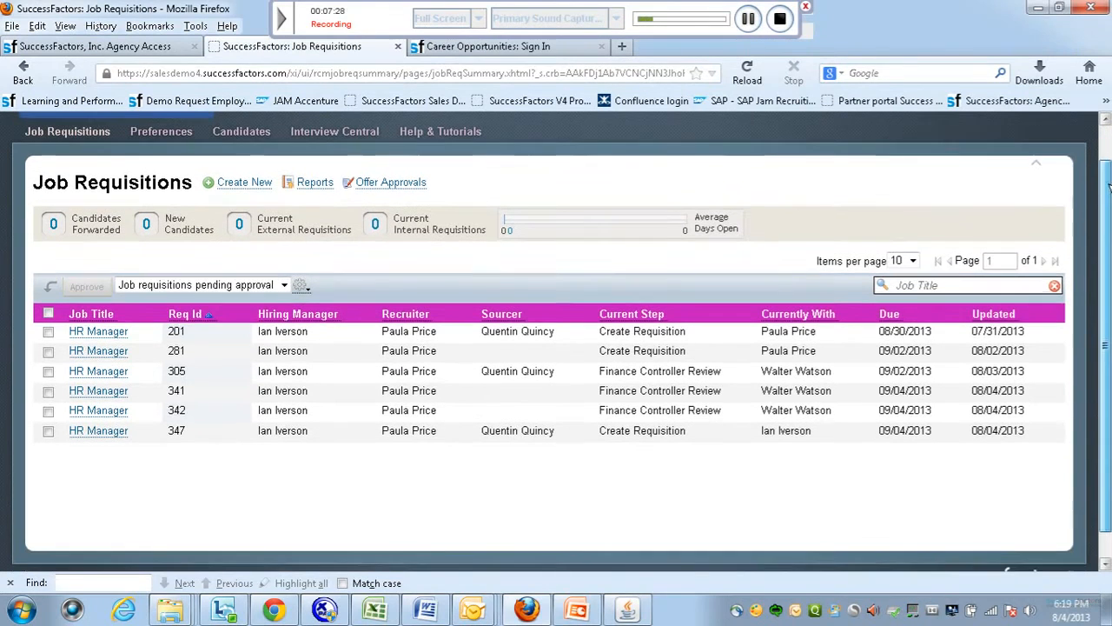
mouse_move(100, 432)
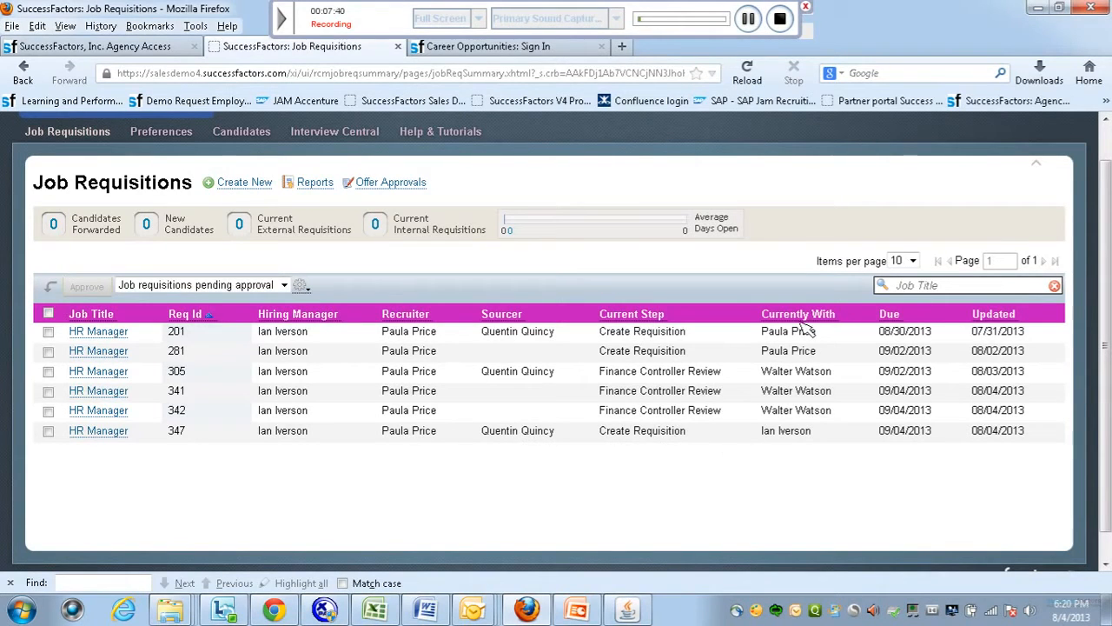
click(749, 19)
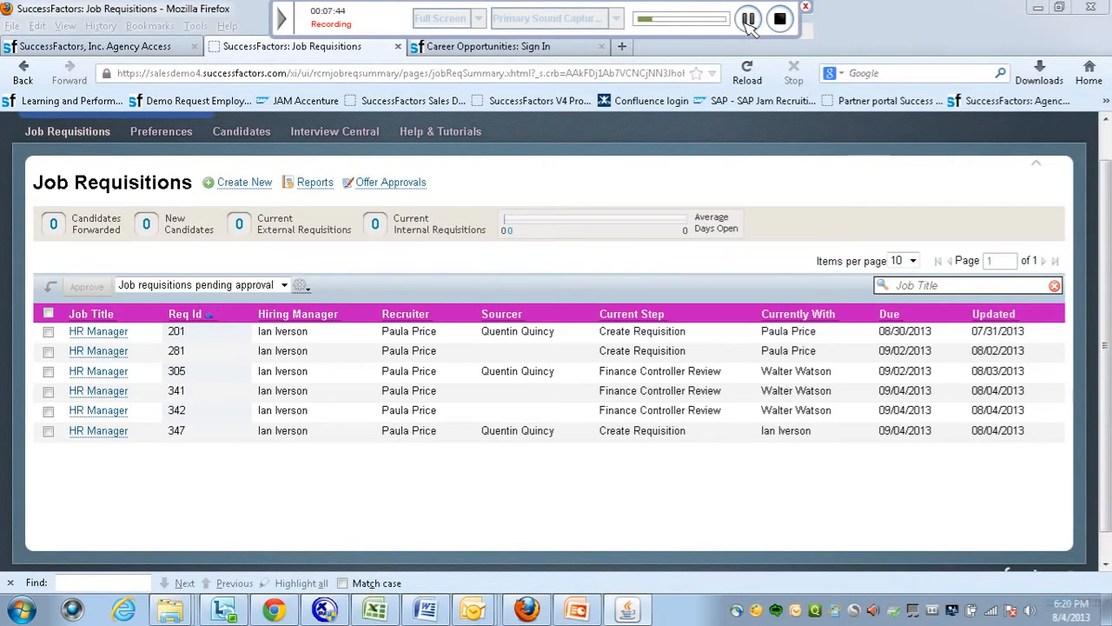
drag(1109, 277, 1108, 190)
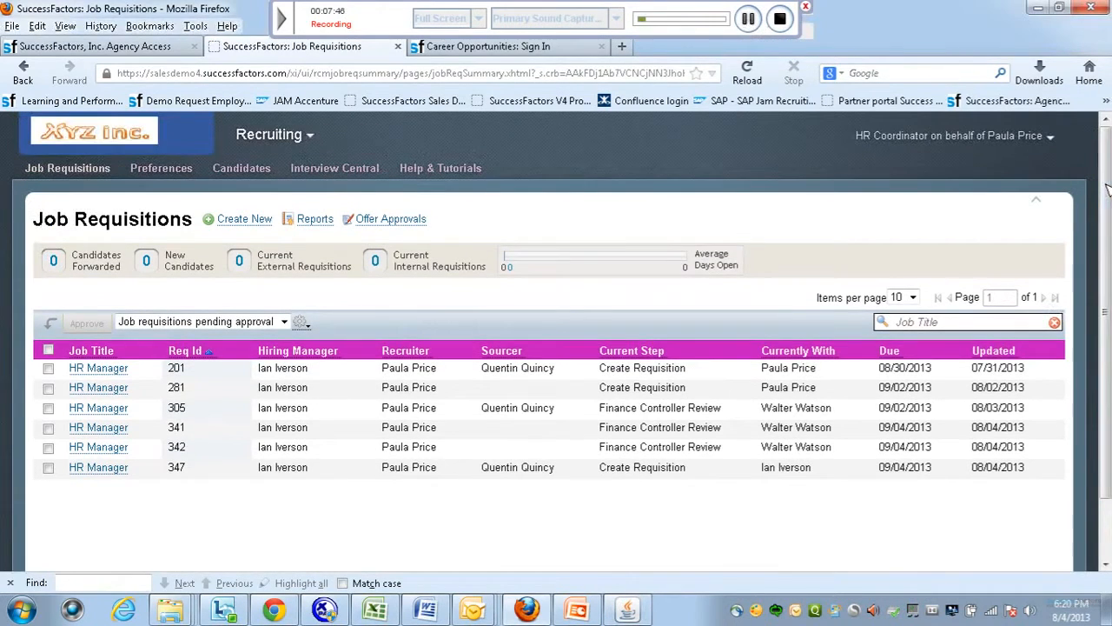
Open the HR Manager requisition 347 from the pending-approval list for review.
click(749, 19)
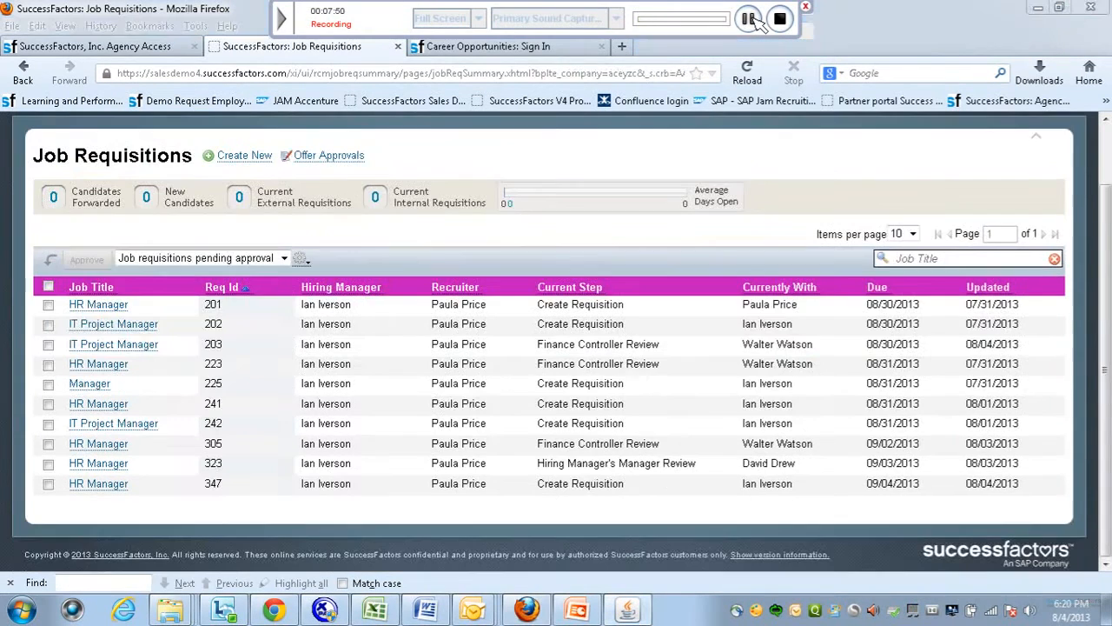
drag(1109, 230, 1110, 165)
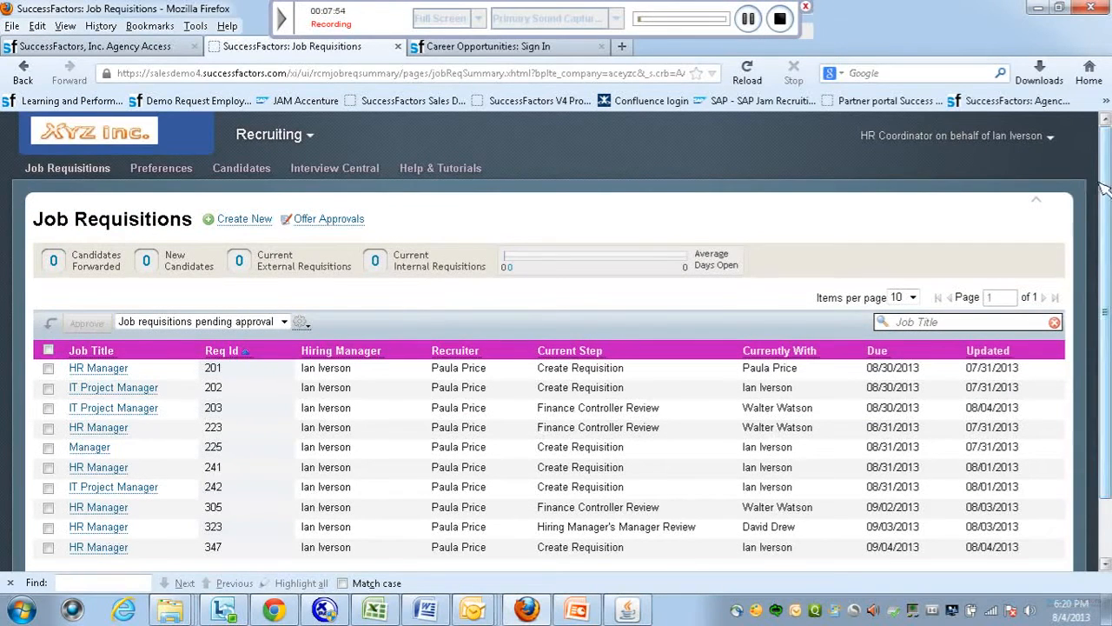
scroll(1100, 183, down, 2)
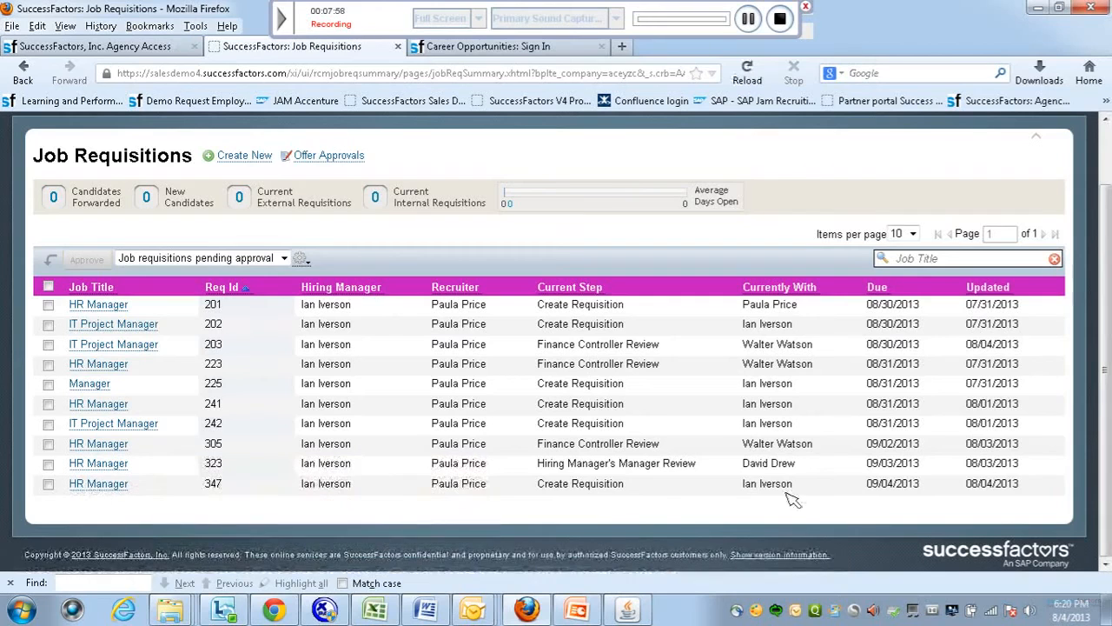
mouse_move(112, 490)
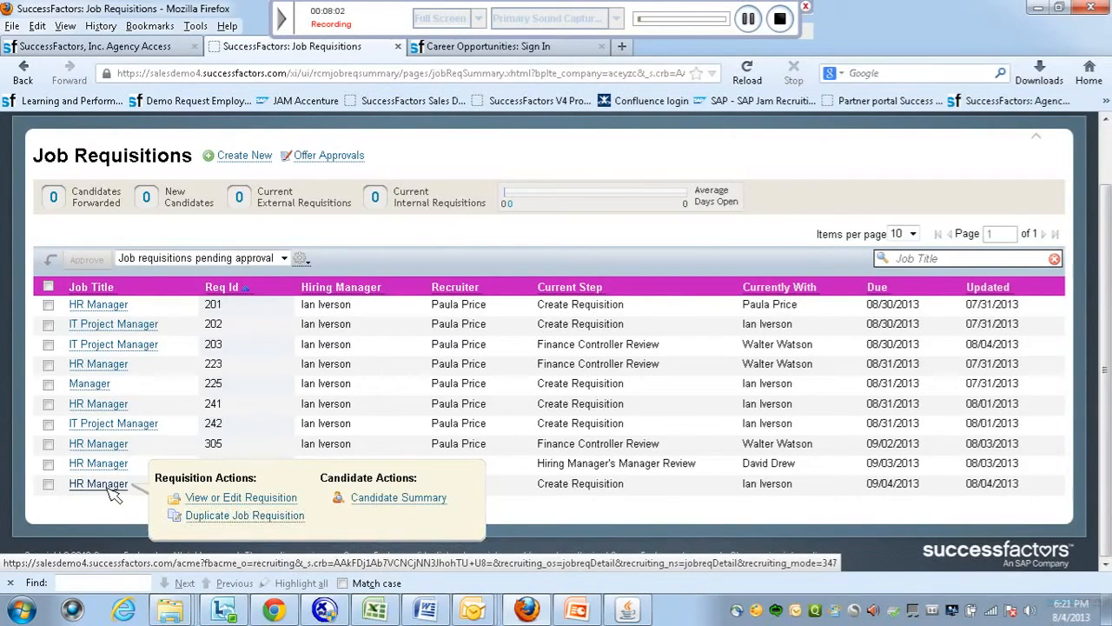
click(110, 490)
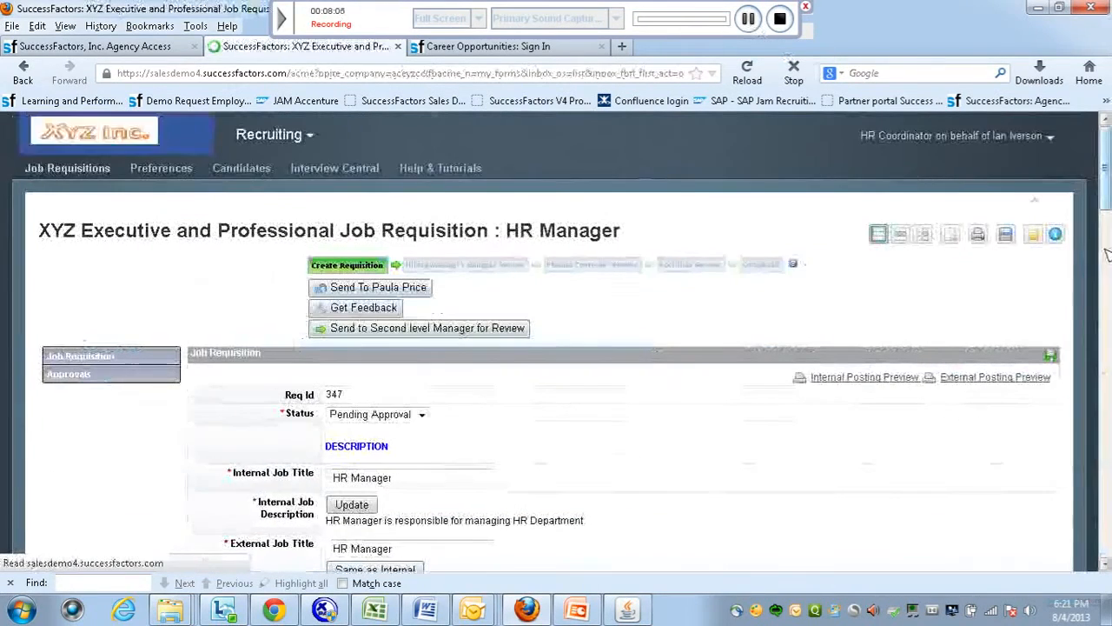
Type a note in the Hiring Manager Note field and scroll to the form's bottom buttons.
scroll(1107, 254, down, 7)
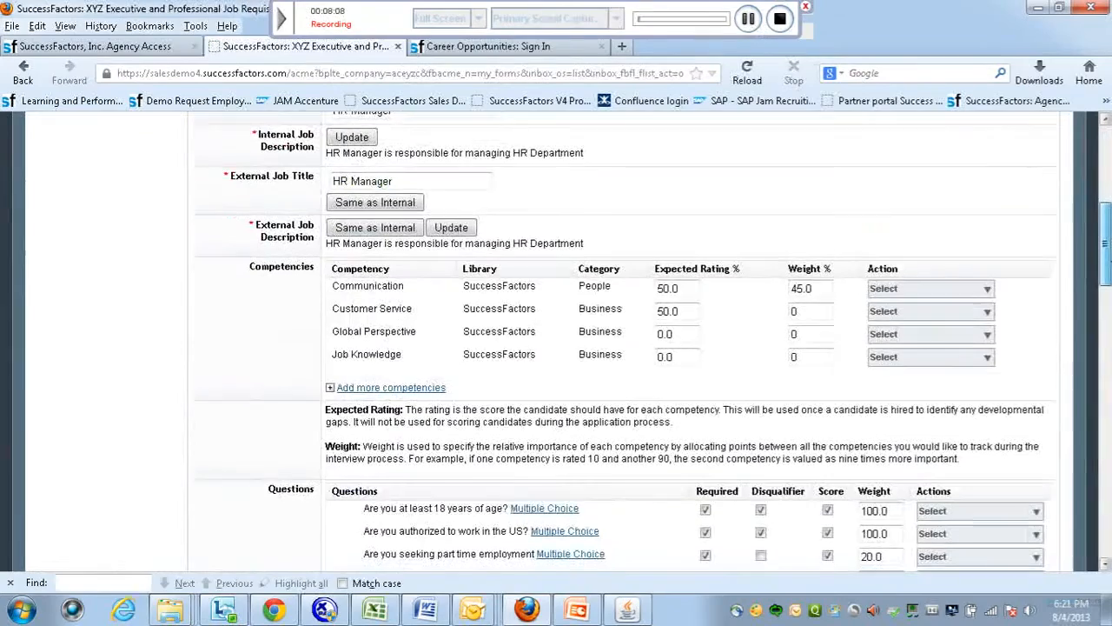
scroll(626, 339, down, 12)
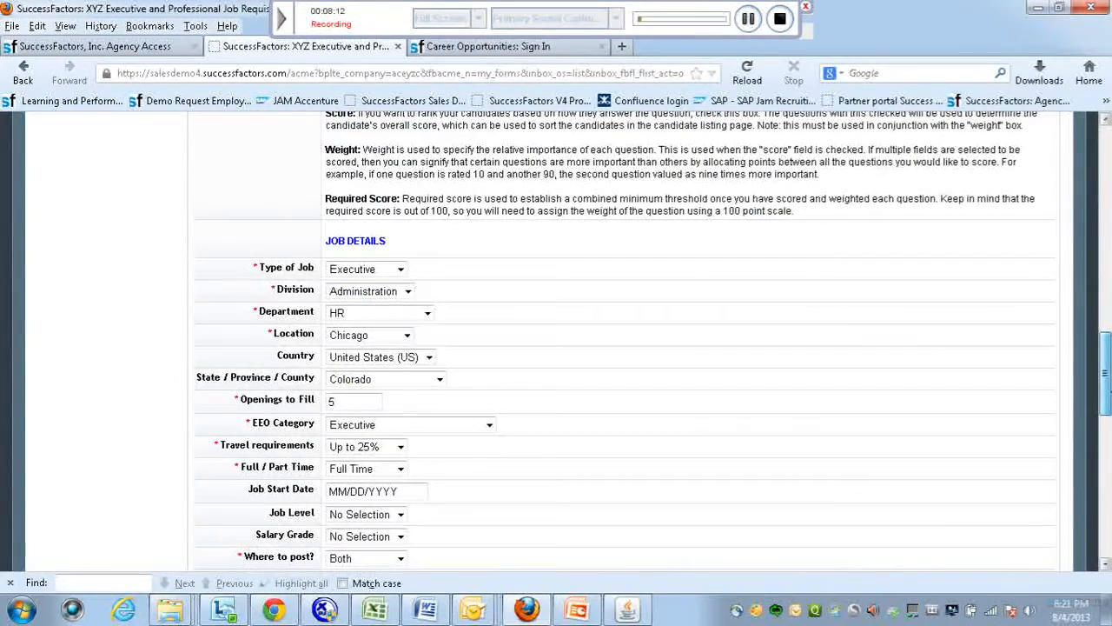
drag(1106, 371, 1106, 487)
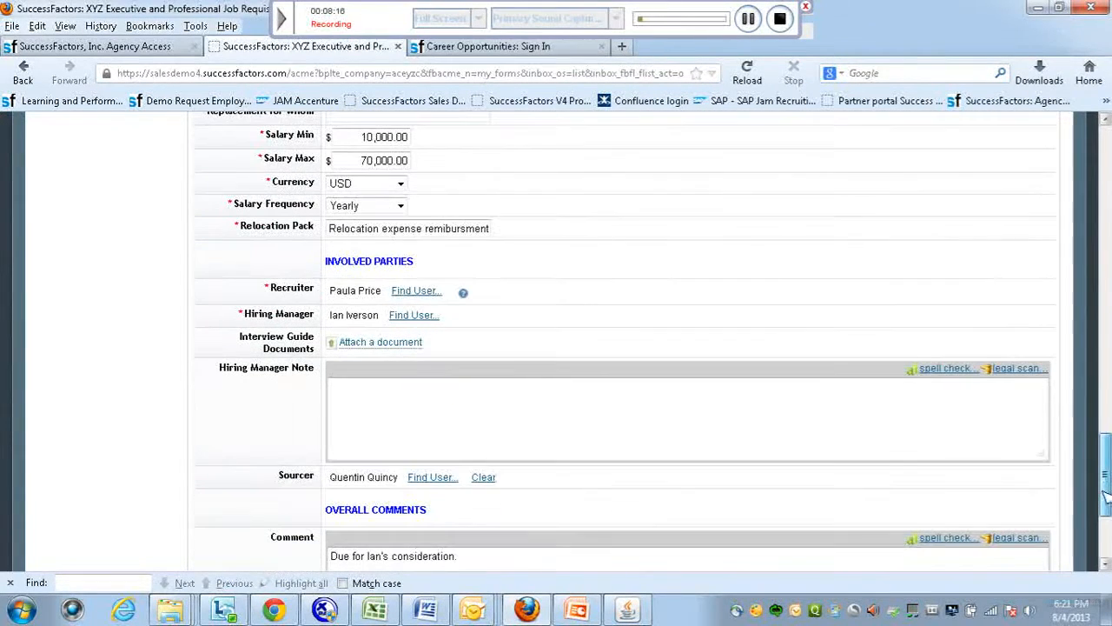
click(571, 420)
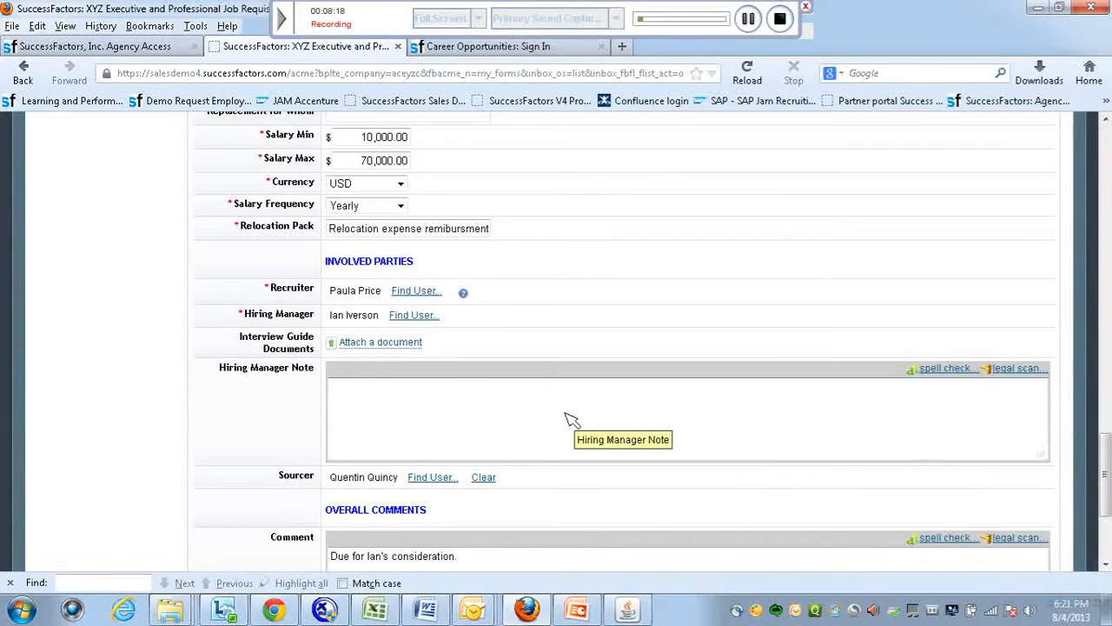
key(Caps_Lock)
text(A)
key(Caps_Lock)
text(pproved)
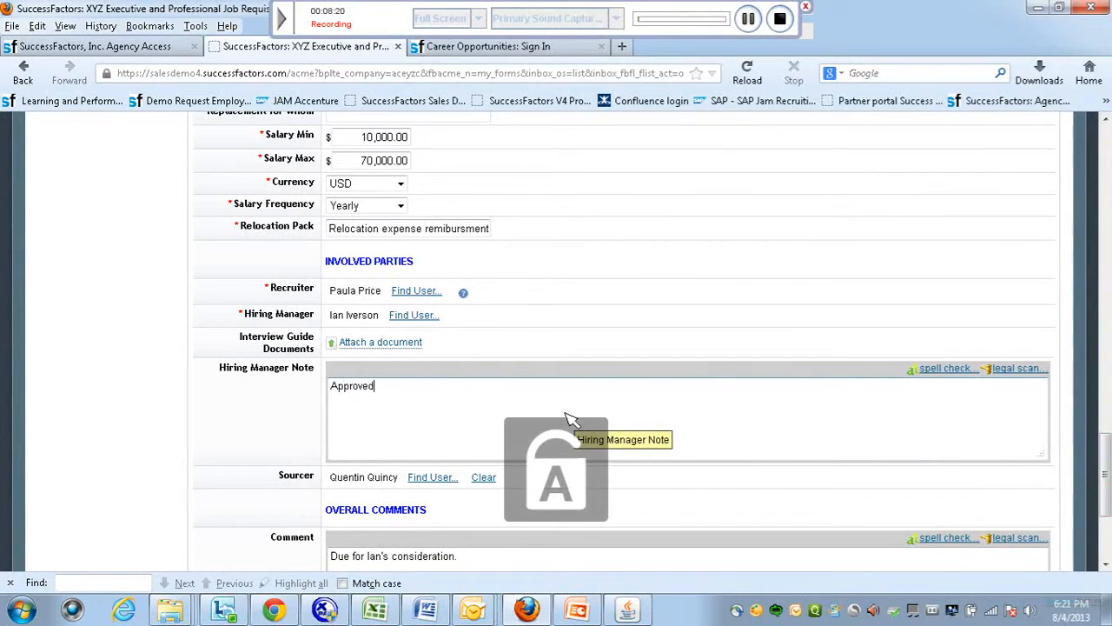
key(BackSpace)
key(BackSpace)
key(BackSpace)
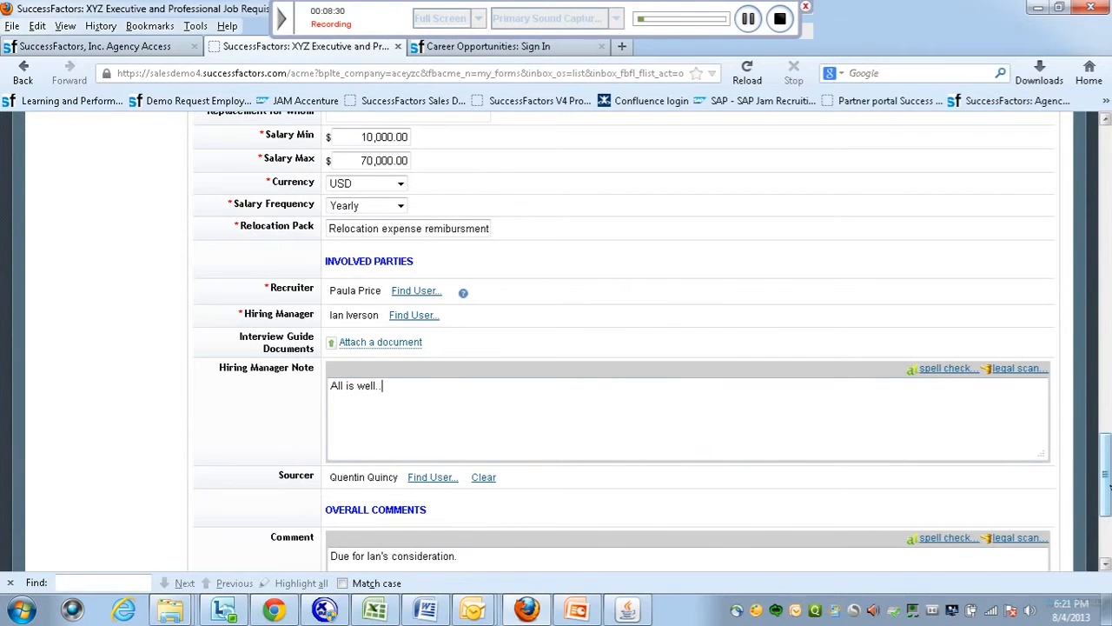
scroll(1105, 482, down, 4)
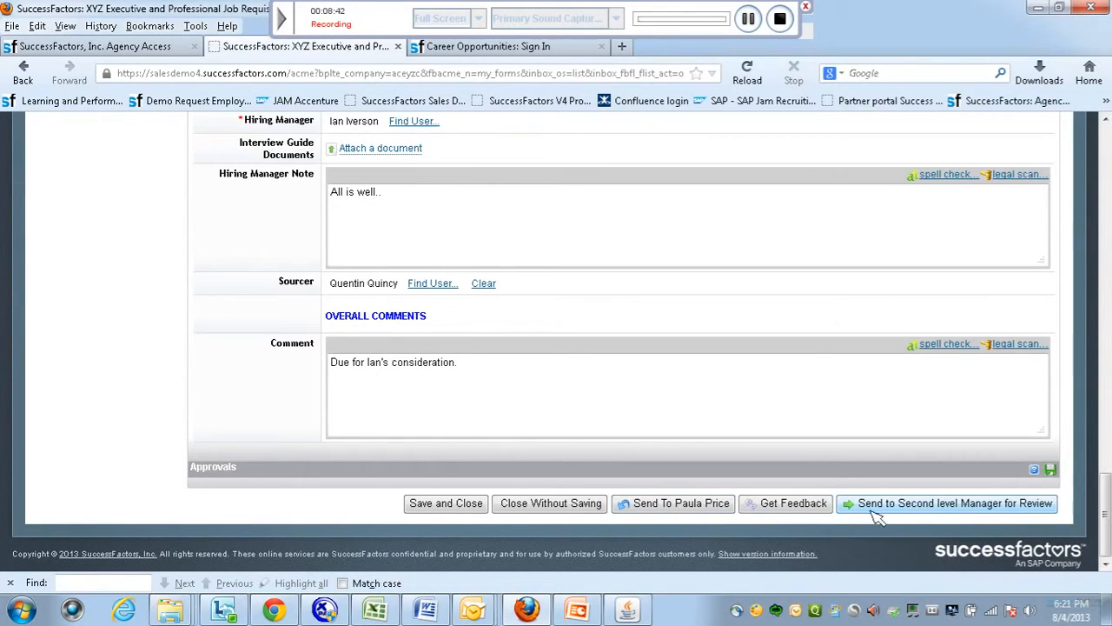
Send requisition 347 to the second-level manager with the comment 'Kindly review'.
click(936, 511)
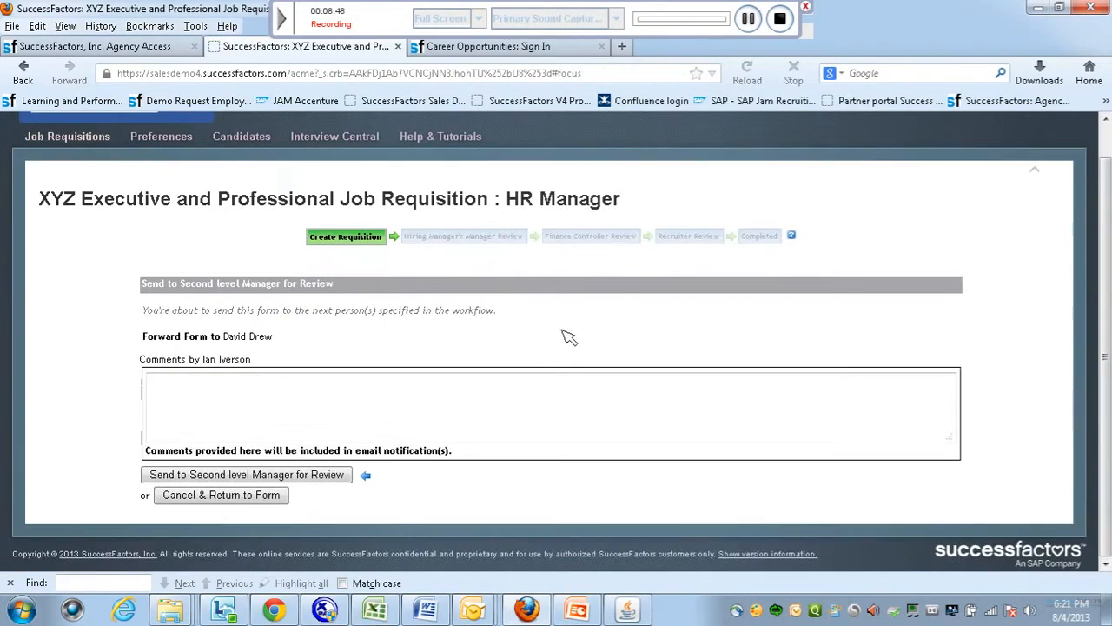
click(294, 413)
text(Kindly review)
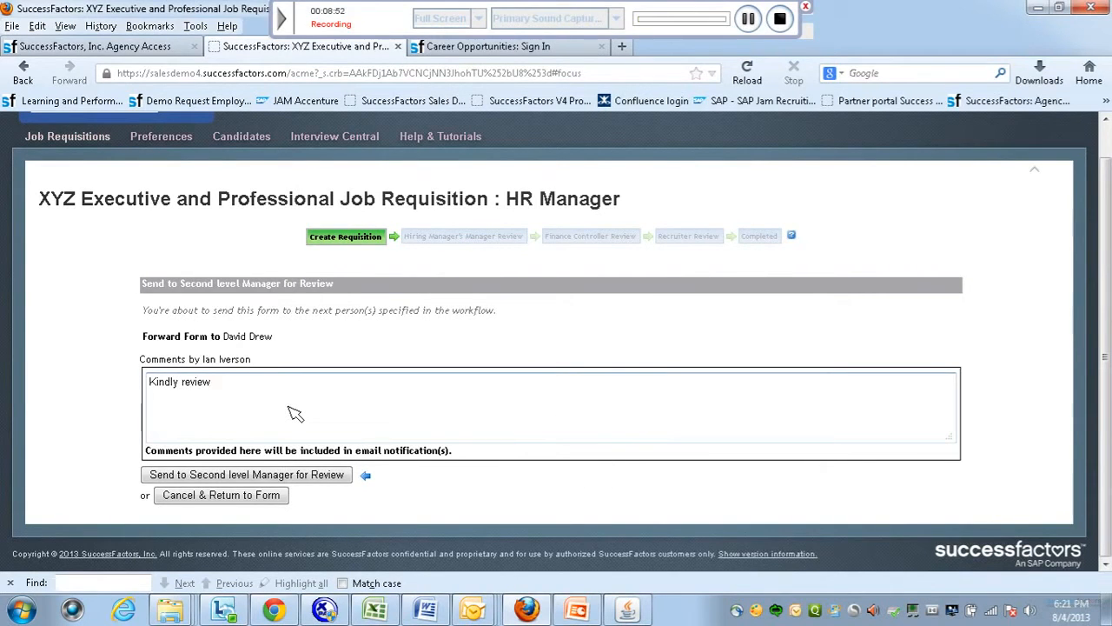
click(272, 478)
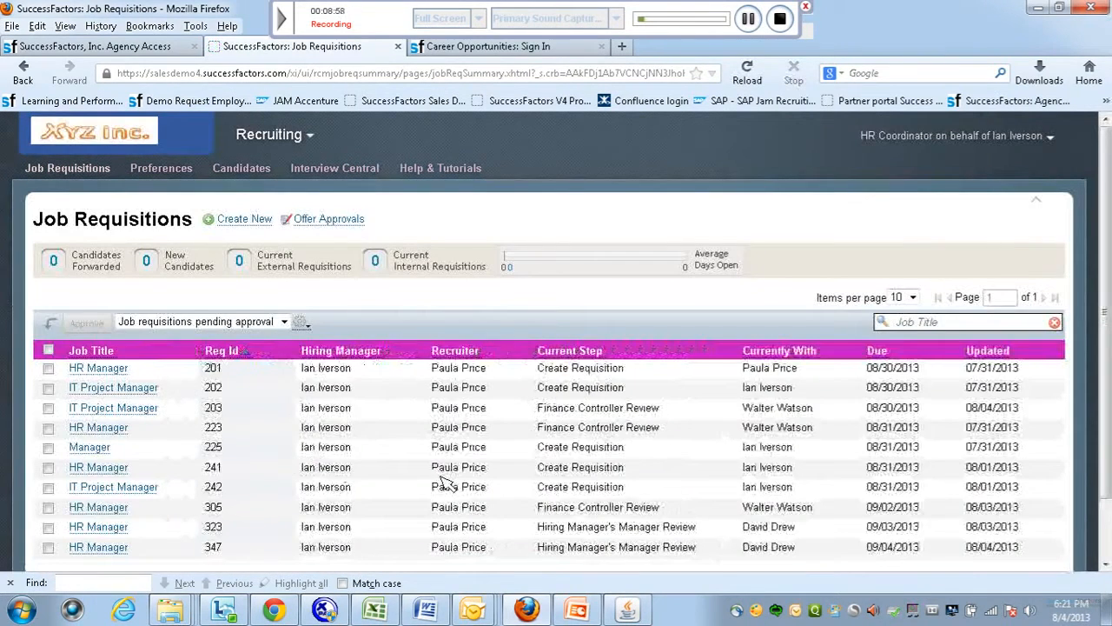
Scroll the pending-approval list to show requisitions 323 and 347 awaiting second-level review.
scroll(1105, 474, down, 1)
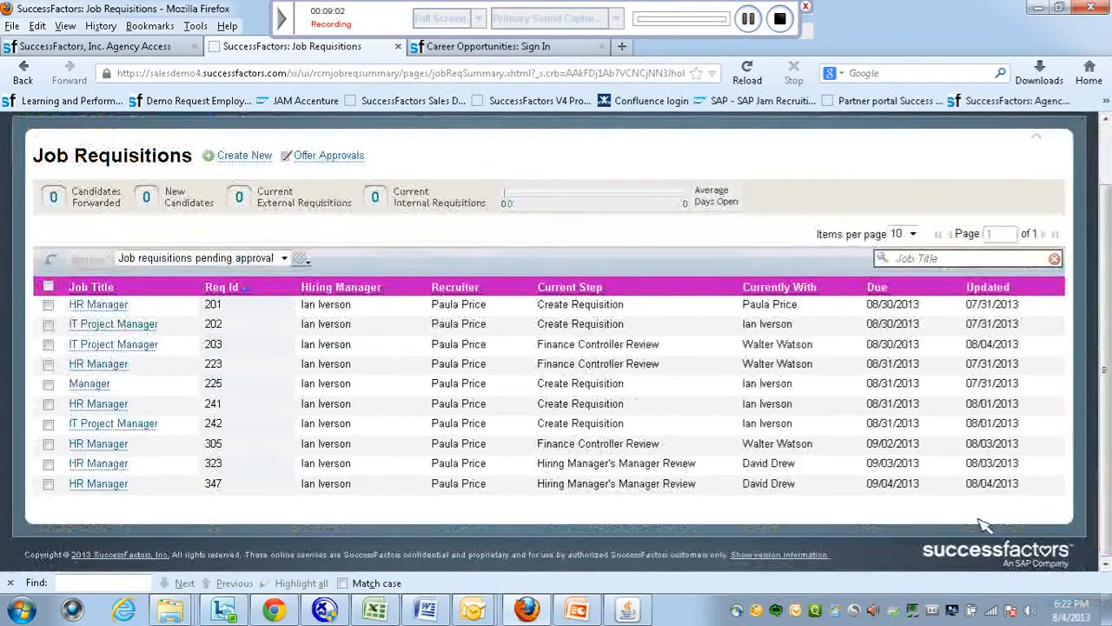
mouse_move(1104, 201)
mouse_down()
mouse_move(1105, 144)
mouse_move(1108, 209)
mouse_up()
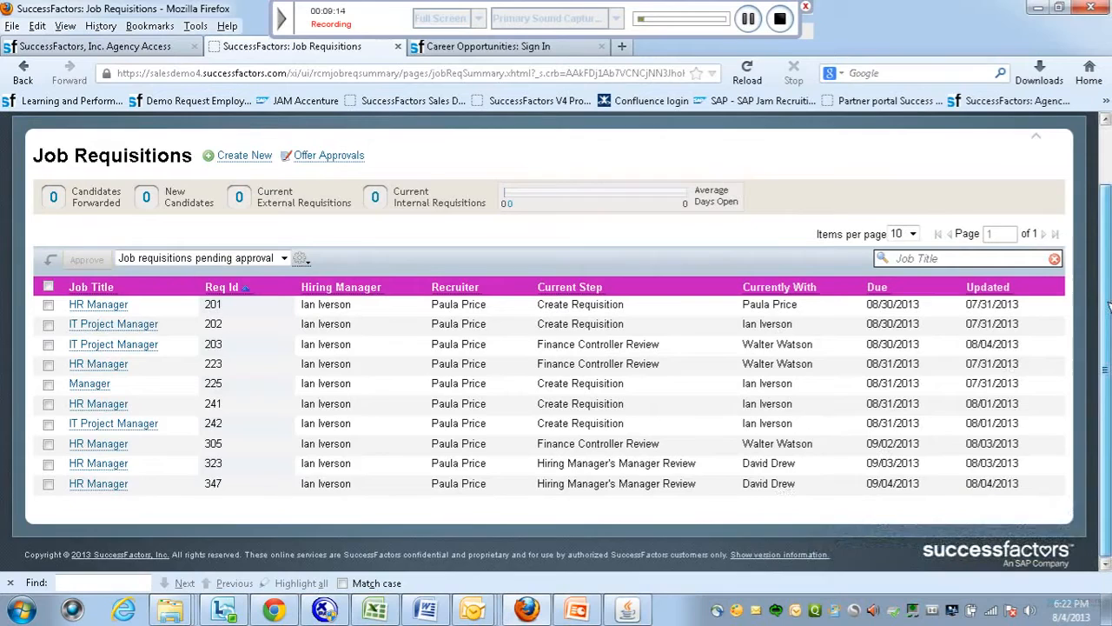
scroll(1108, 306, up, 2)
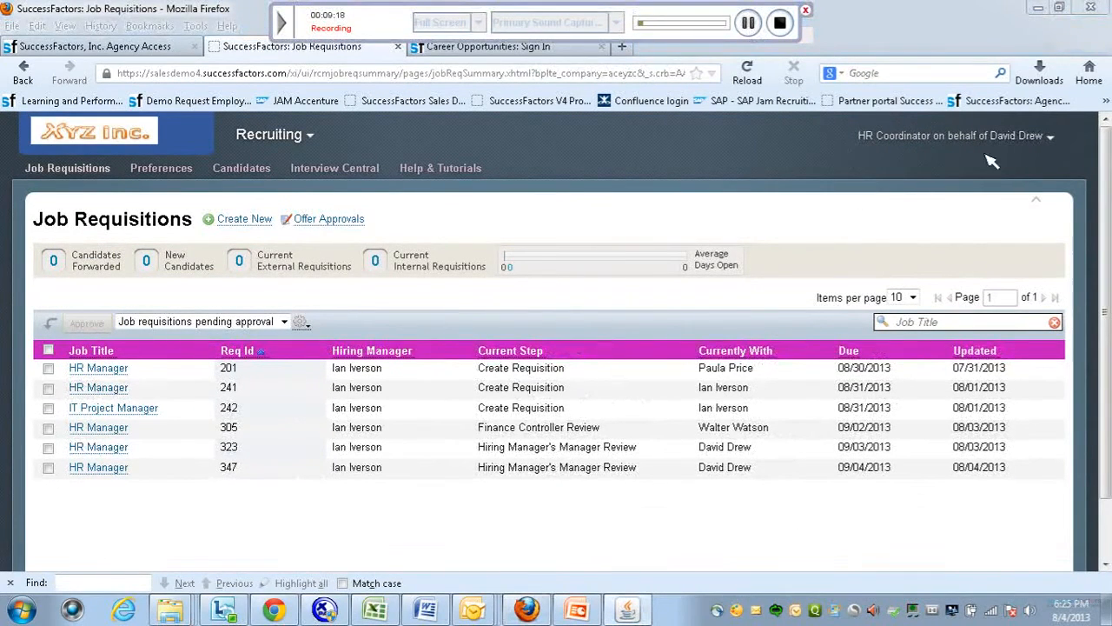
Open requisition 347, review it down to the comments, and begin forwarding it to Finance Controller review.
click(100, 469)
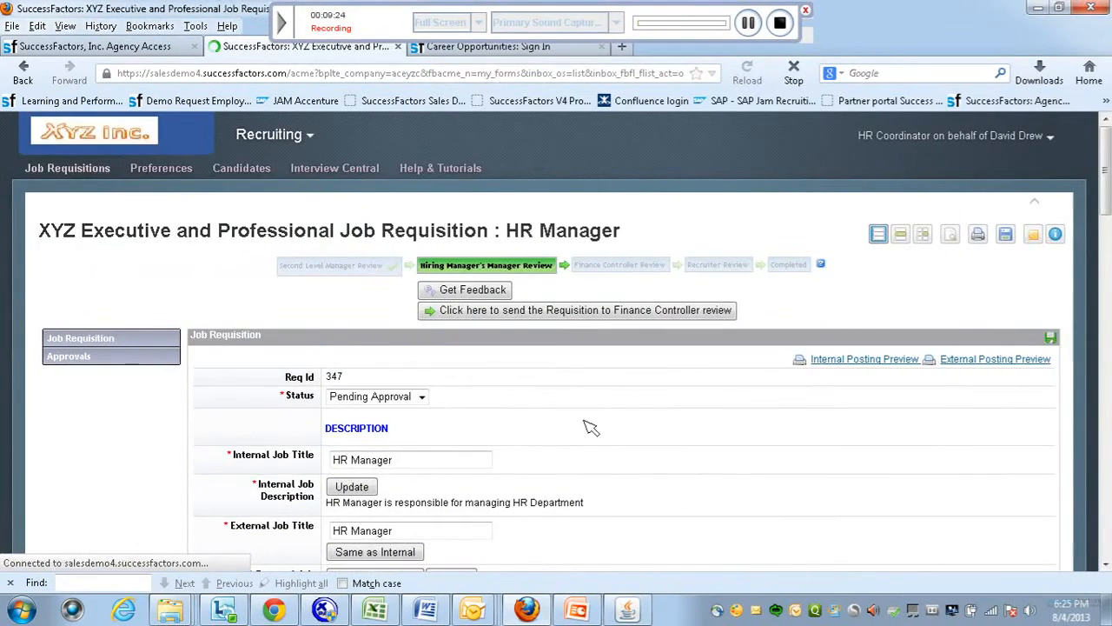
drag(1106, 174, 1106, 180)
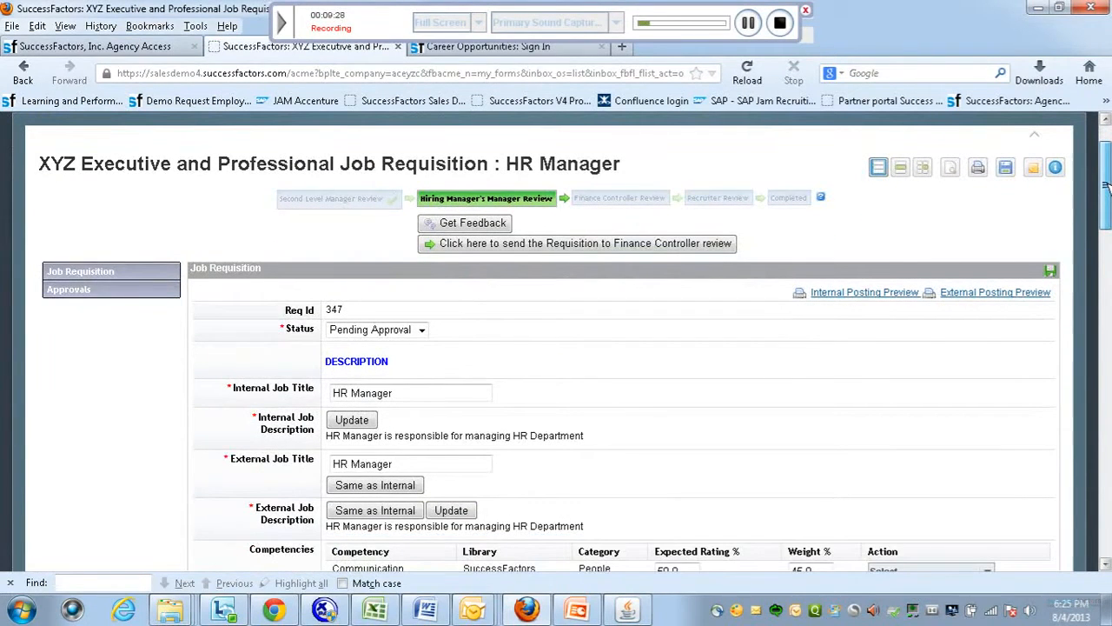
drag(1106, 184, 1108, 517)
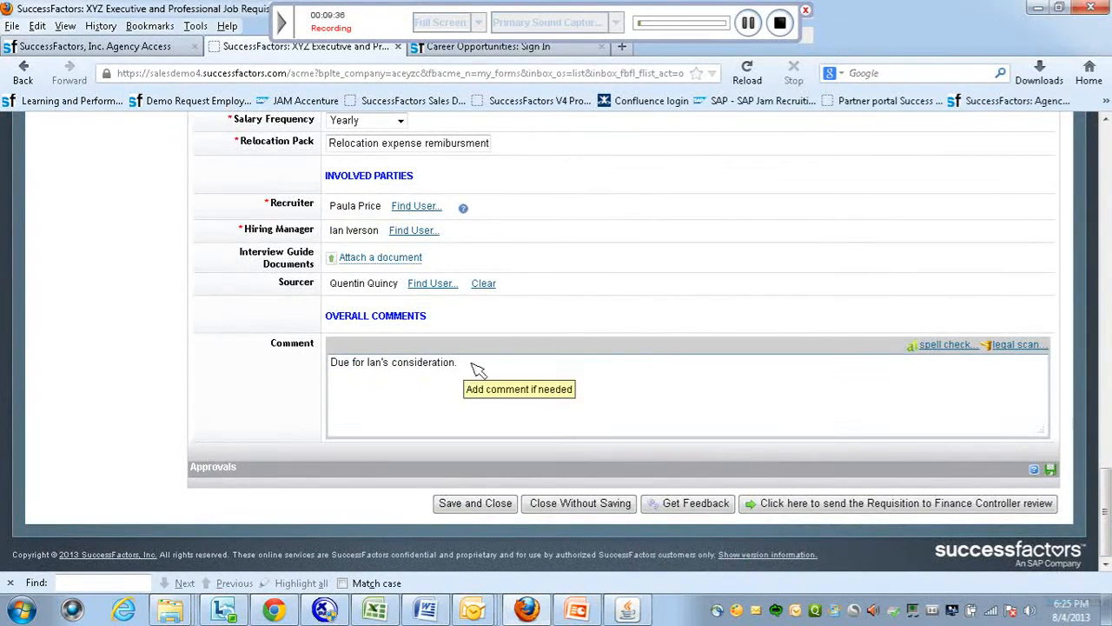
click(882, 511)
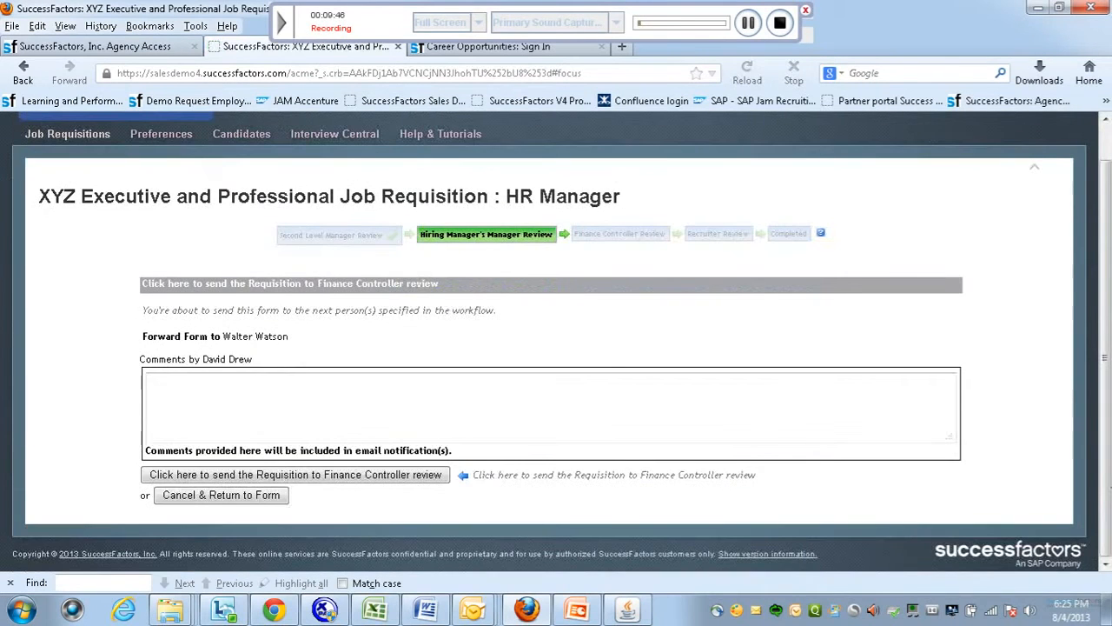
Forward requisition 347 to Finance Controller review with the comment 'Kindly proceed further'.
key(Caps_Lock)
text(K)
key(Caps_Lock)
text(indly proceed further)
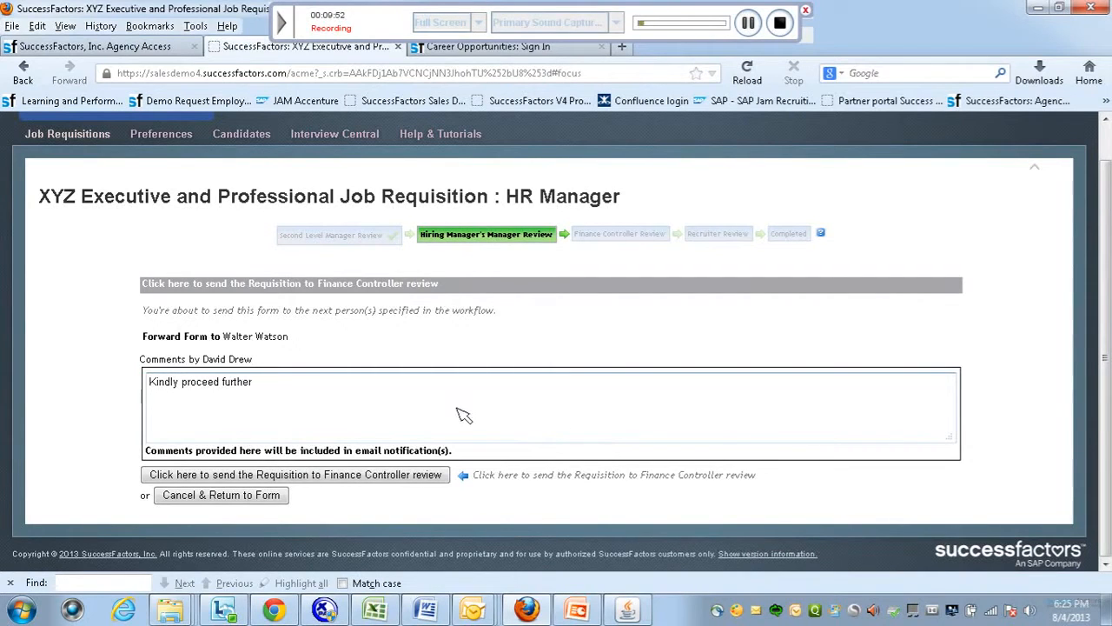
click(327, 480)
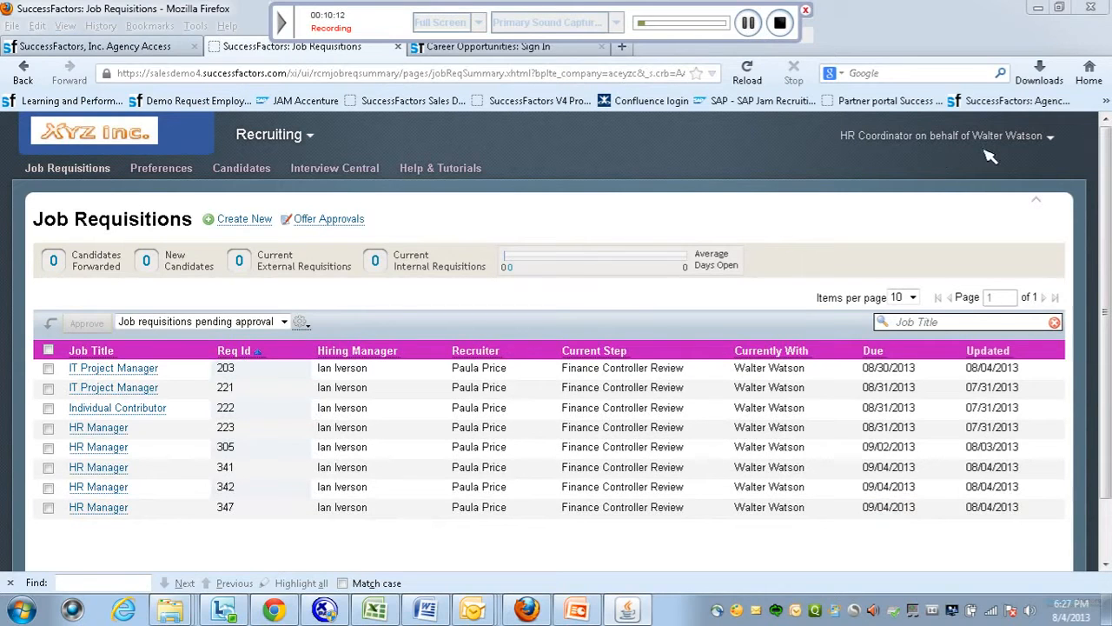
As finance controller, mark requisition 347 as a budgeted position with base salary 50000.
click(116, 511)
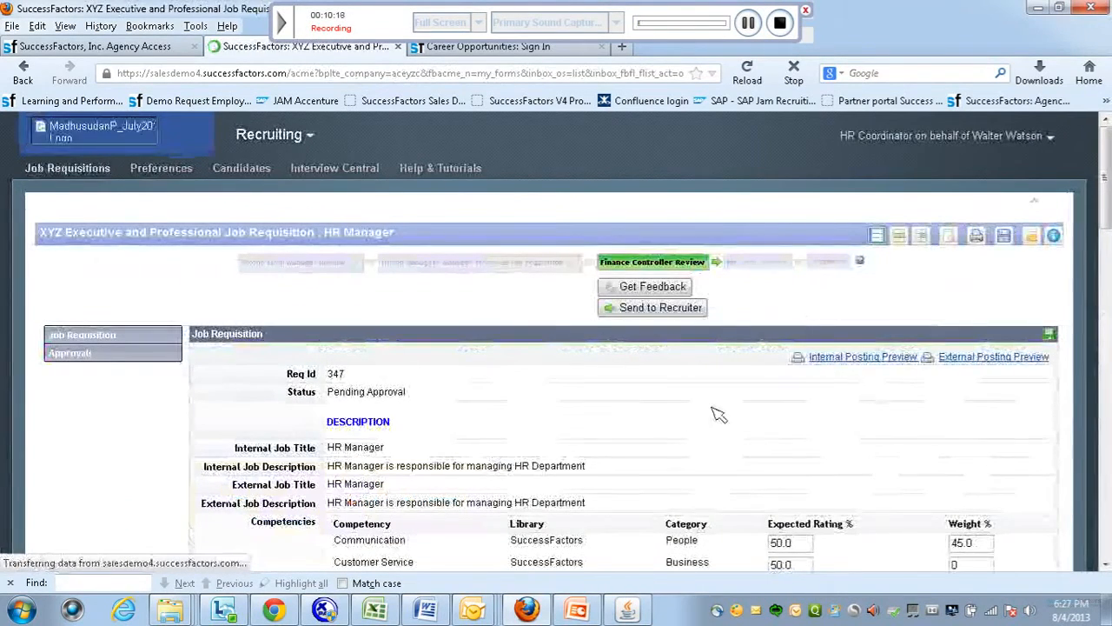
drag(1109, 200, 1109, 248)
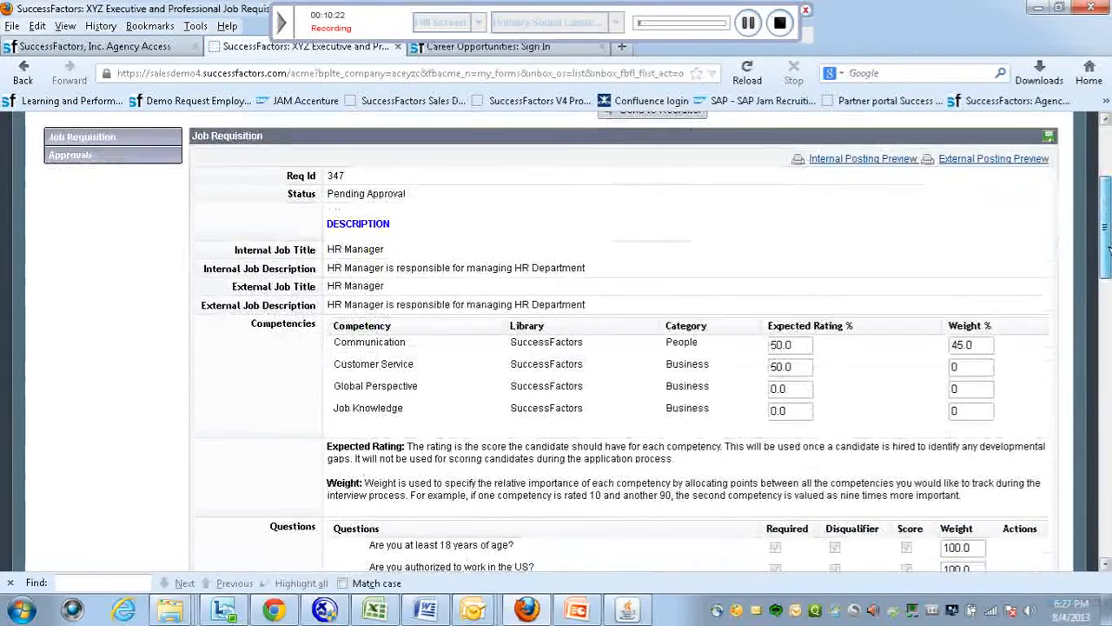
drag(1107, 250, 1108, 489)
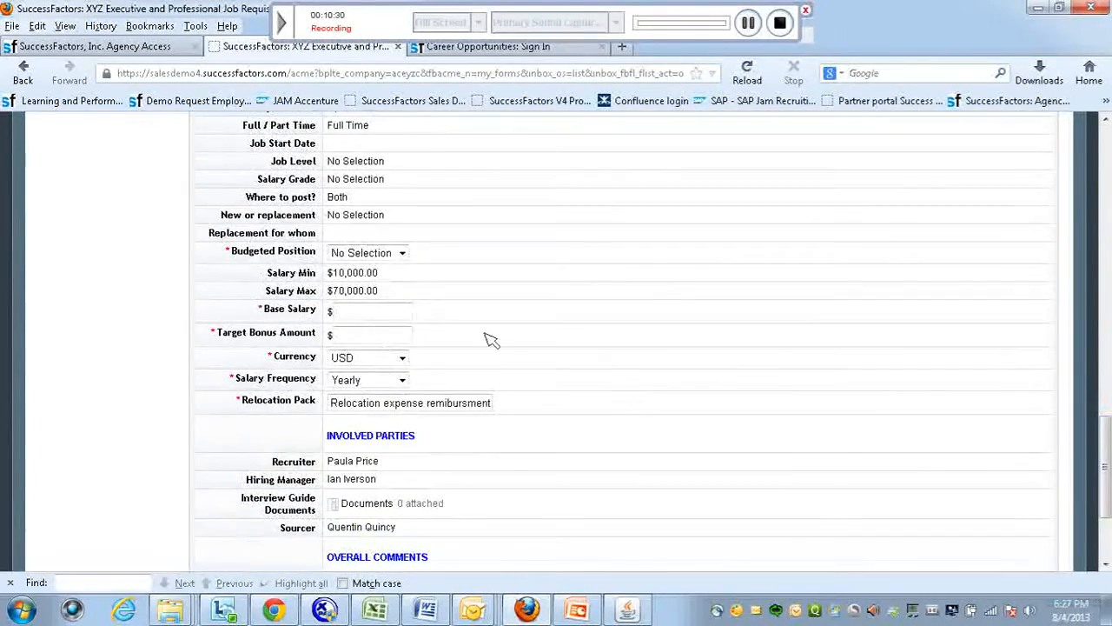
click(402, 253)
click(387, 282)
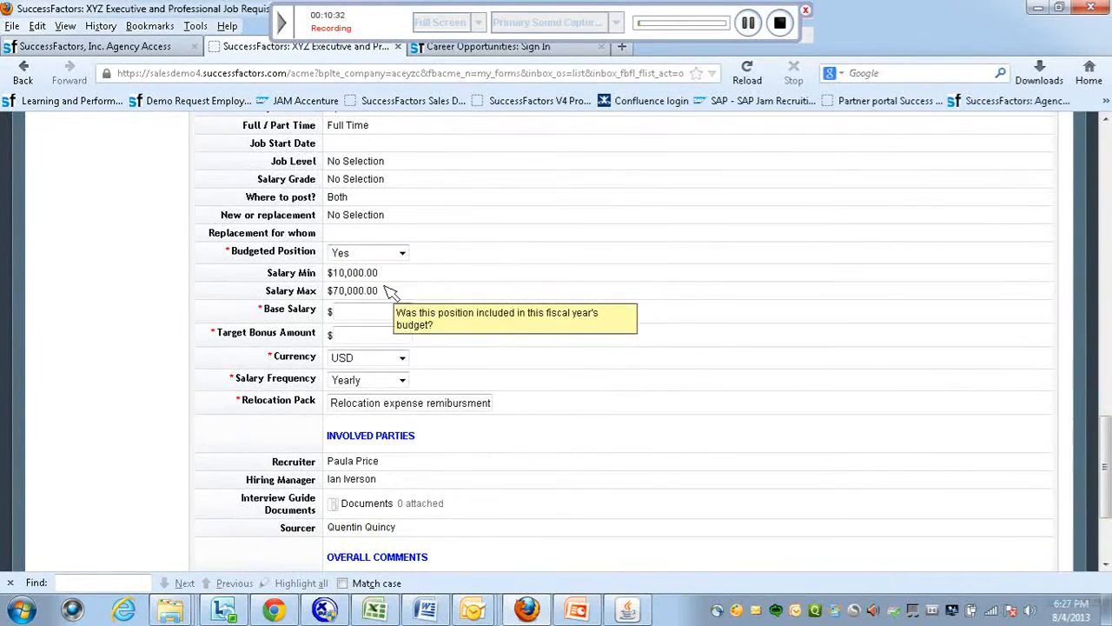
click(365, 318)
text(50000)
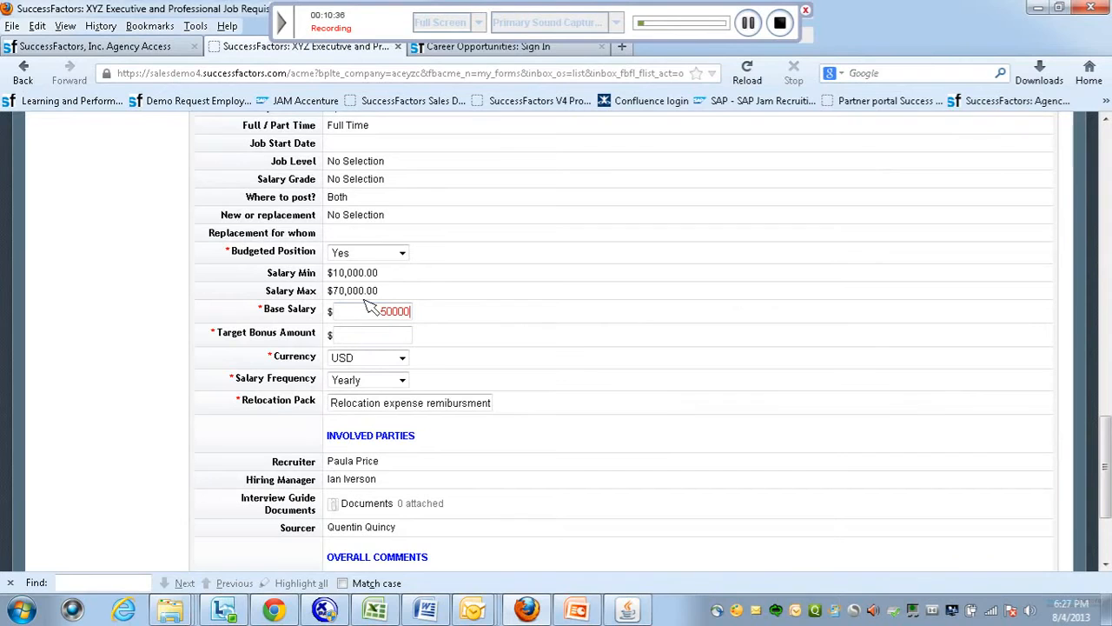
click(749, 24)
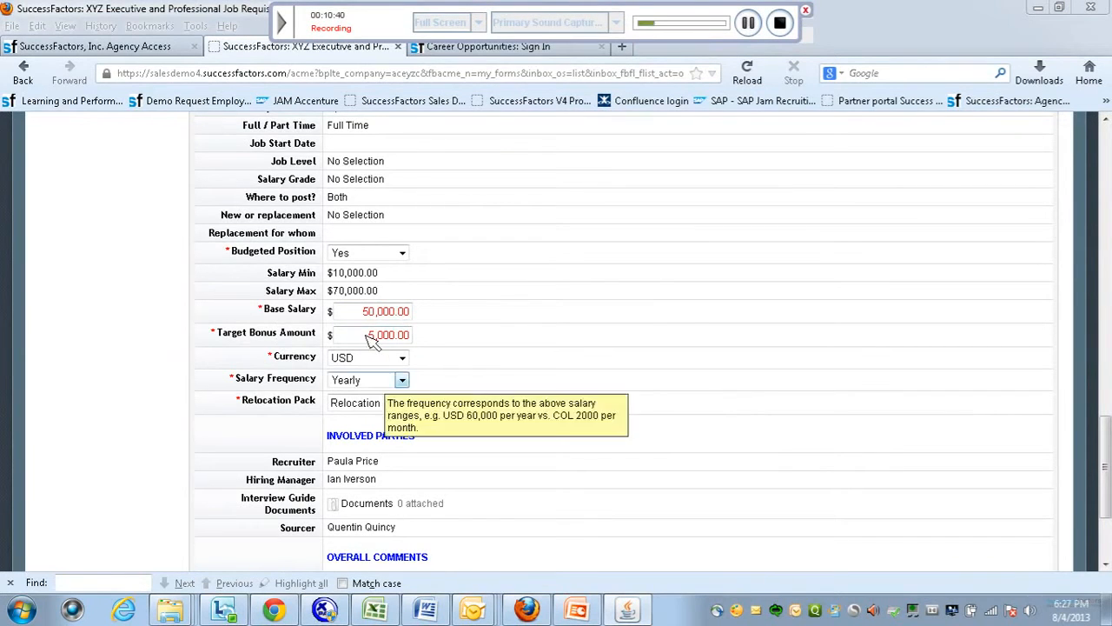
drag(1106, 456, 1111, 519)
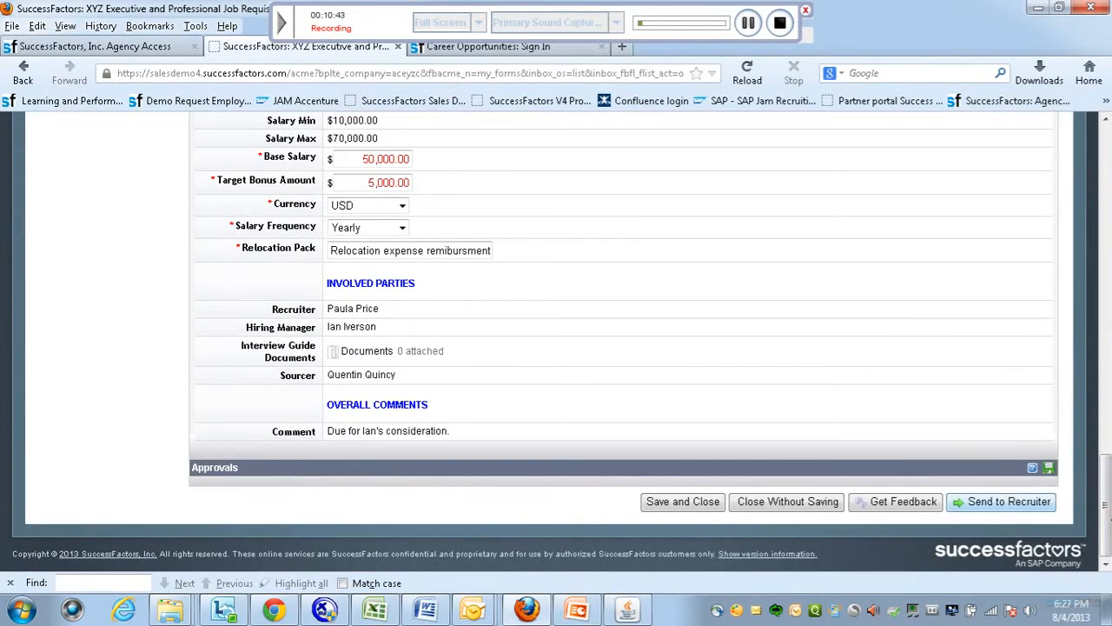
Send requisition 347 to the recruiter with the finance approval comment.
click(1024, 508)
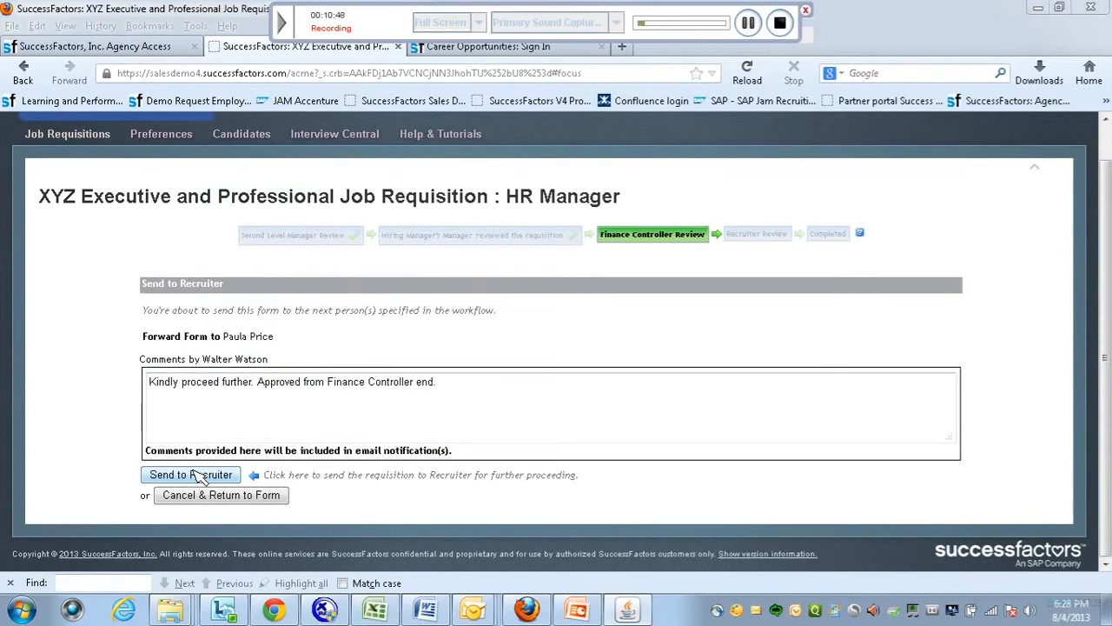
click(190, 474)
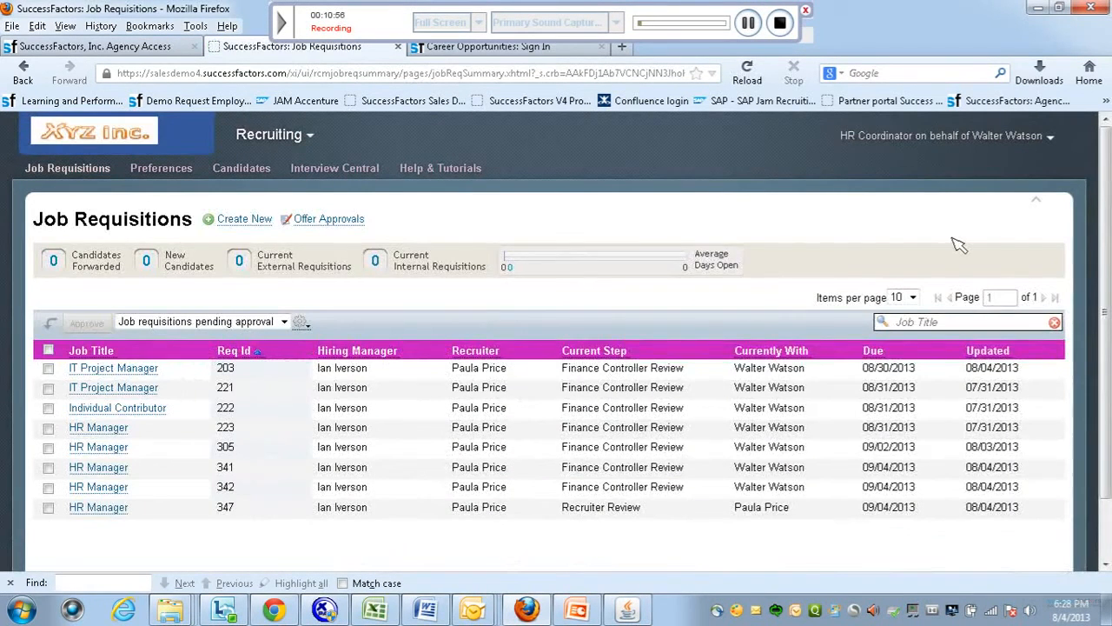
click(750, 21)
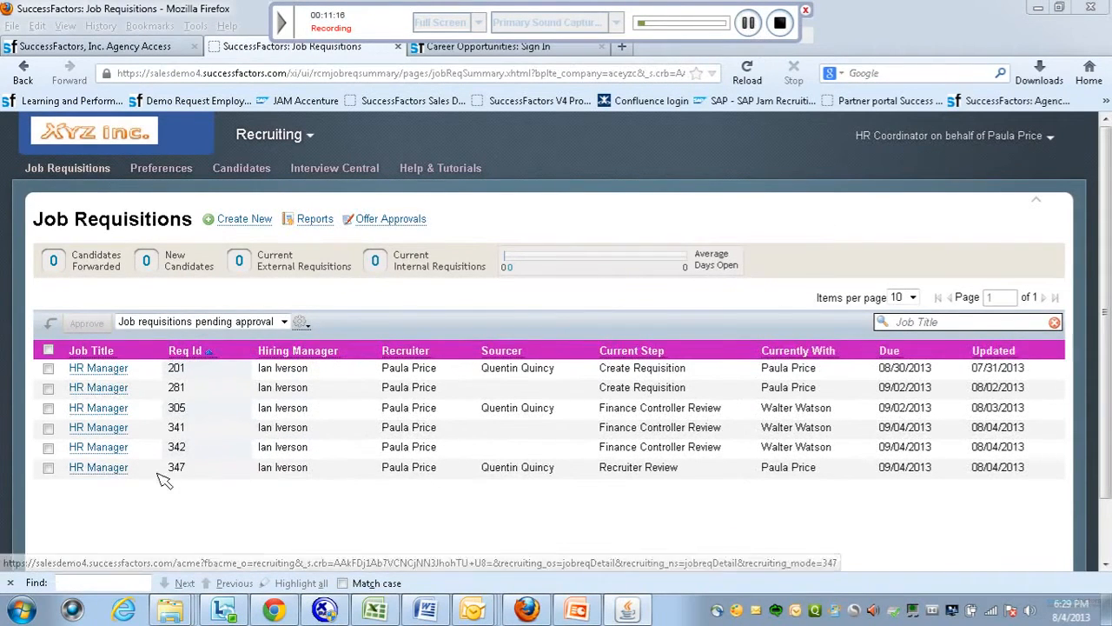
As recruiter, set requisition 347's status to Open and mark it Recruiter Reviewed.
click(103, 468)
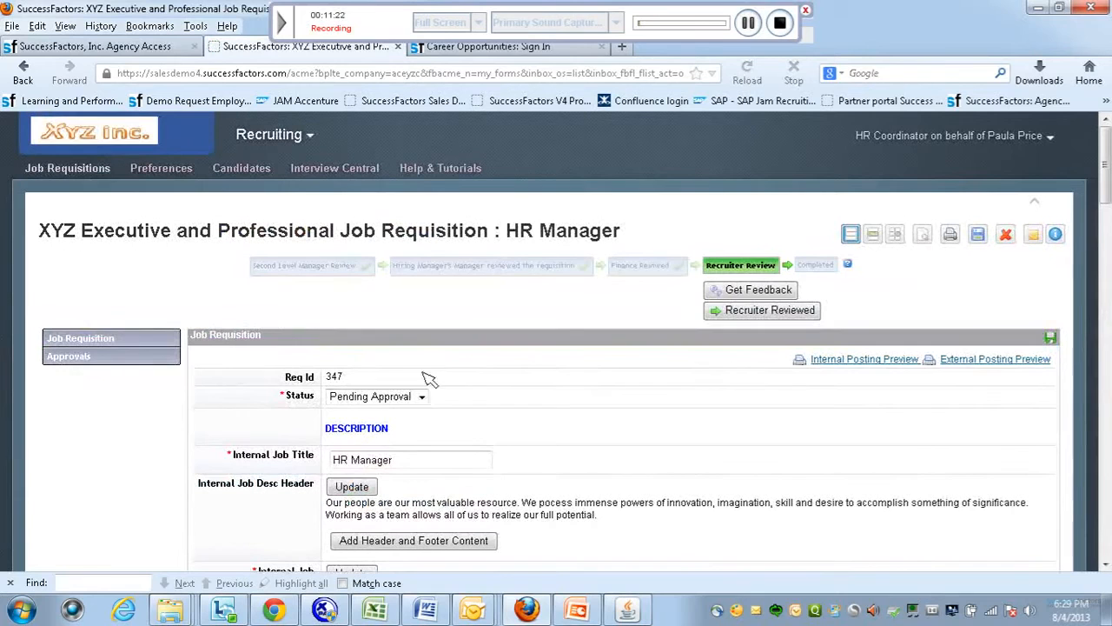
click(421, 396)
click(342, 439)
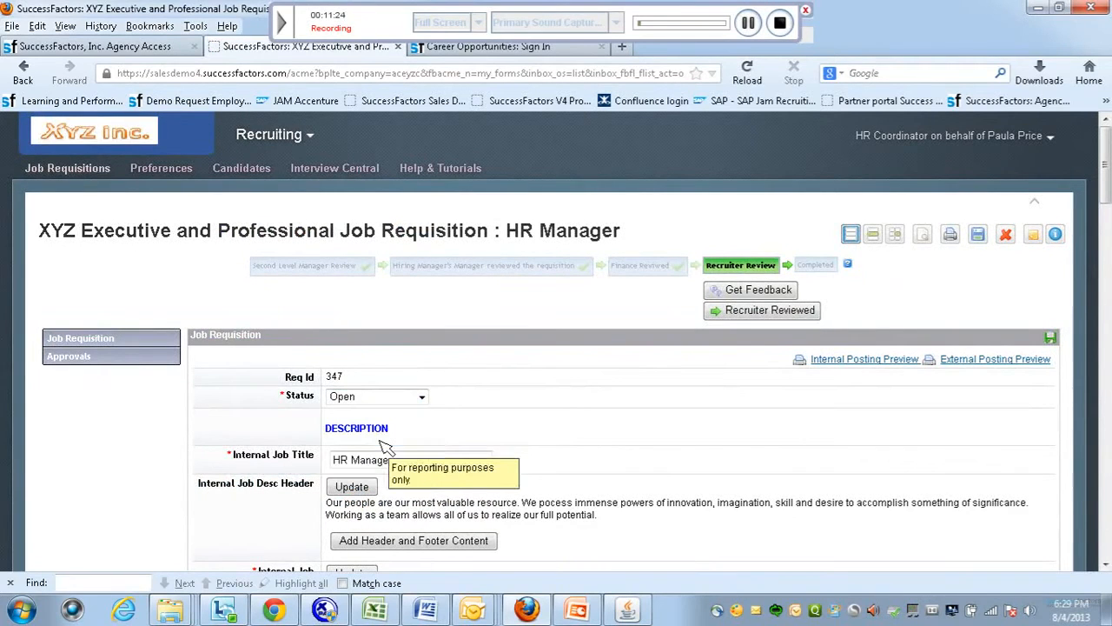
drag(1104, 191, 1108, 521)
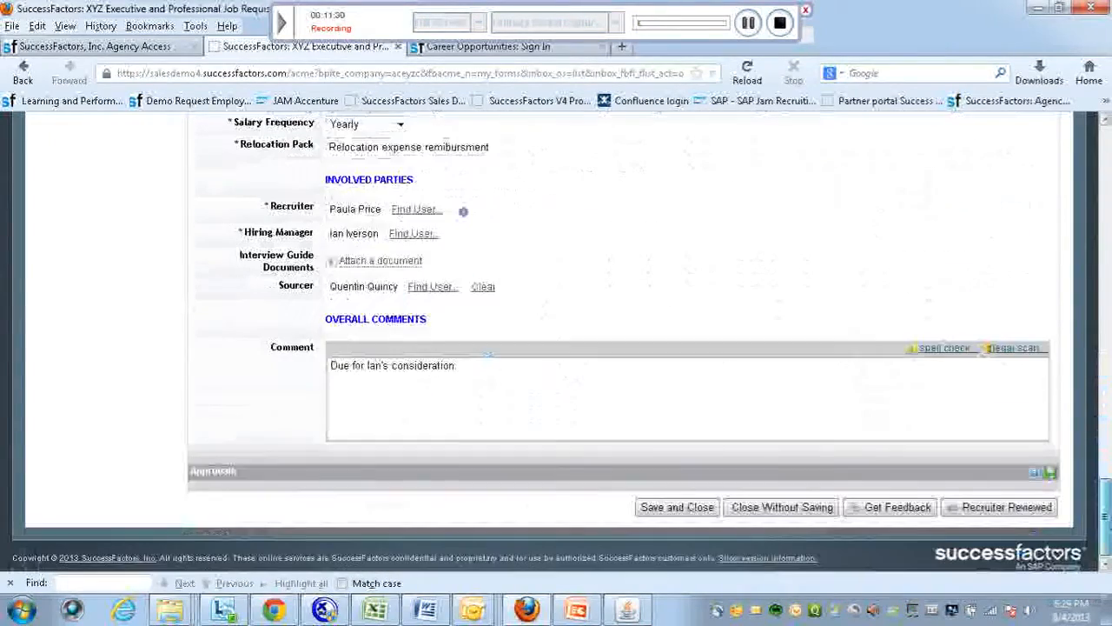
click(1024, 509)
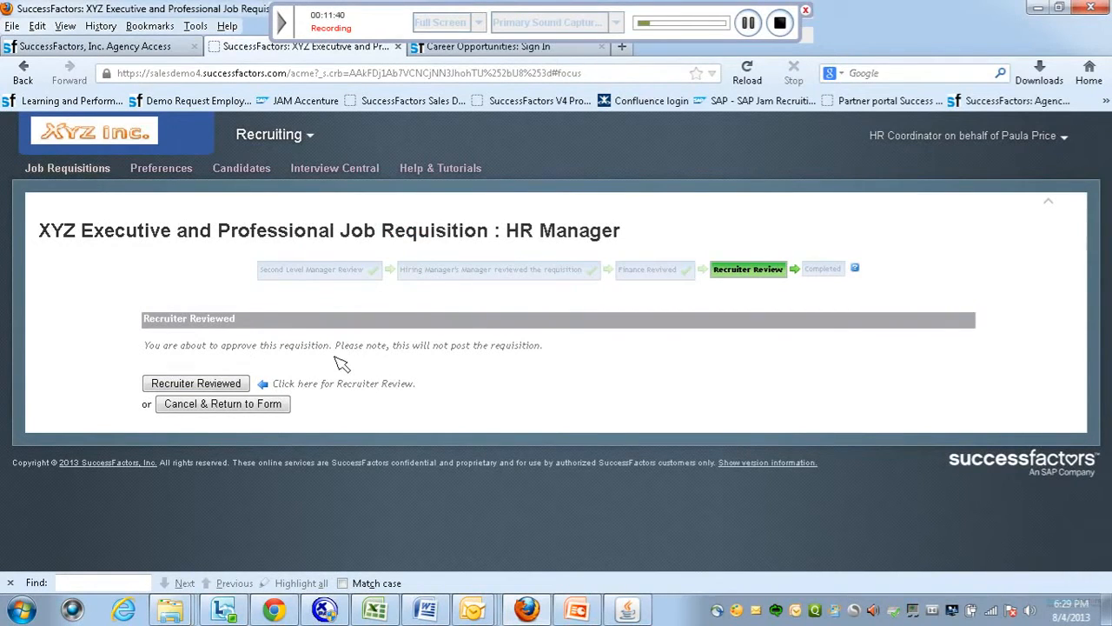
Confirm the recruiter review approval and filter the list to Open Job Requisitions.
click(185, 386)
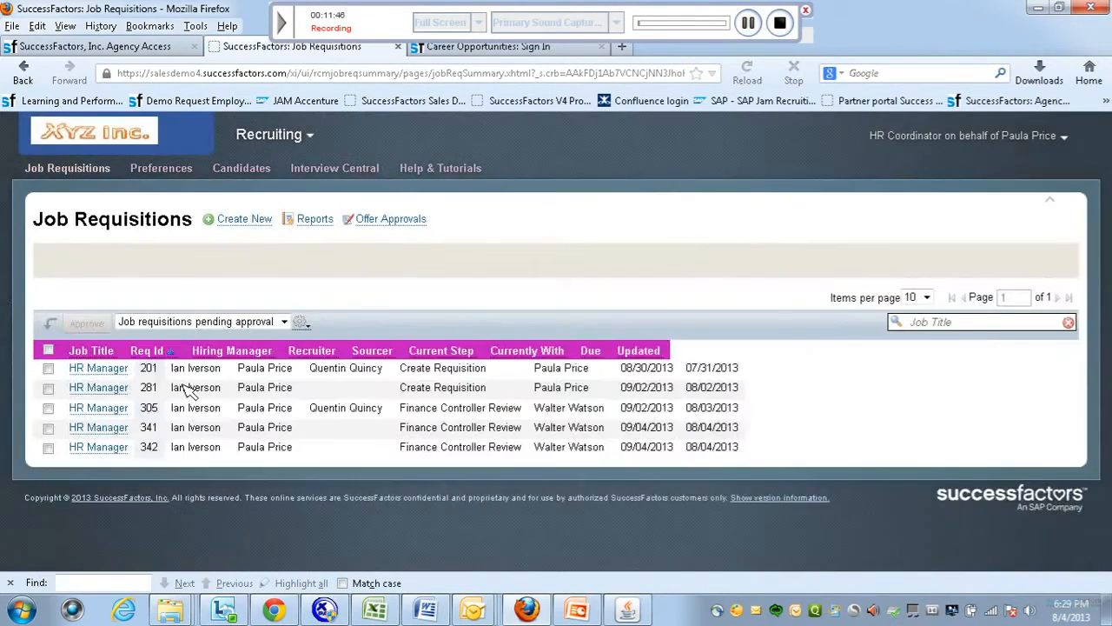
click(287, 321)
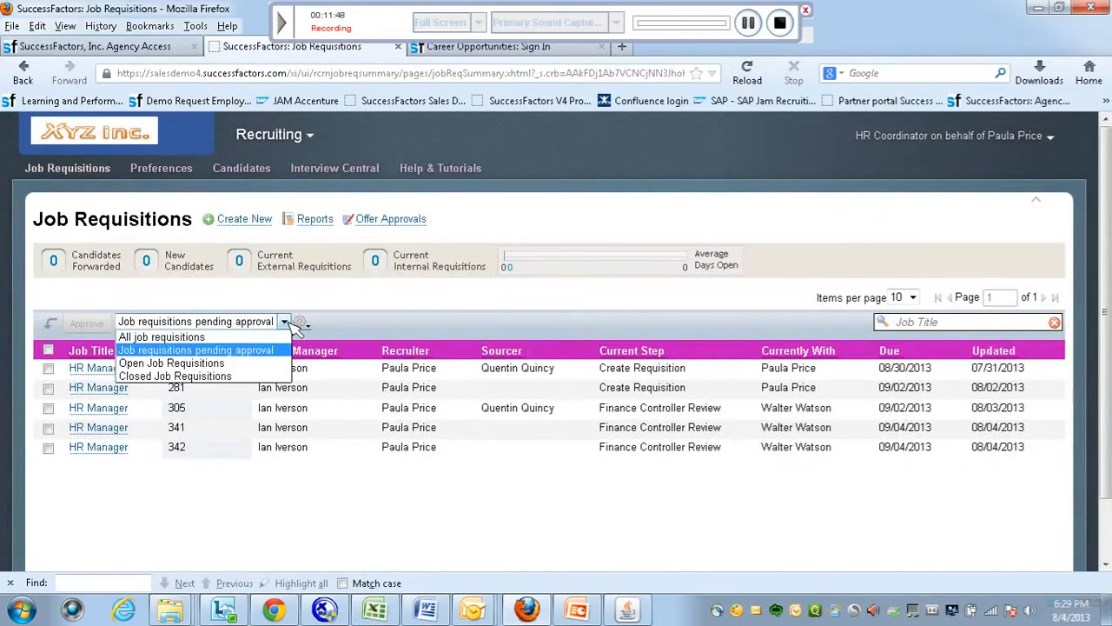
click(247, 364)
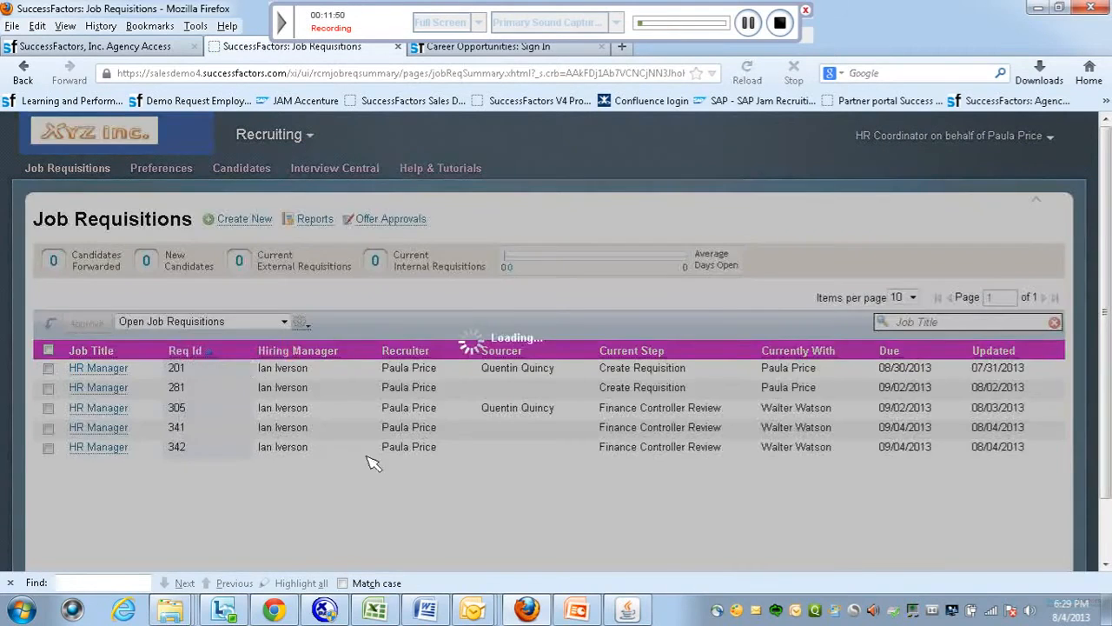
scroll(1070, 422, down, 3)
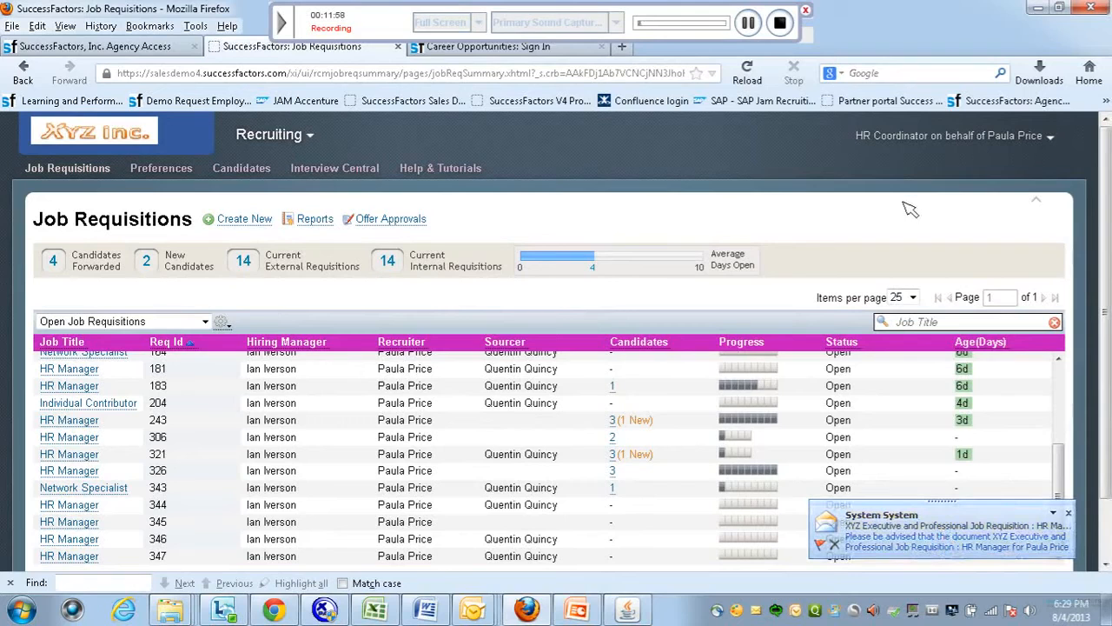
click(750, 21)
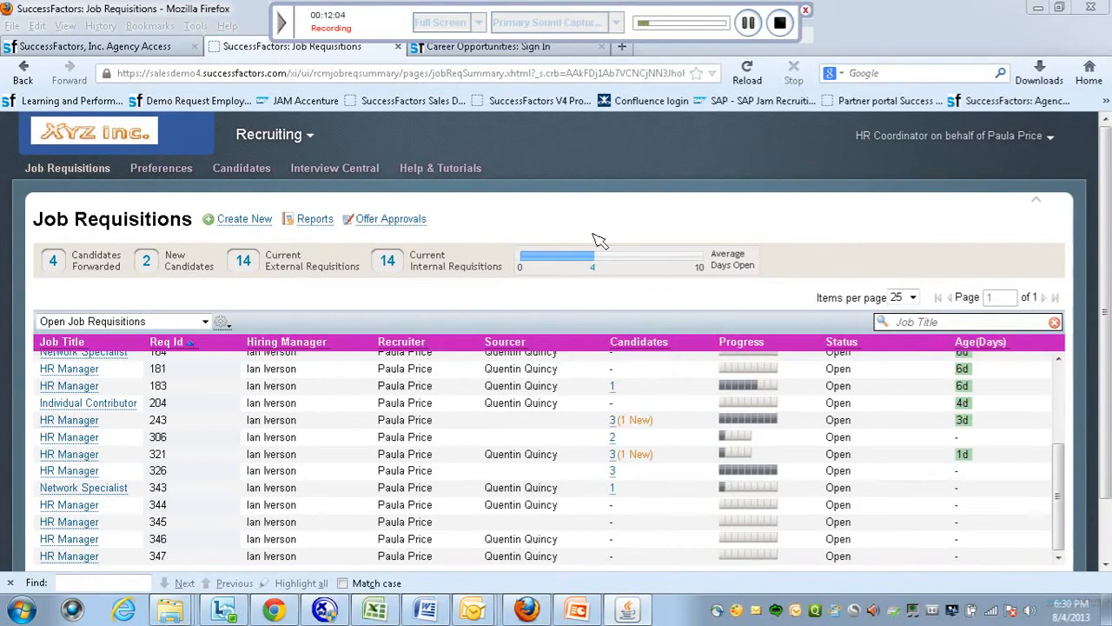
click(1106, 259)
Post requisition 347 on the intranet and corporate sites starting today.
scroll(1106, 259, down, 2)
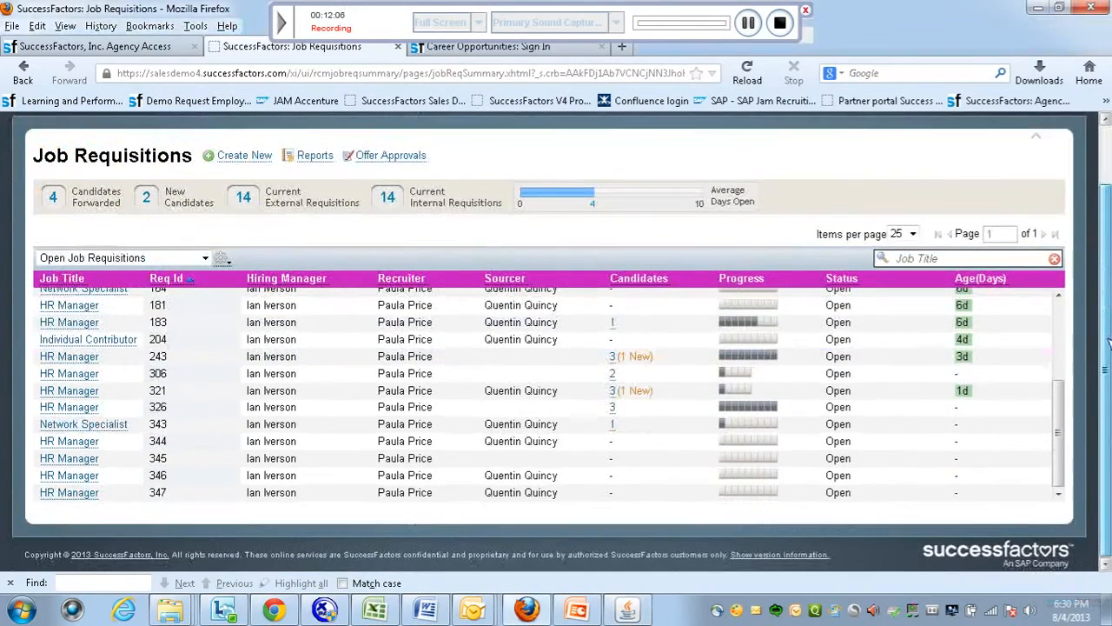
click(70, 492)
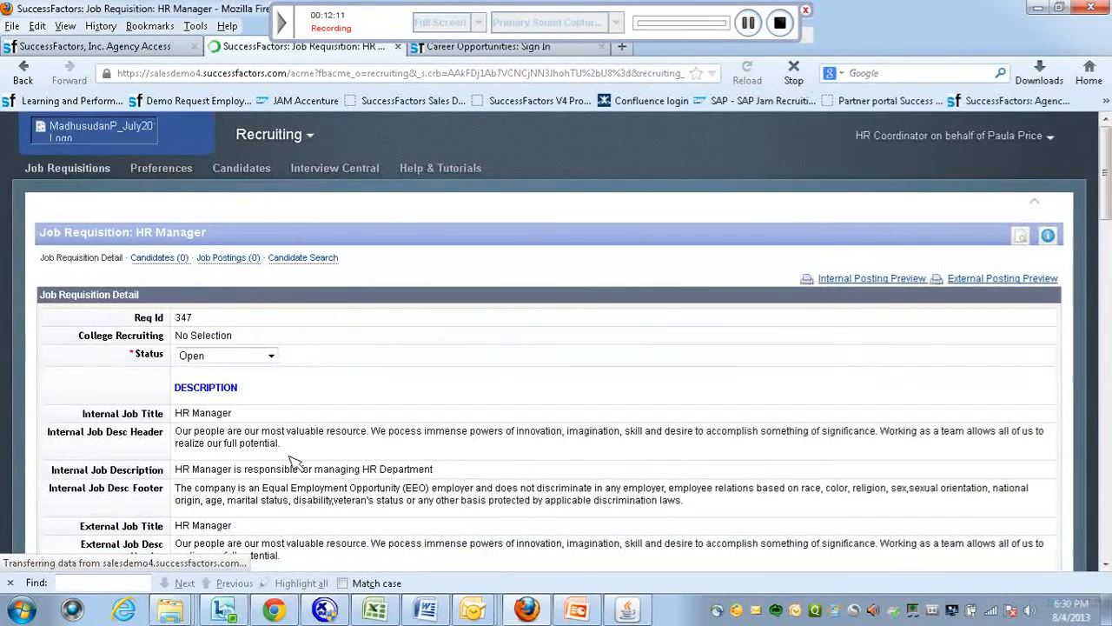
click(234, 258)
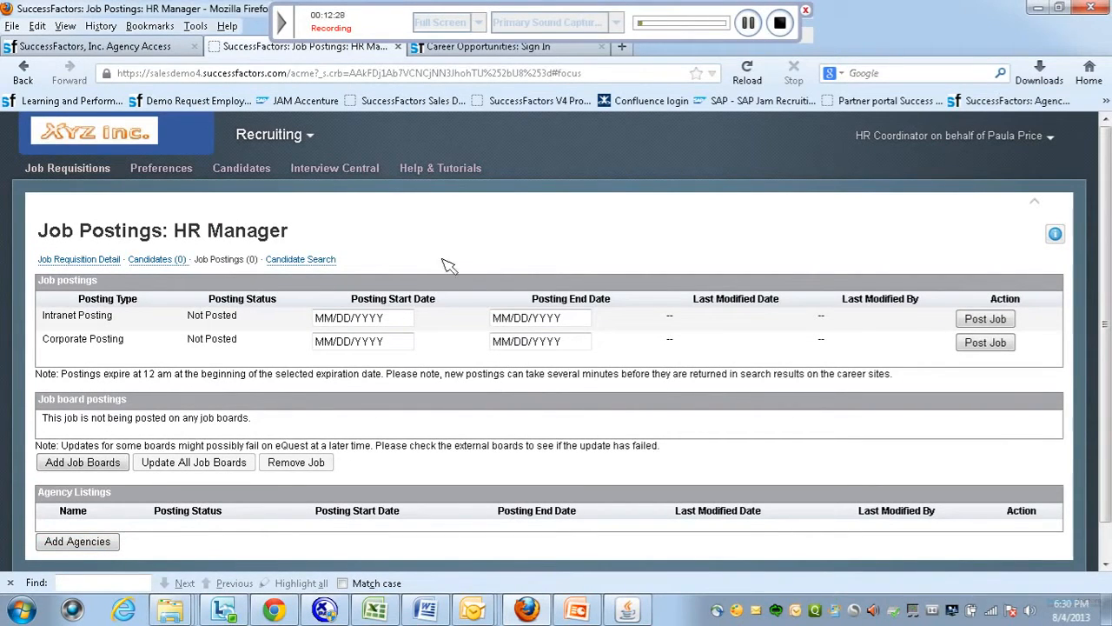
click(748, 25)
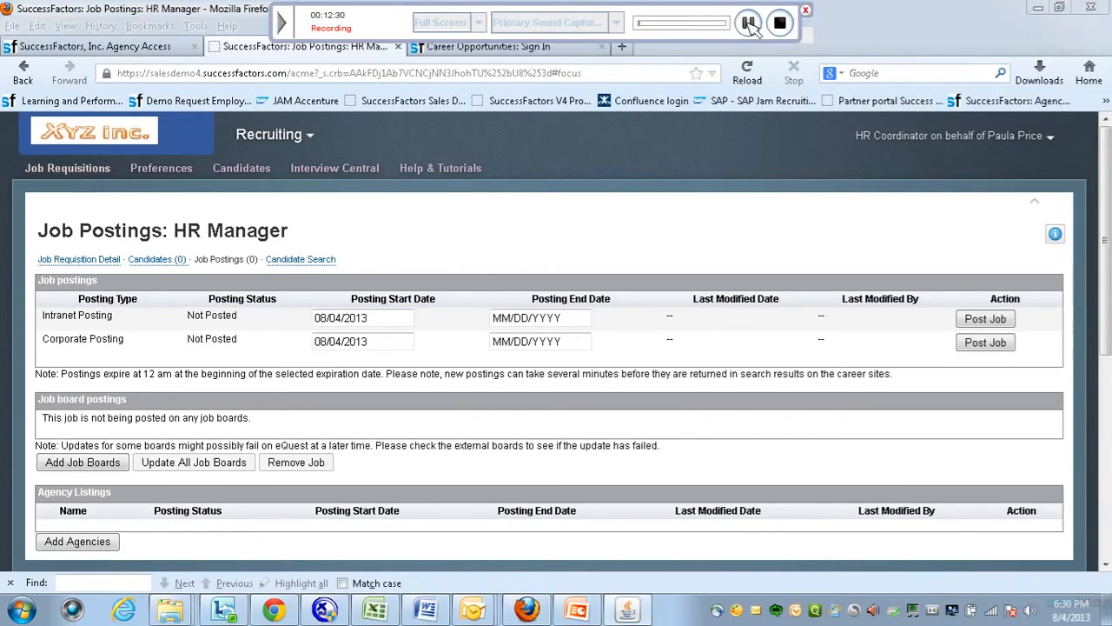
click(987, 320)
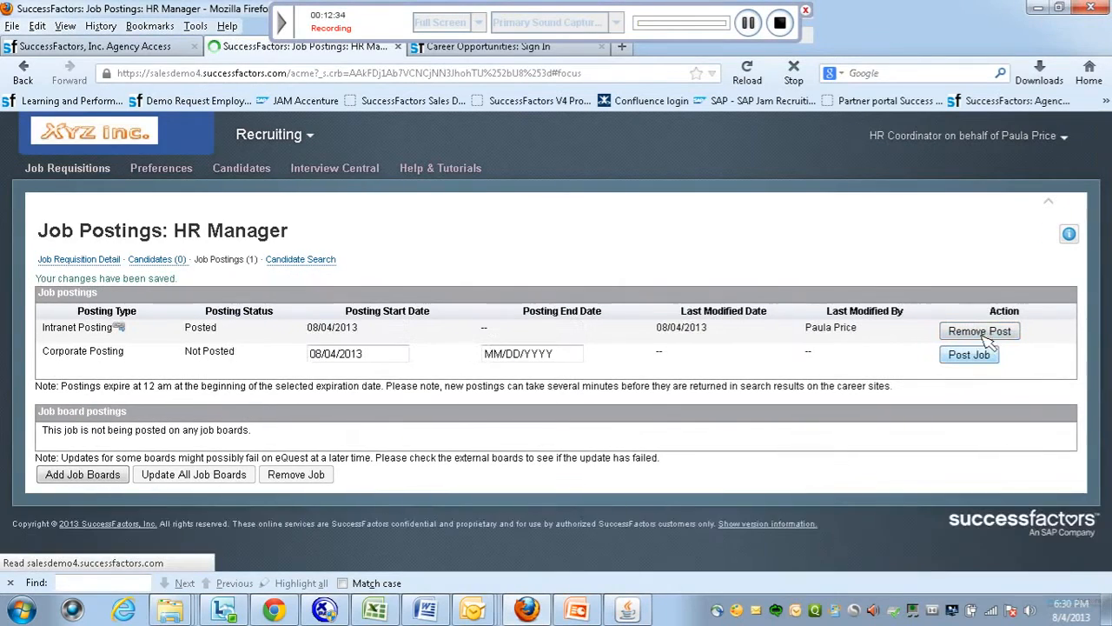
click(980, 355)
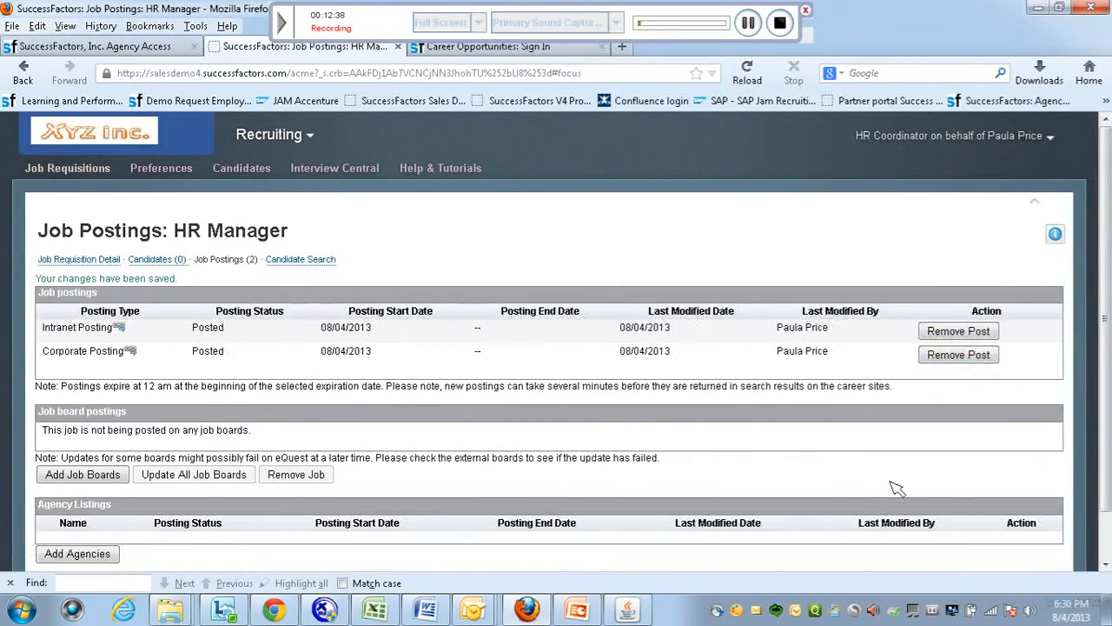
Post the job to agency Temp It with start date 08/04/2013.
scroll(923, 486, down, 1)
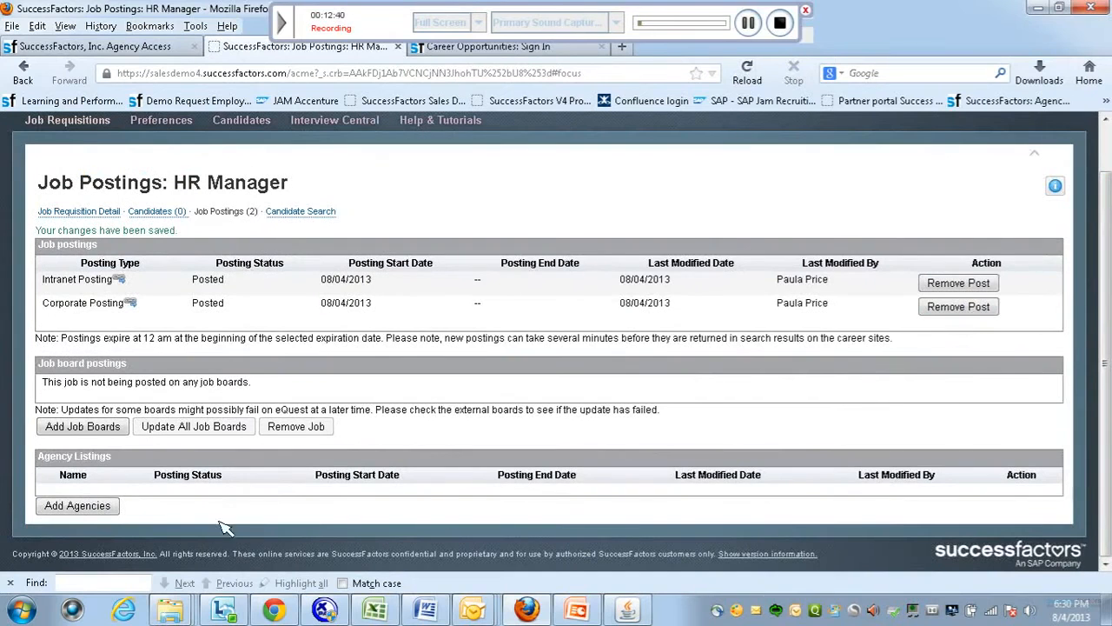
click(109, 507)
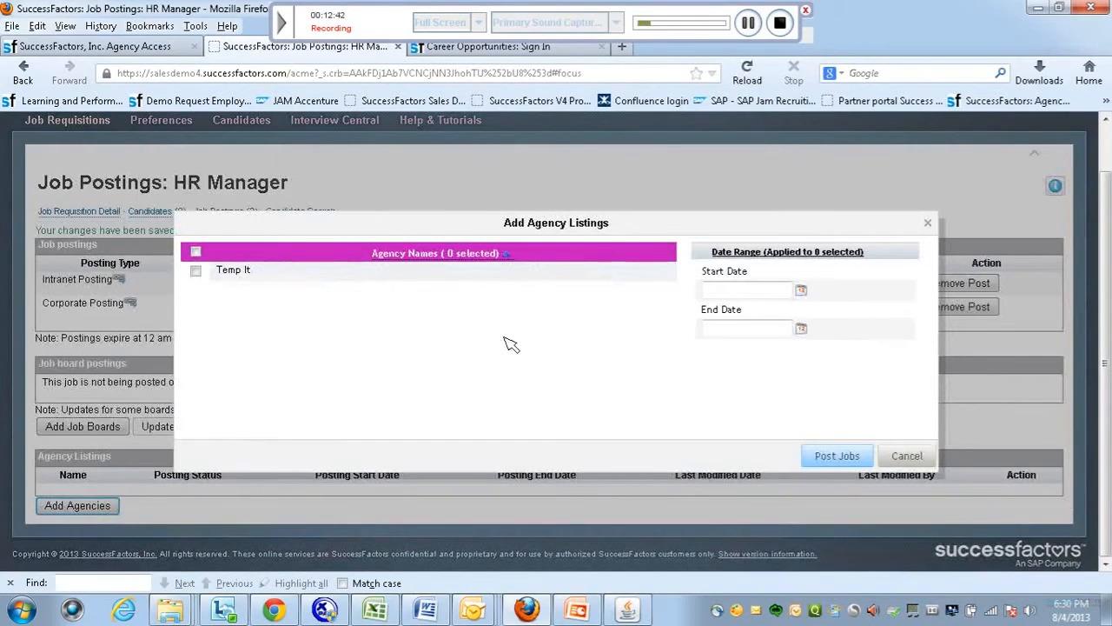
click(195, 270)
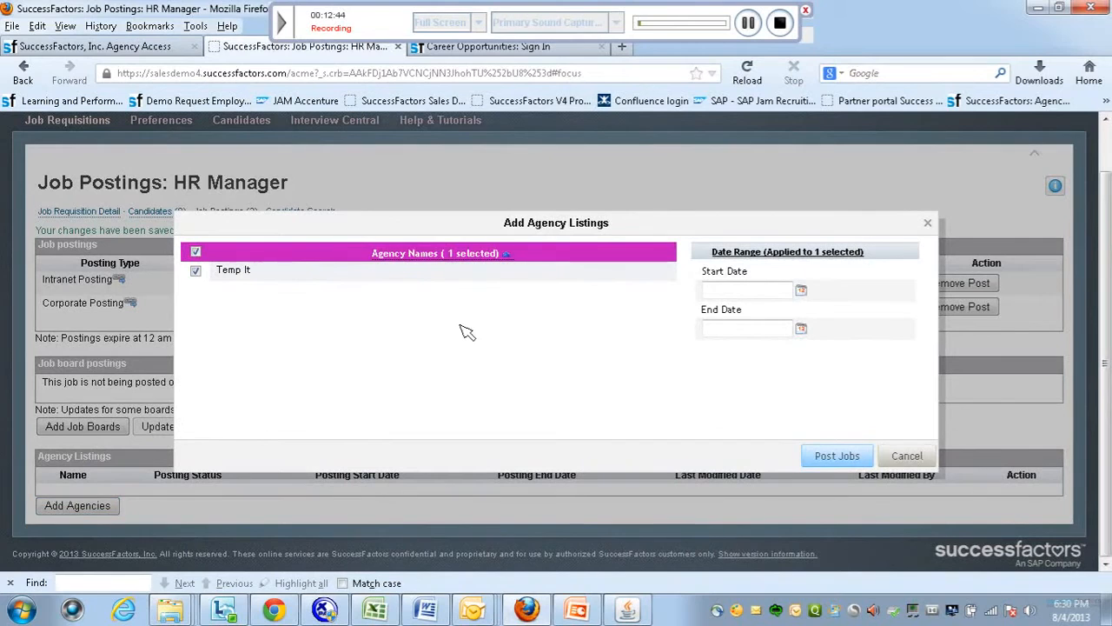
click(801, 290)
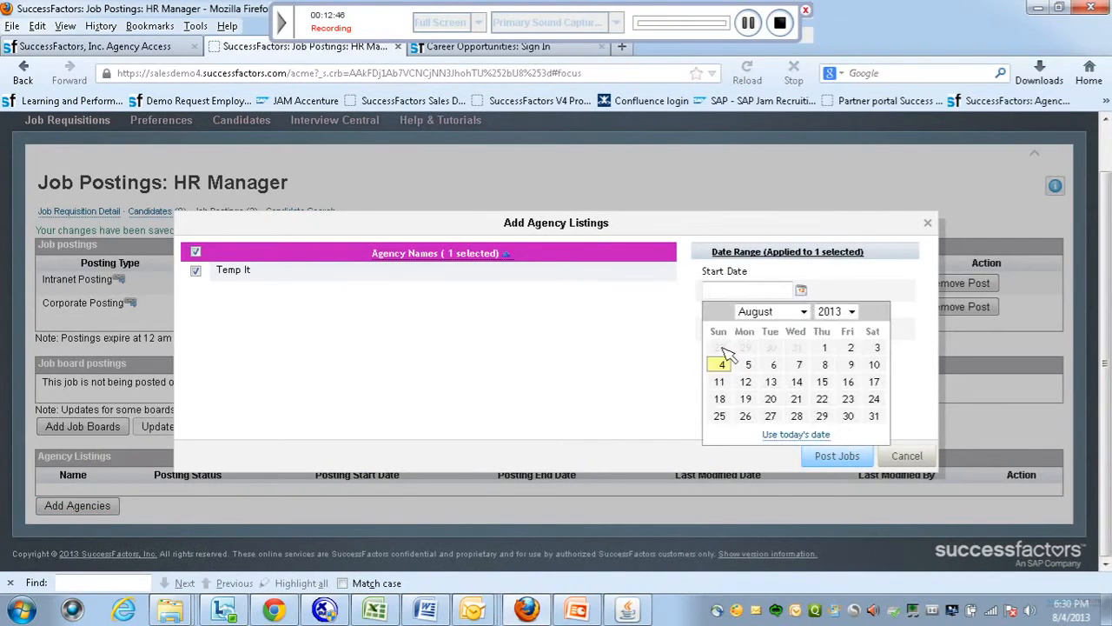
click(722, 364)
click(824, 453)
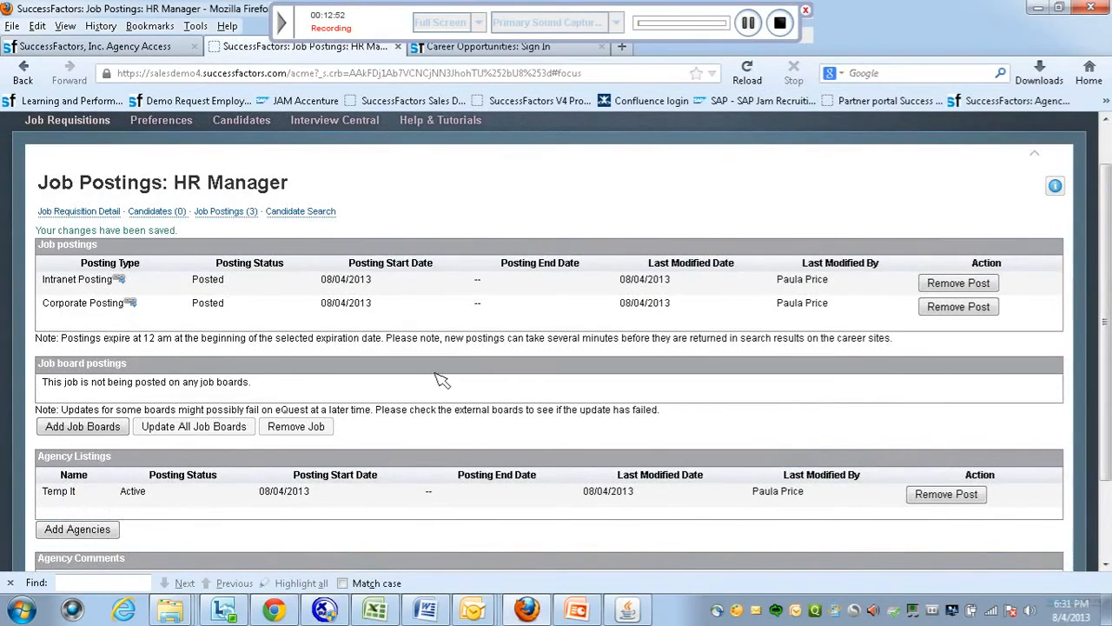
Return to the Job Requisitions list and scroll down to requisition 326 with 3 candidates.
scroll(617, 210, up, 1)
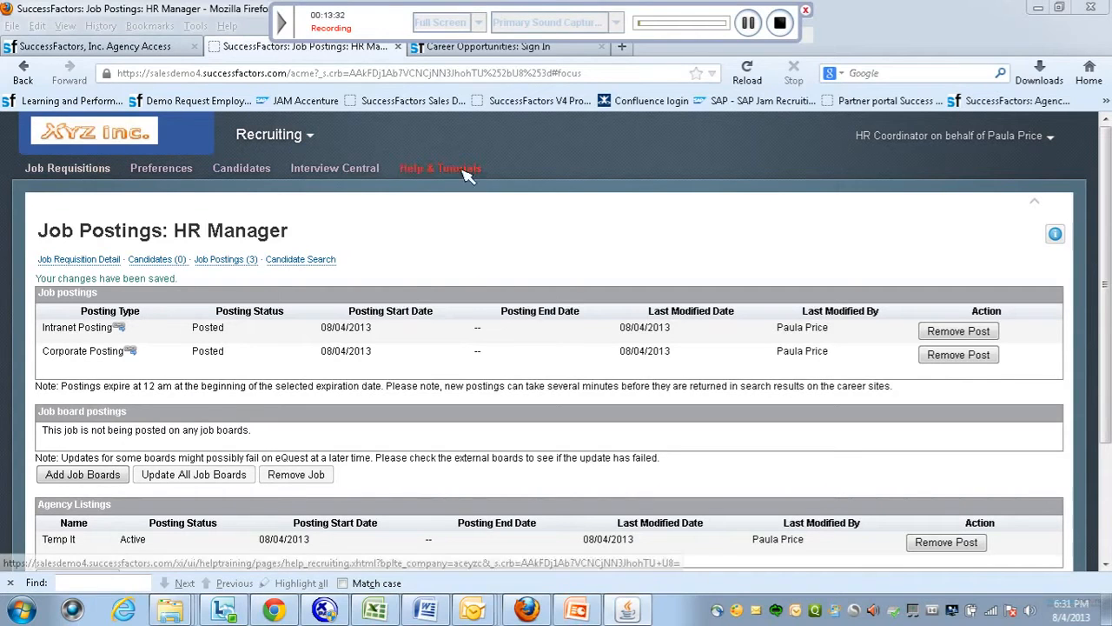
click(310, 141)
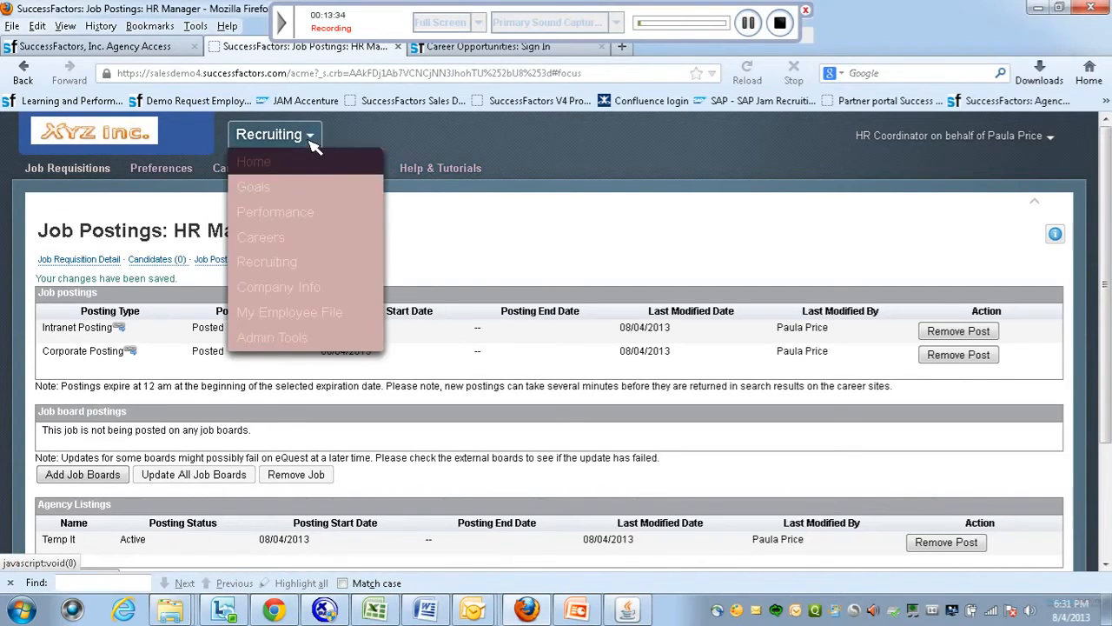
click(95, 169)
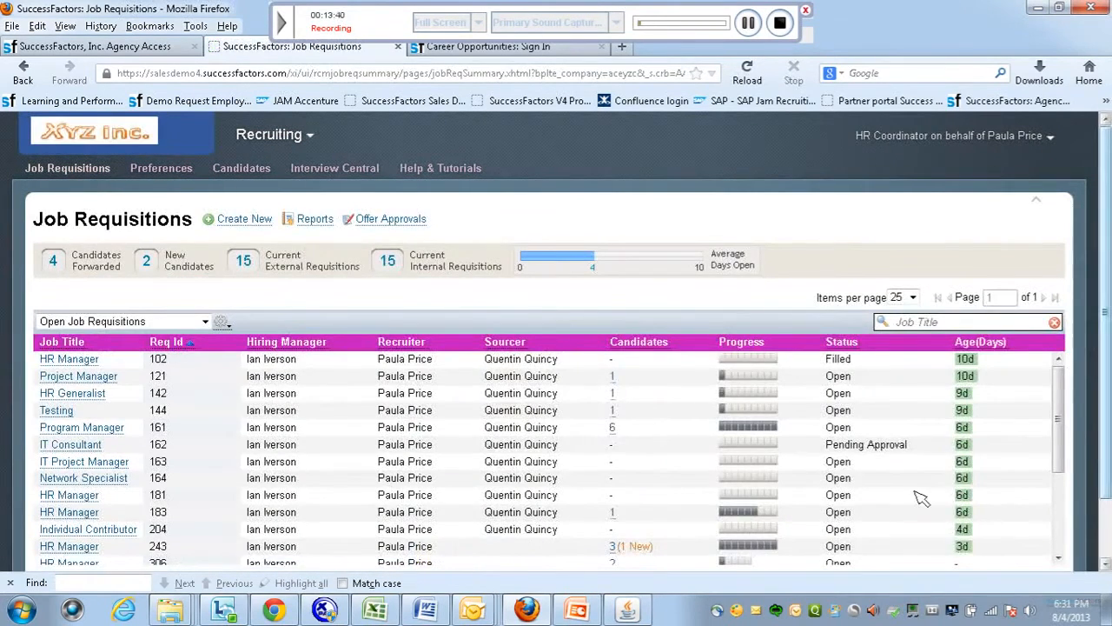
drag(1067, 458, 1073, 532)
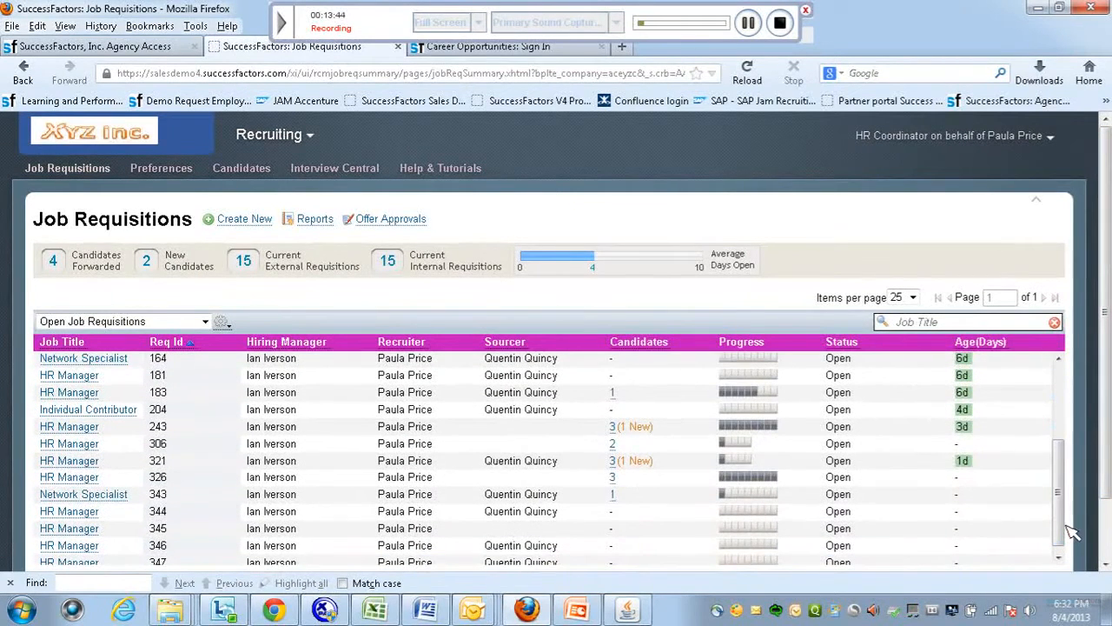
mouse_move(77, 482)
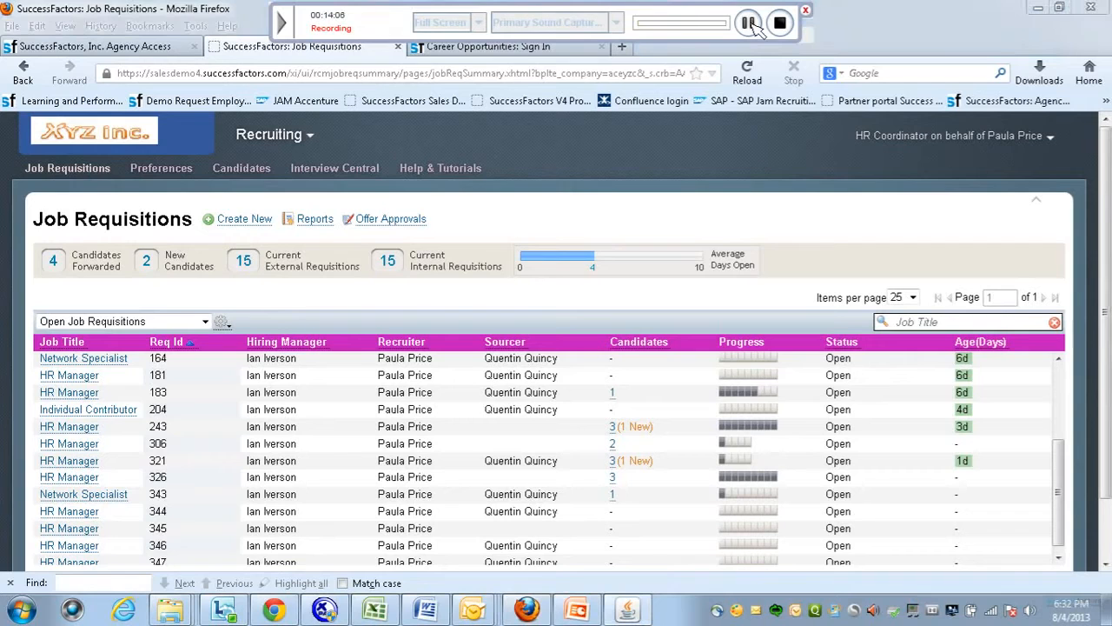
Use Proxy Now to act on behalf of the candidate user.
click(1052, 139)
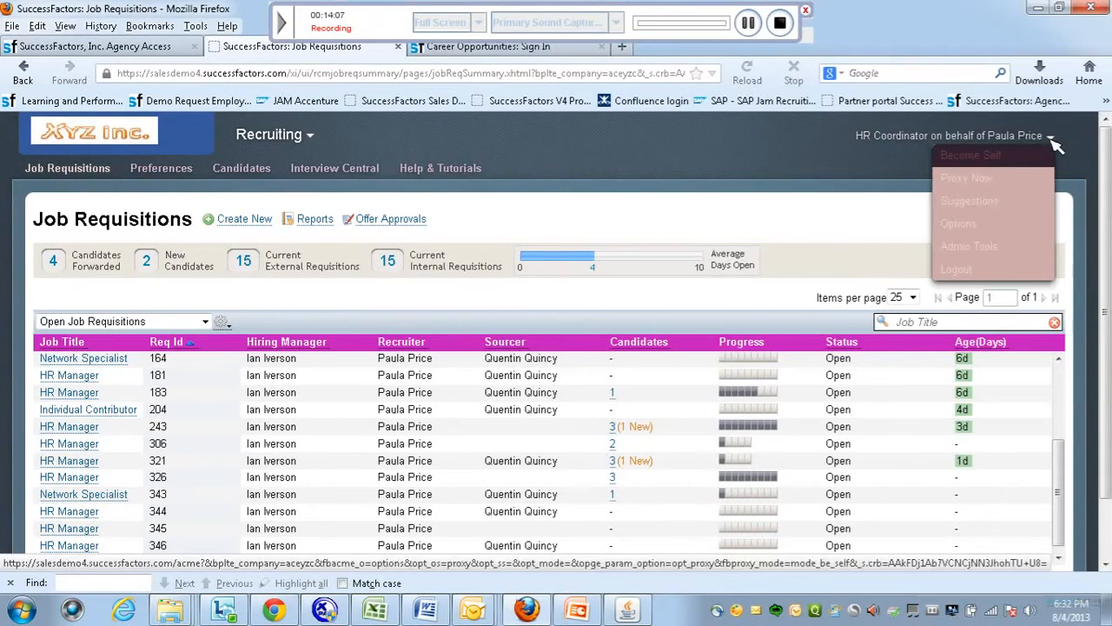
click(988, 189)
click(600, 328)
key(Caps_Lock)
text(K)
key(Caps_Lock)
text(arl)
click(601, 346)
click(771, 405)
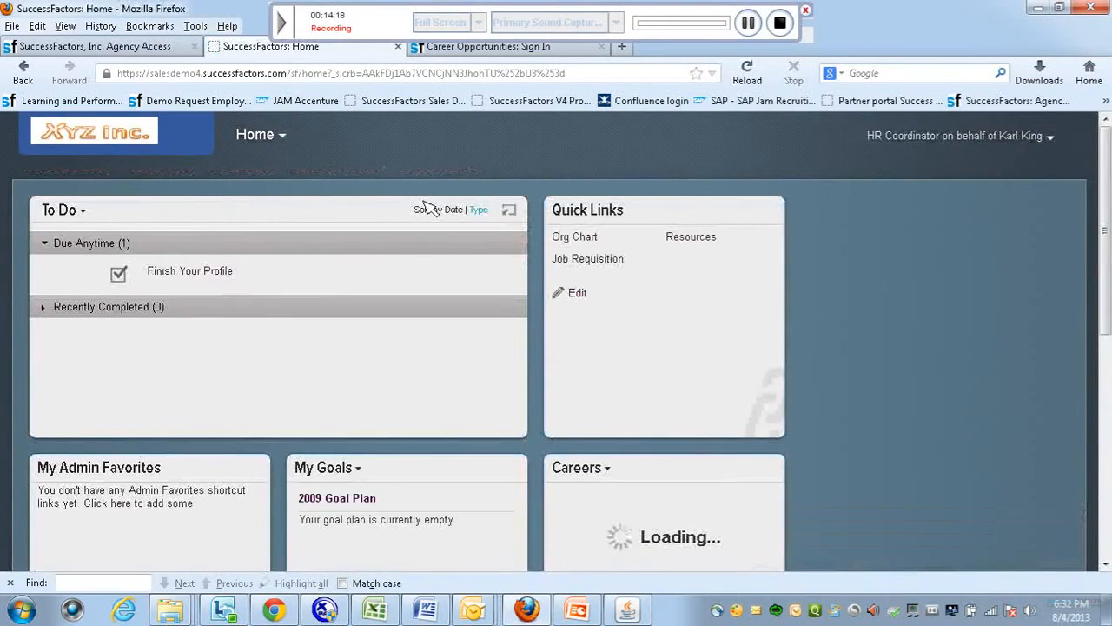
Switch to the Careers section and open My Candidate Profile.
click(289, 150)
click(269, 238)
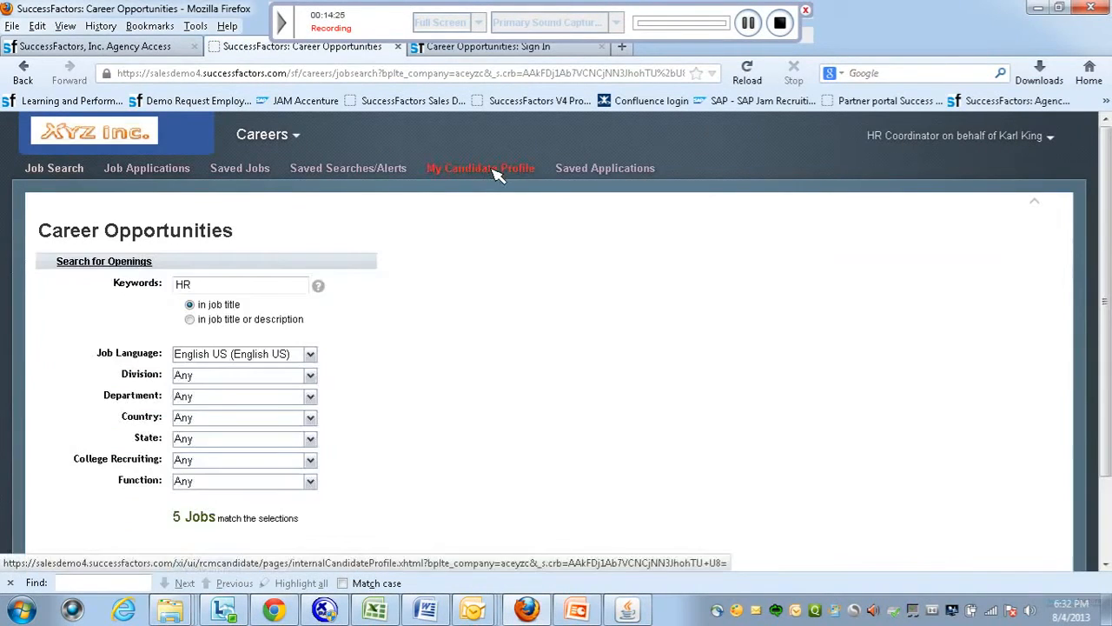
click(495, 173)
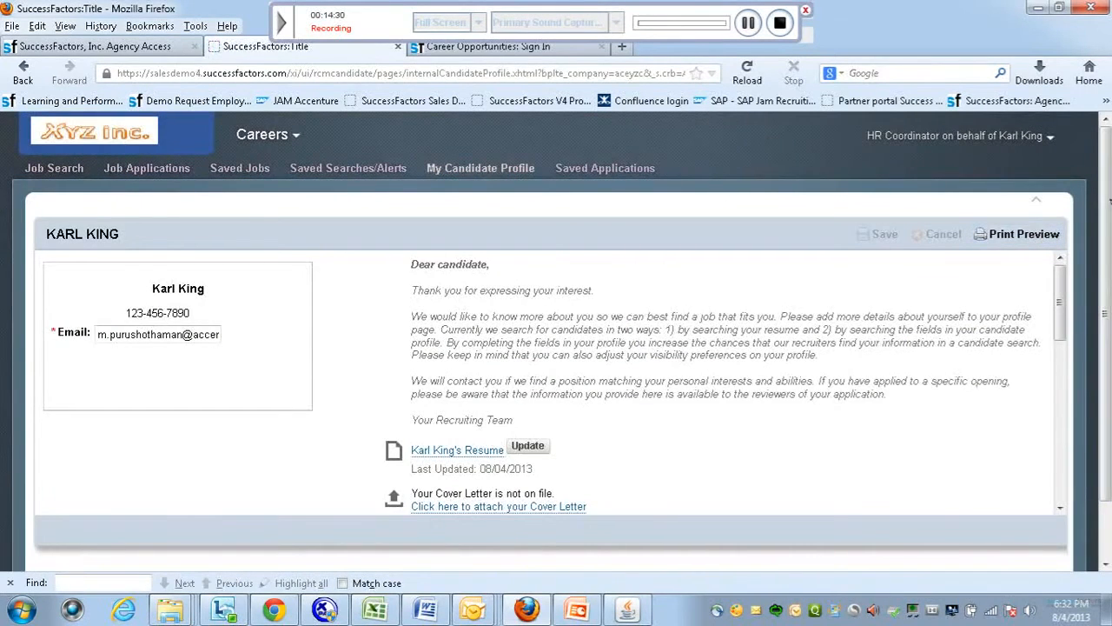
Add a professional membership with organization IBM and role HR, then save the profile.
click(753, 21)
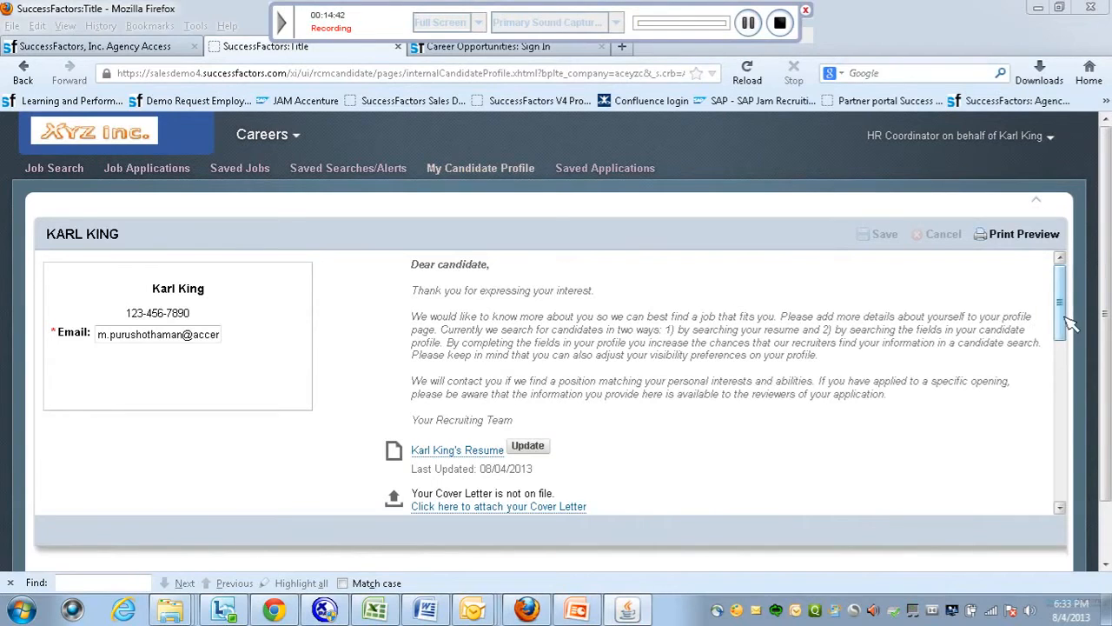
drag(1069, 326, 1085, 496)
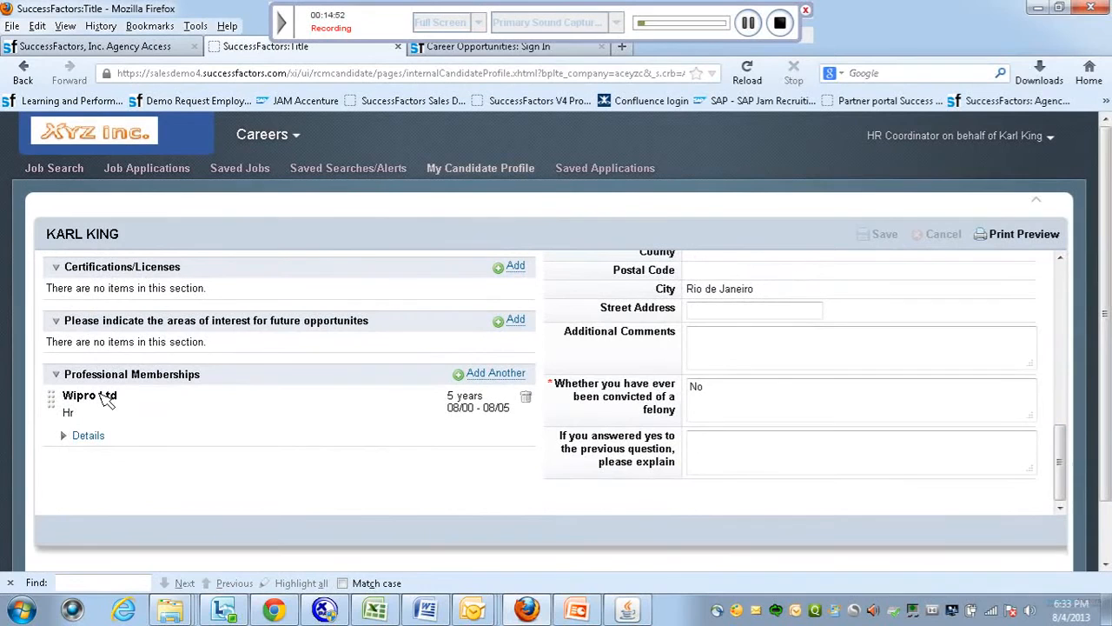
click(488, 376)
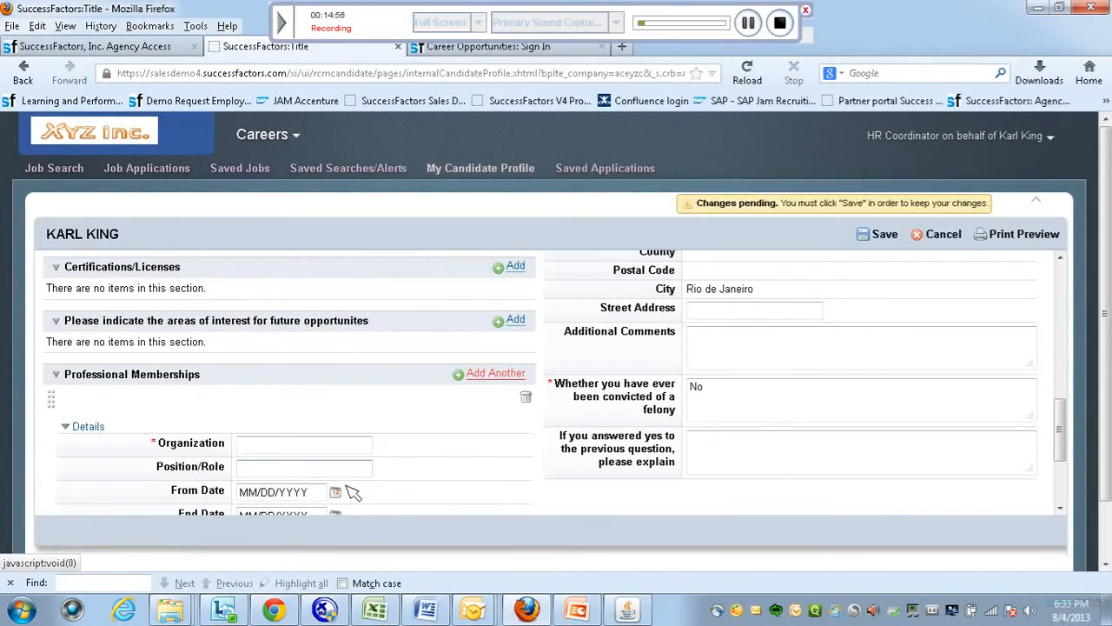
click(304, 446)
key(Caps_Lock)
text(IB)
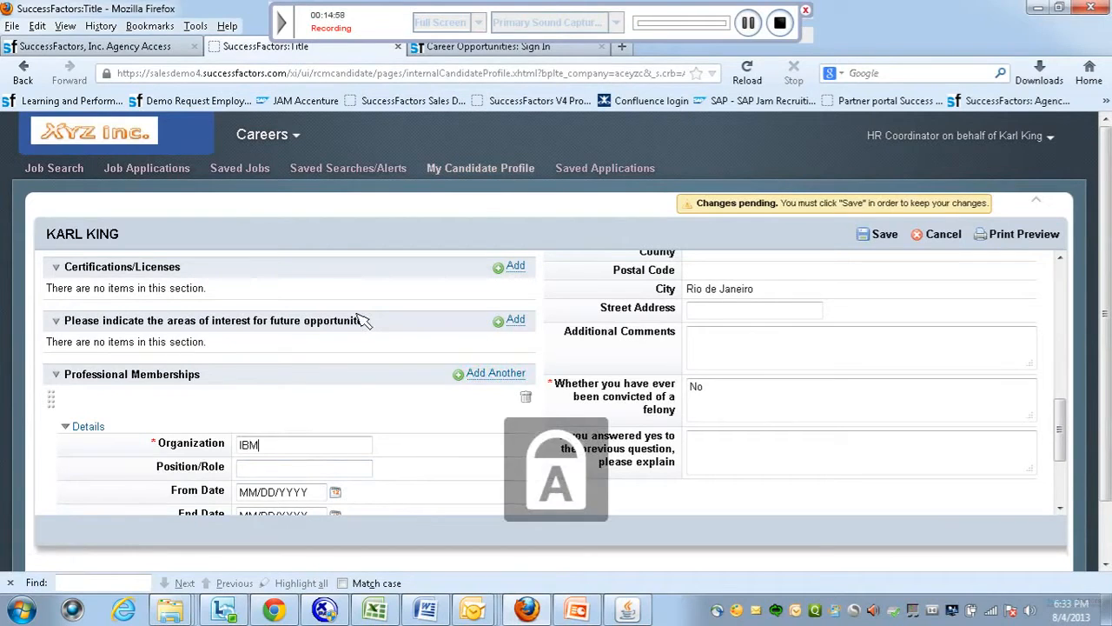
text(M)
click(748, 23)
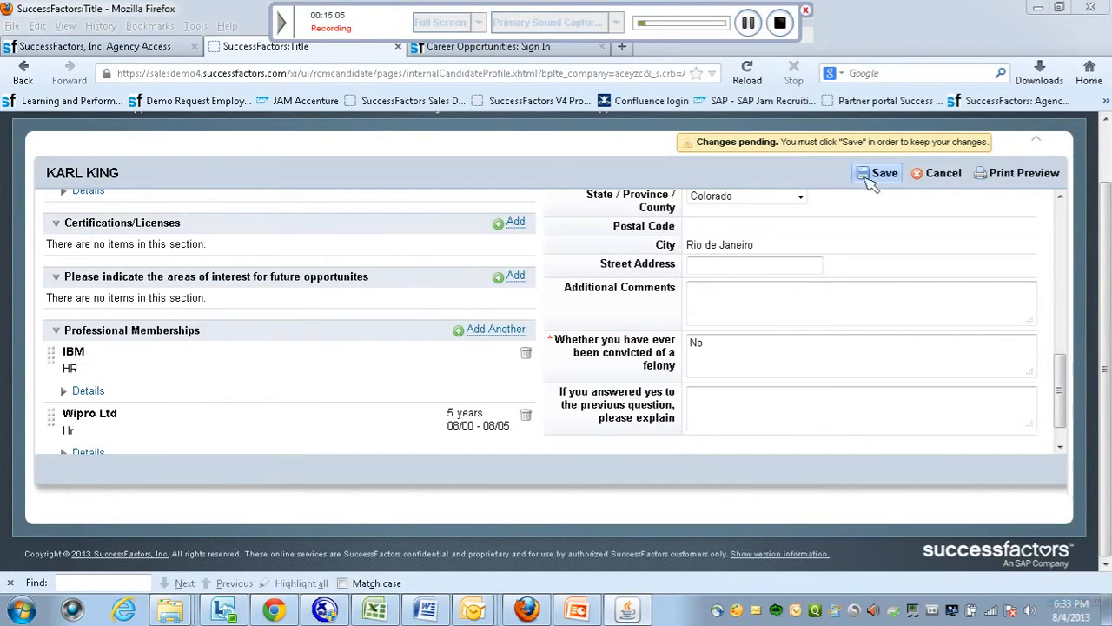
click(877, 173)
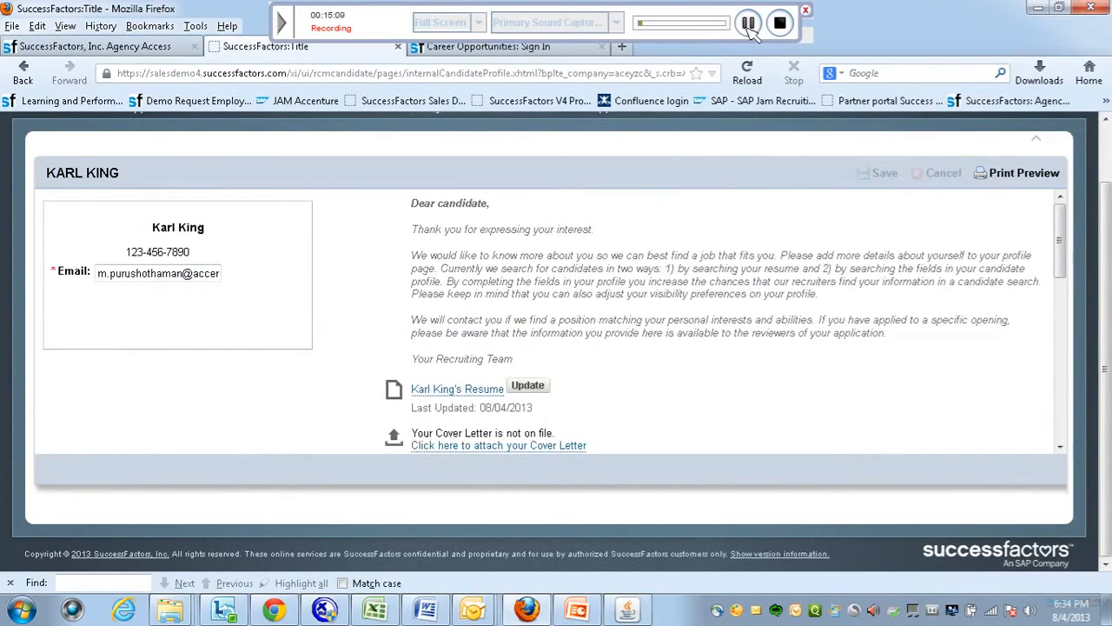
scroll(1106, 277, up, 2)
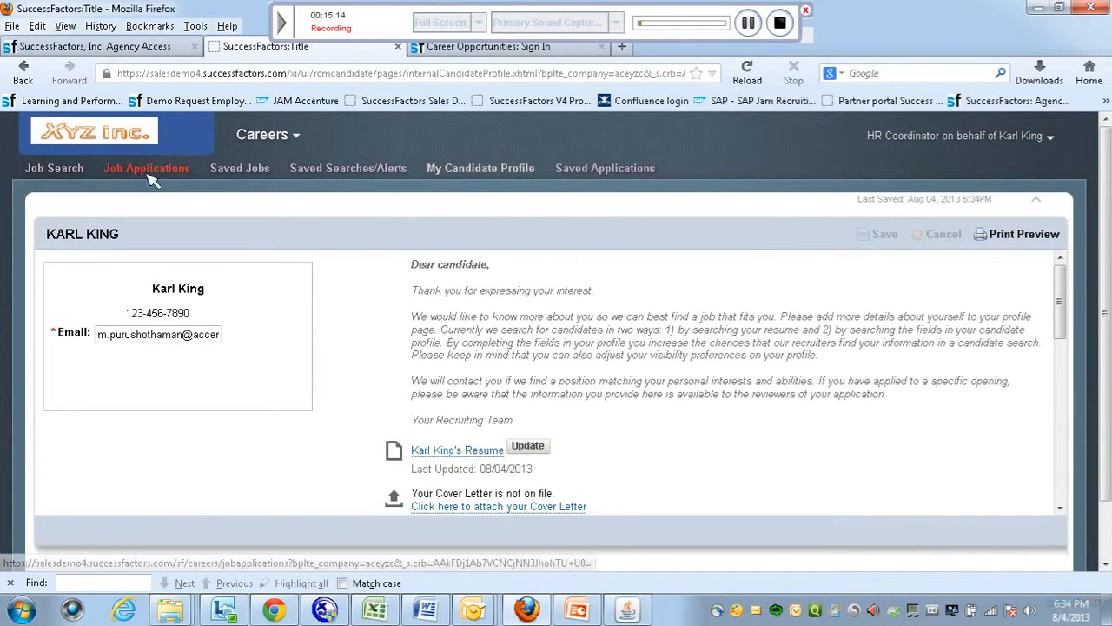
Open Job Search and review the Division, Department, Country and College Recruiting filters.
click(73, 172)
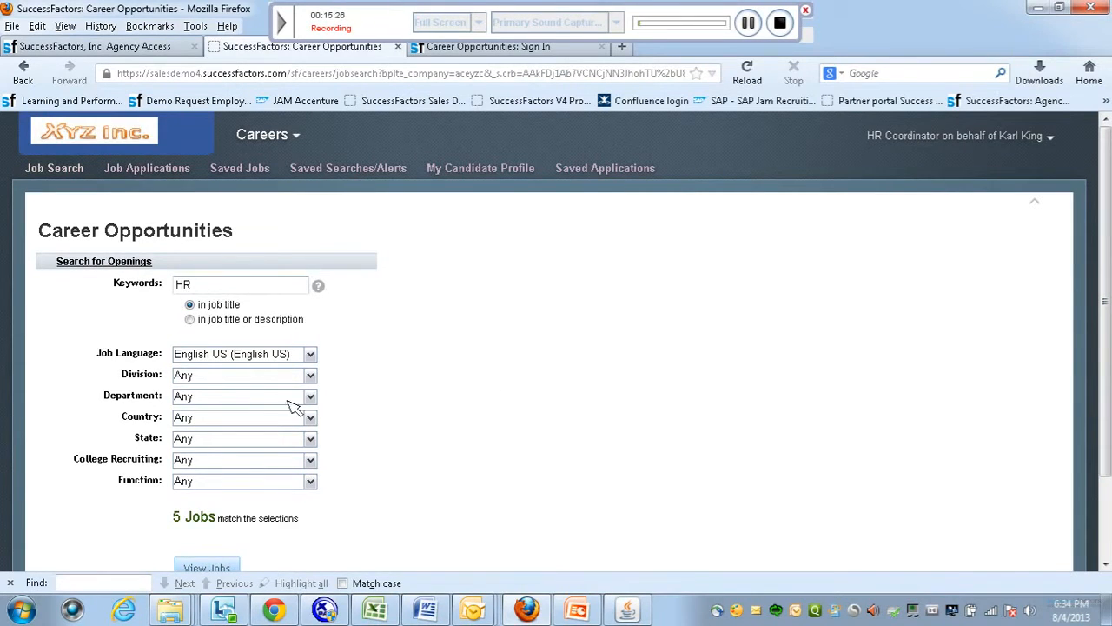
click(307, 375)
click(313, 396)
click(313, 420)
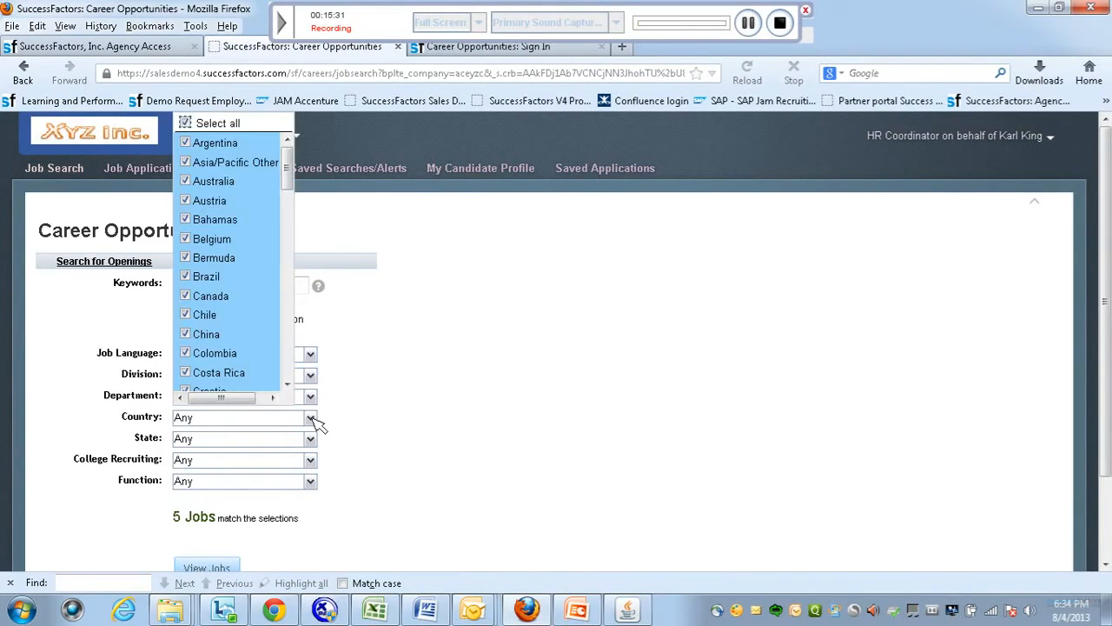
click(423, 391)
click(315, 467)
click(460, 469)
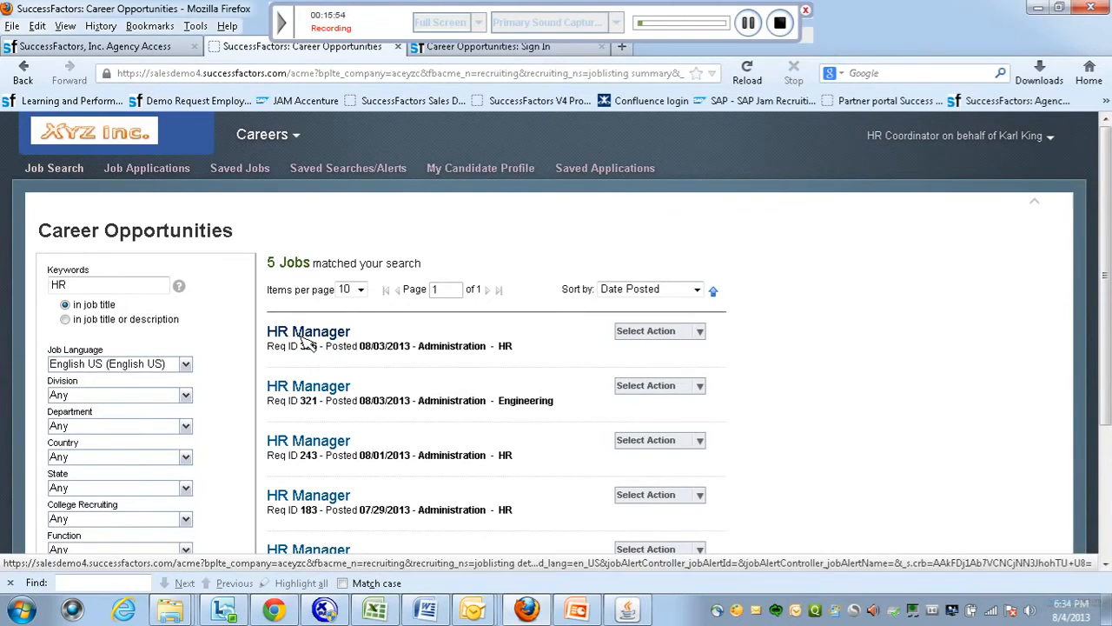
Apply to HR Manager requisition 326 and submit the candidate profile to continue.
click(700, 331)
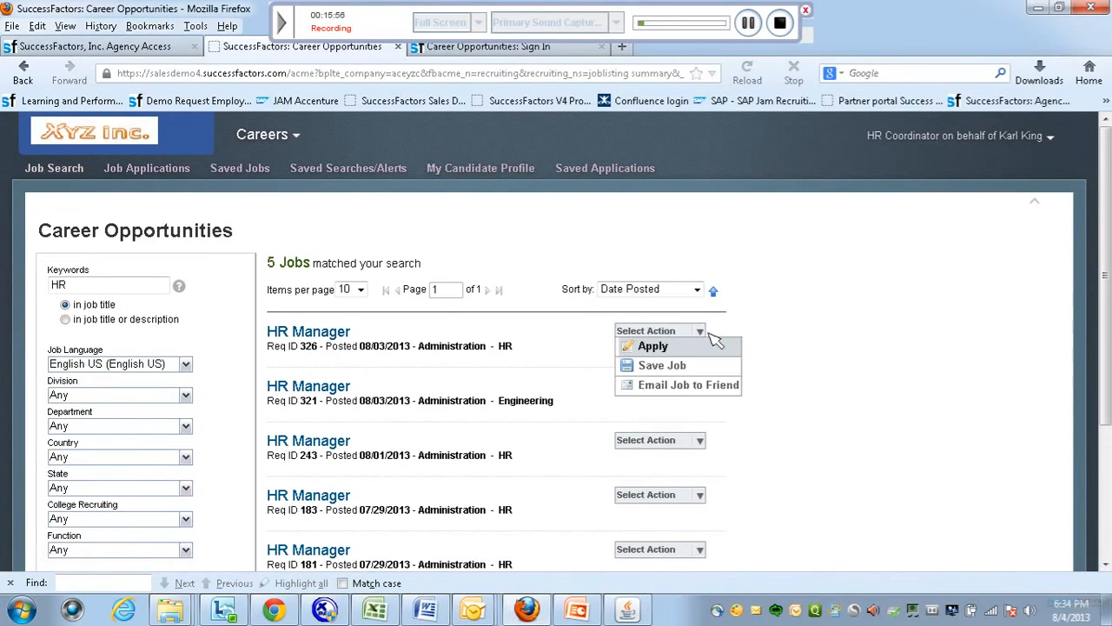
click(654, 347)
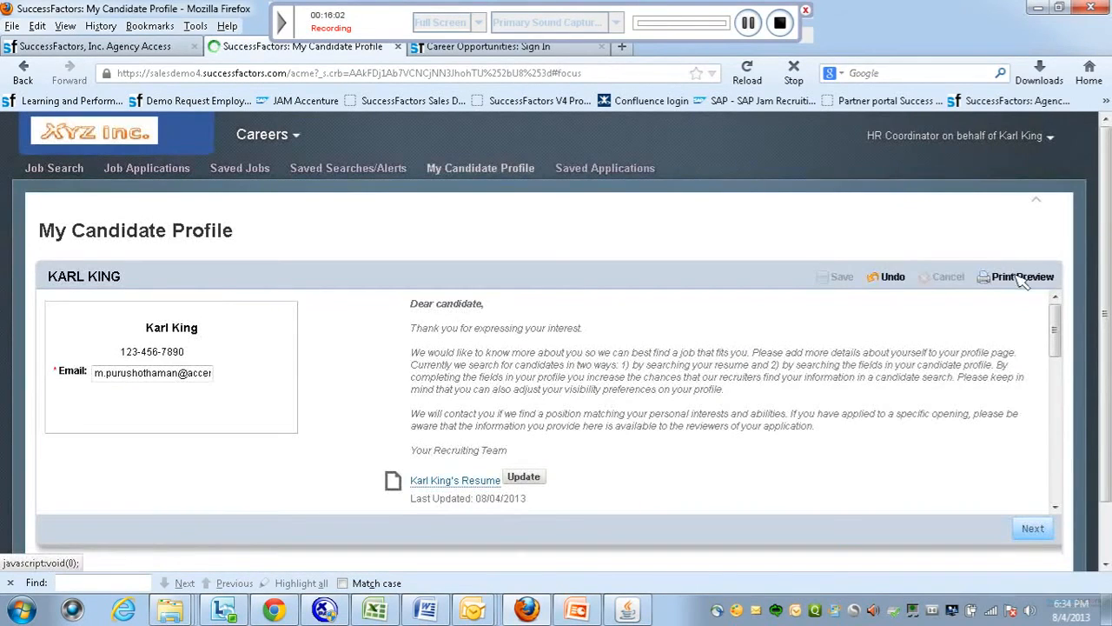
drag(1056, 341, 1061, 484)
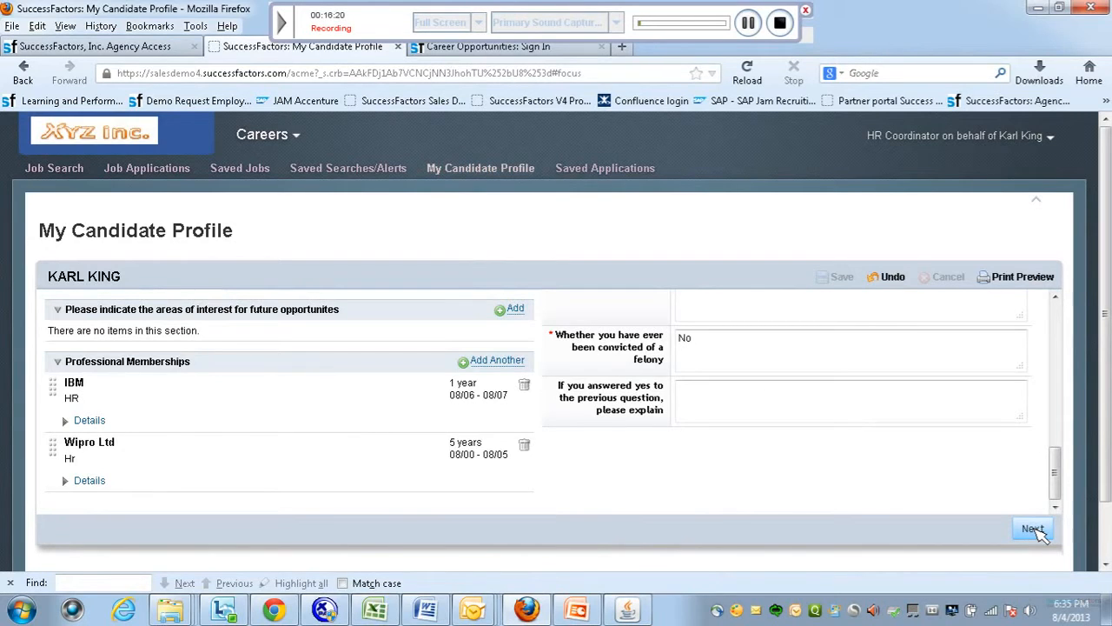
click(1034, 530)
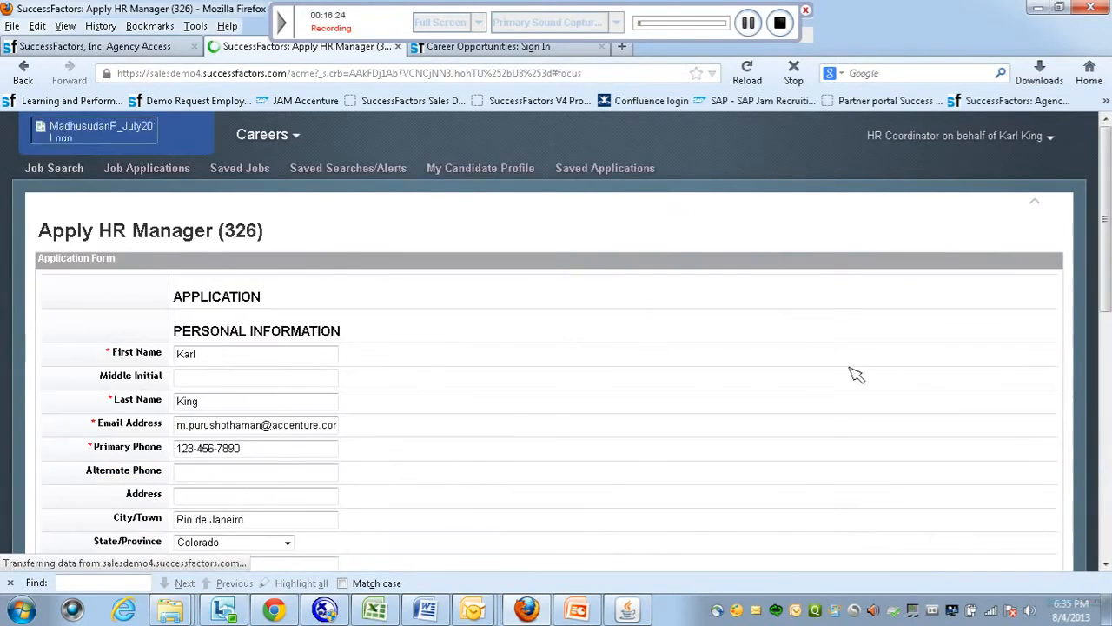
Complete the application with Date Available 08/20/2013 and department HR, then apply.
scroll(1105, 278, down, 3)
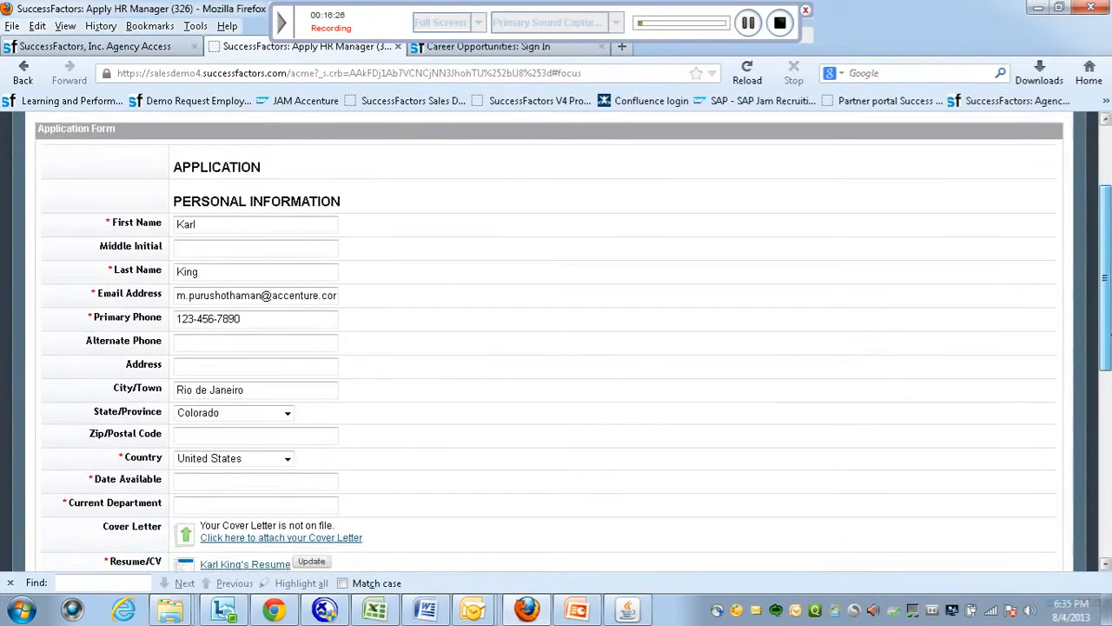
scroll(1106, 335, down, 3)
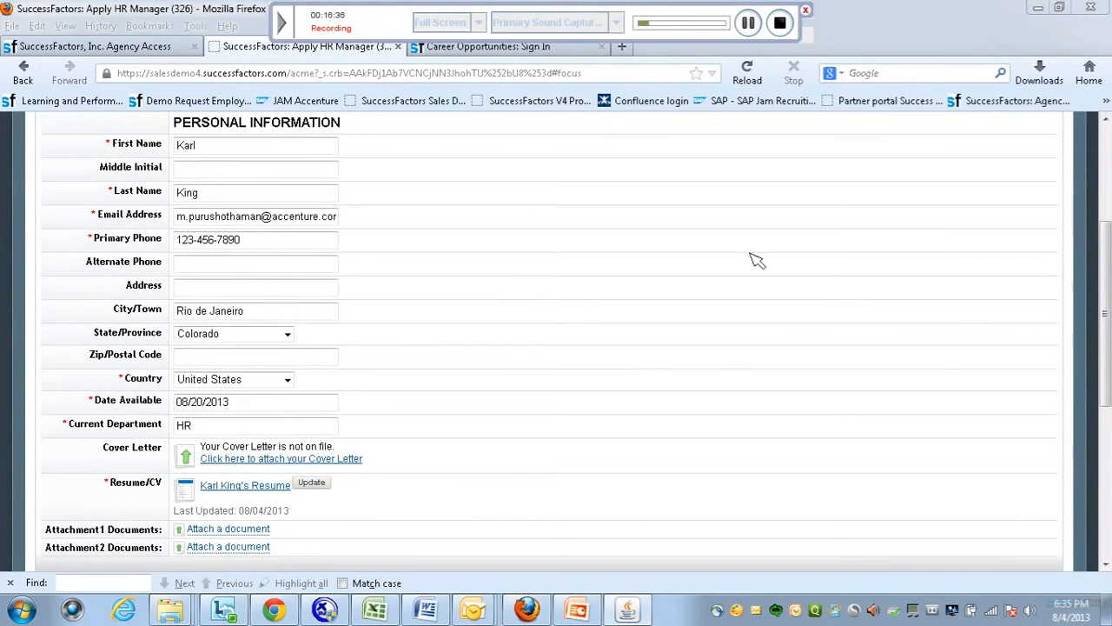
drag(1107, 362, 1108, 406)
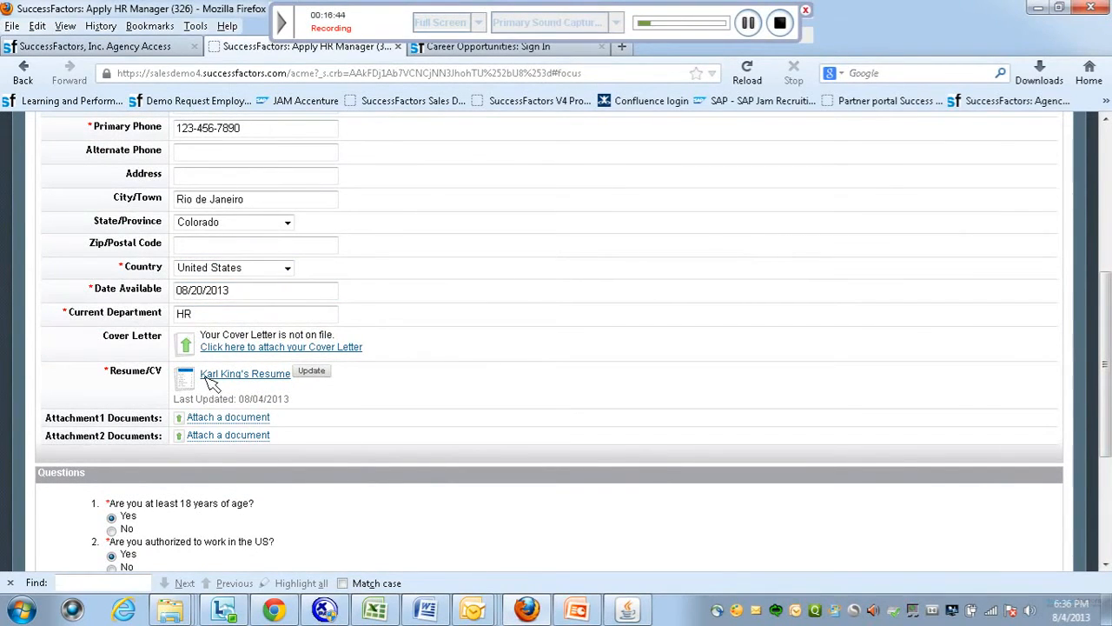
drag(1108, 427, 1108, 467)
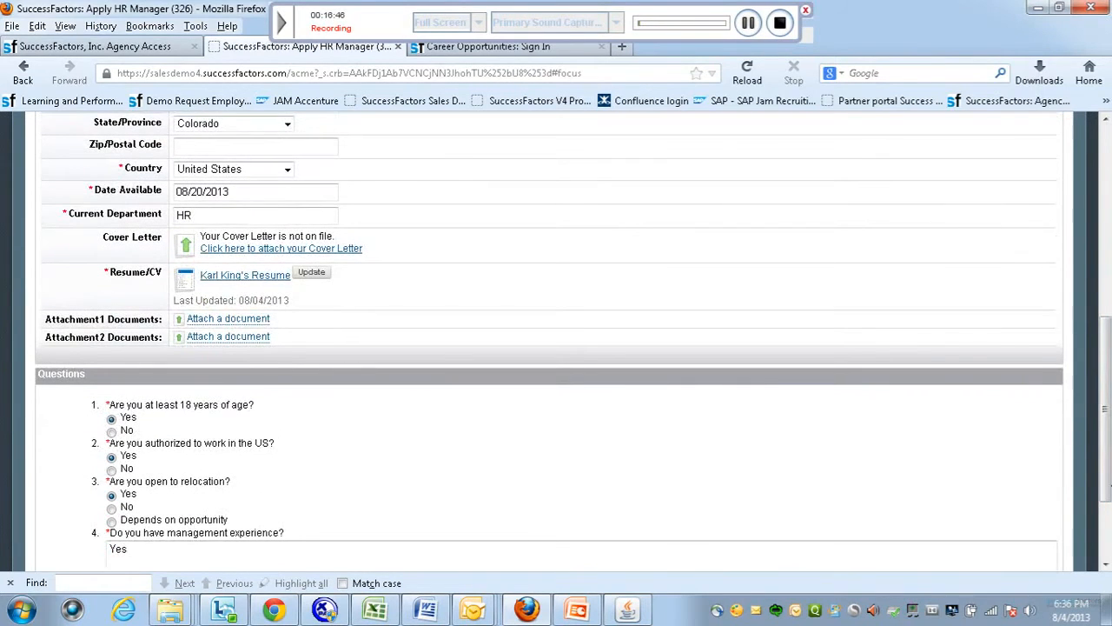
scroll(1043, 443, down, 2)
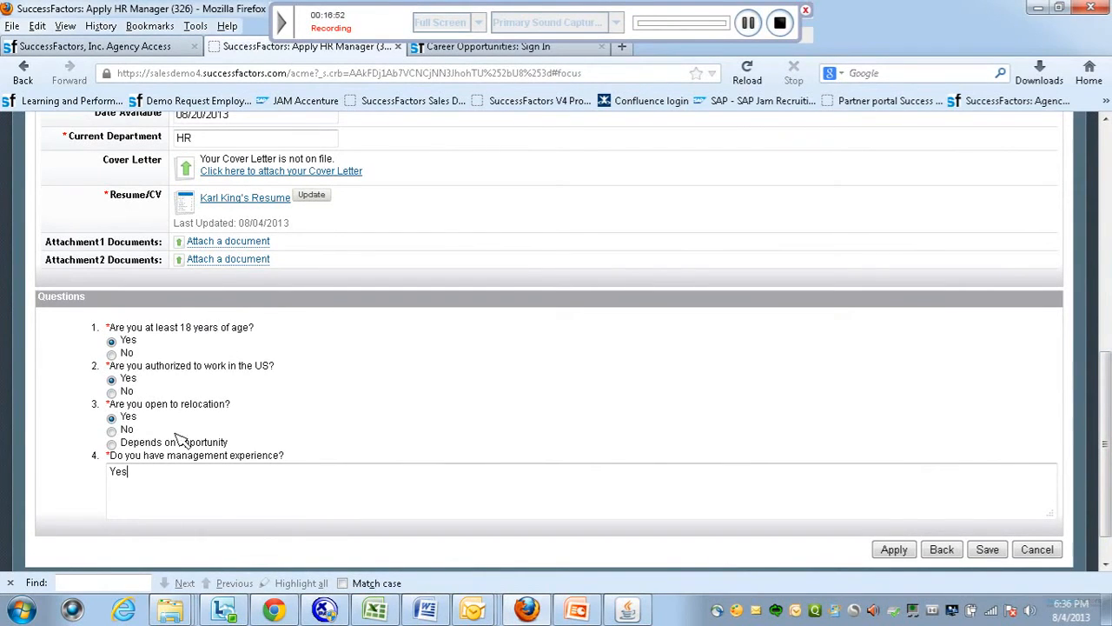
click(894, 550)
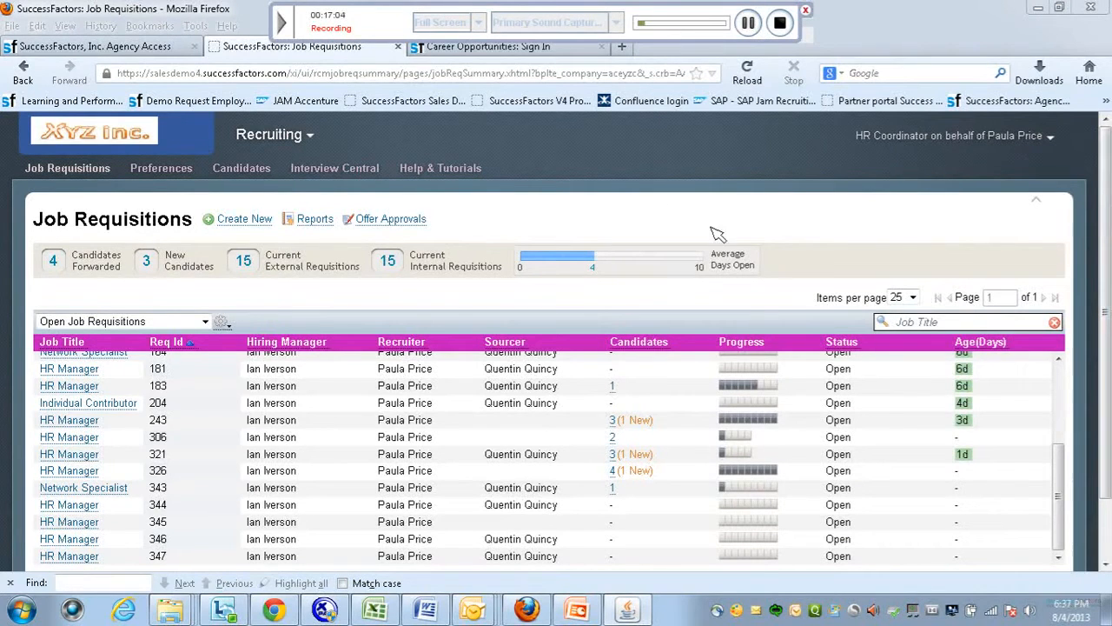
Open req 326's talent pipeline and review its Auto Disqualified candidate.
drag(1107, 312, 1106, 348)
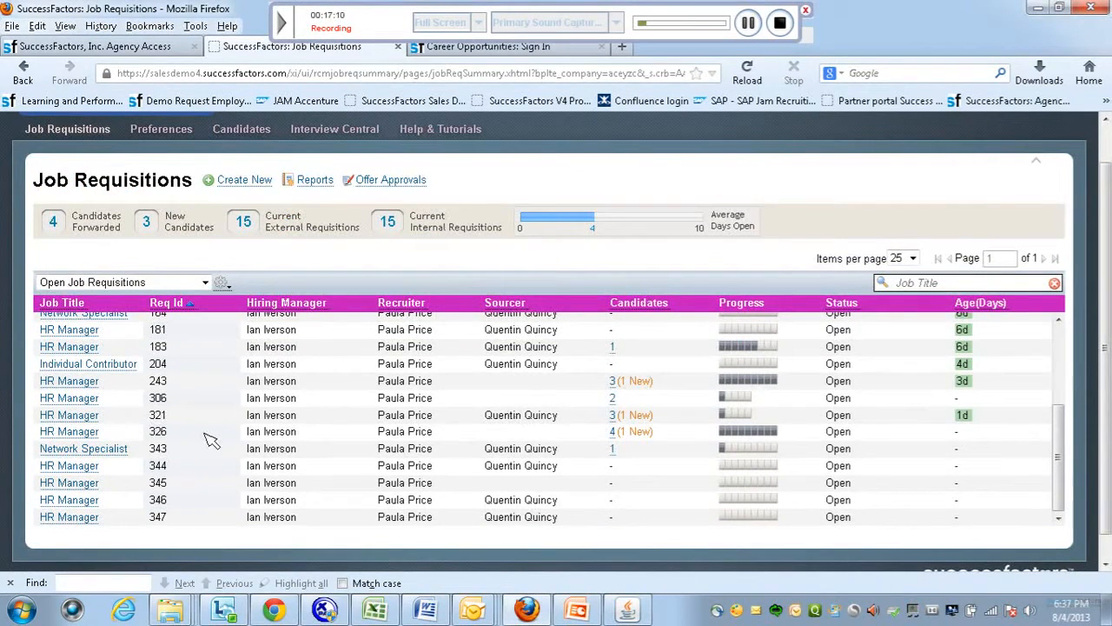
click(612, 432)
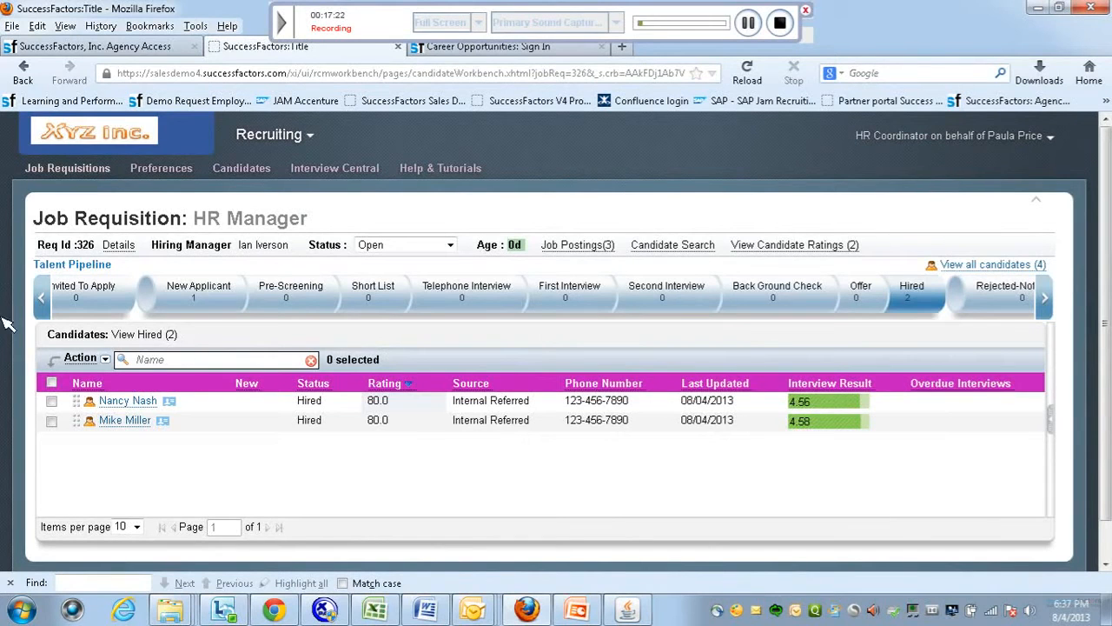
click(44, 298)
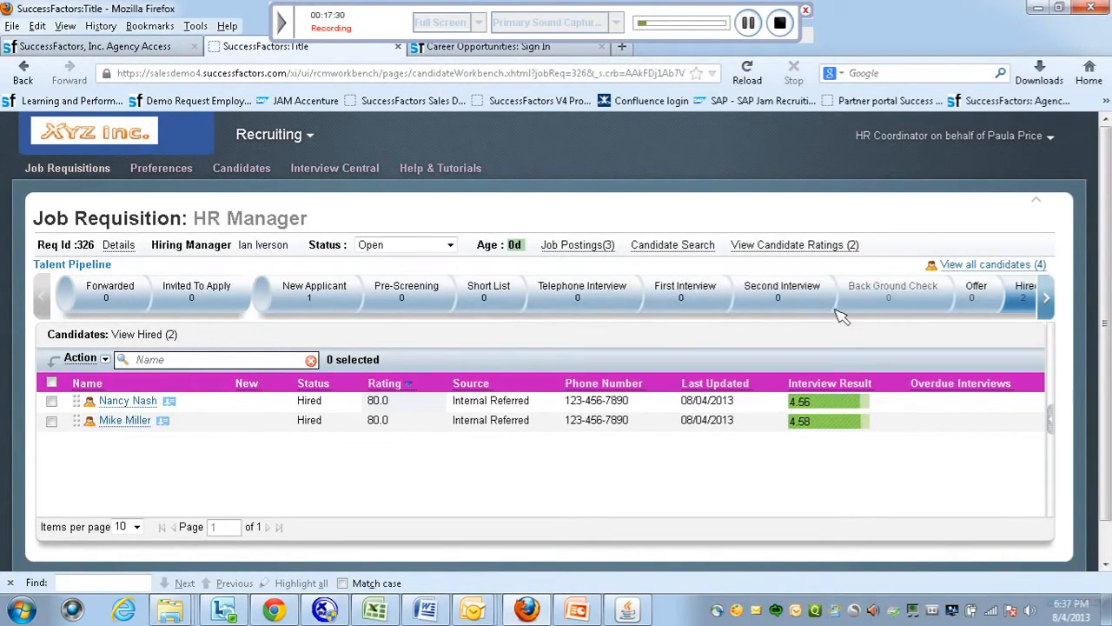
click(1046, 297)
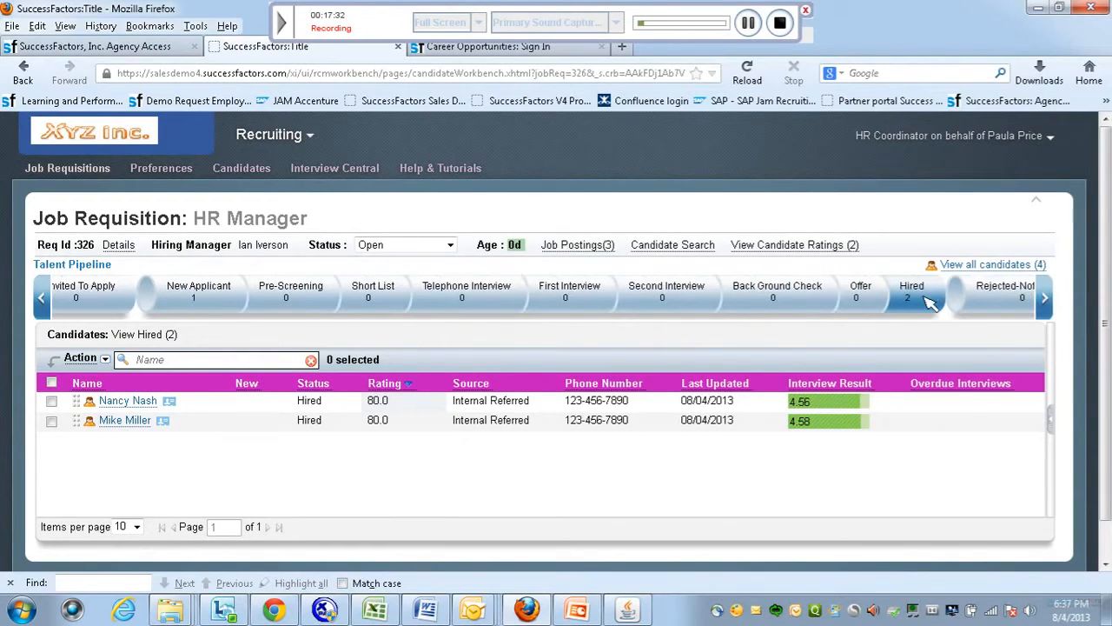
click(1046, 299)
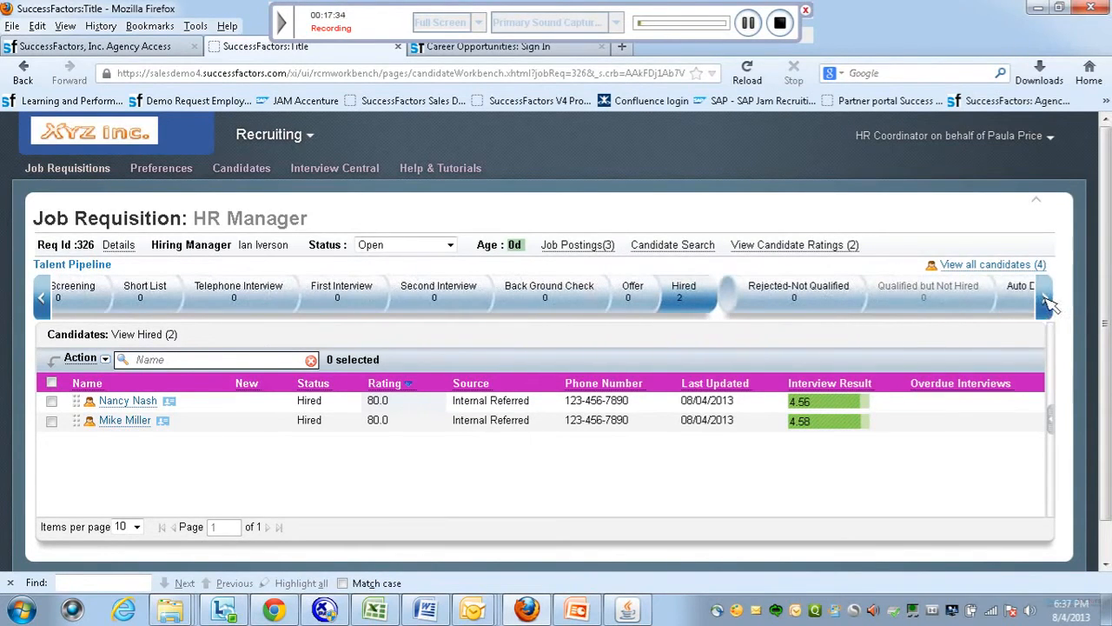
click(1047, 300)
click(1046, 300)
click(1046, 300)
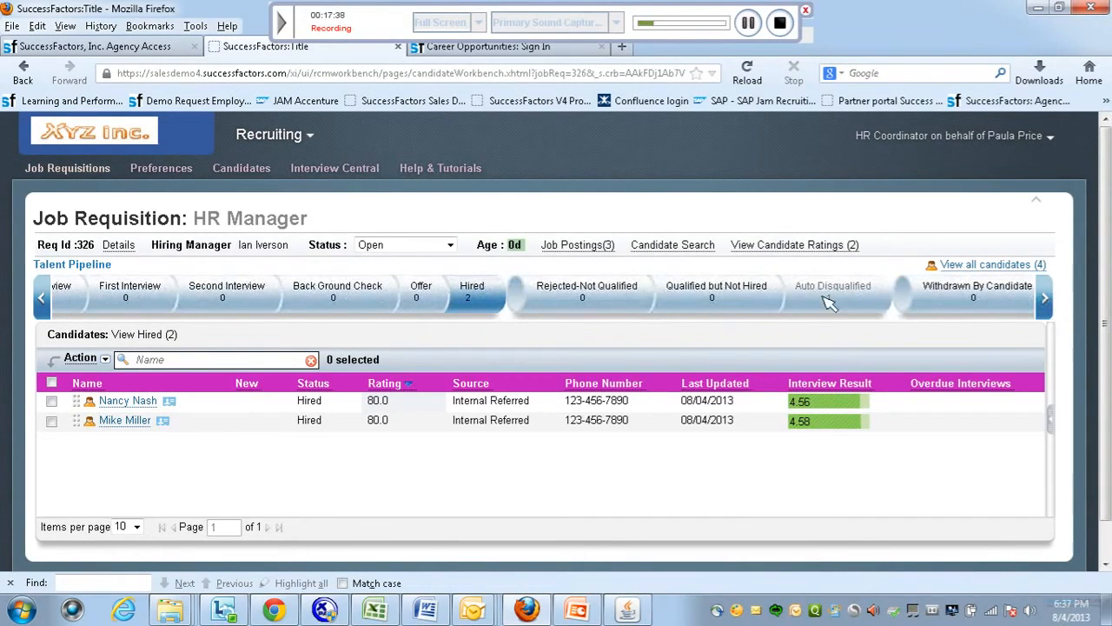
click(832, 300)
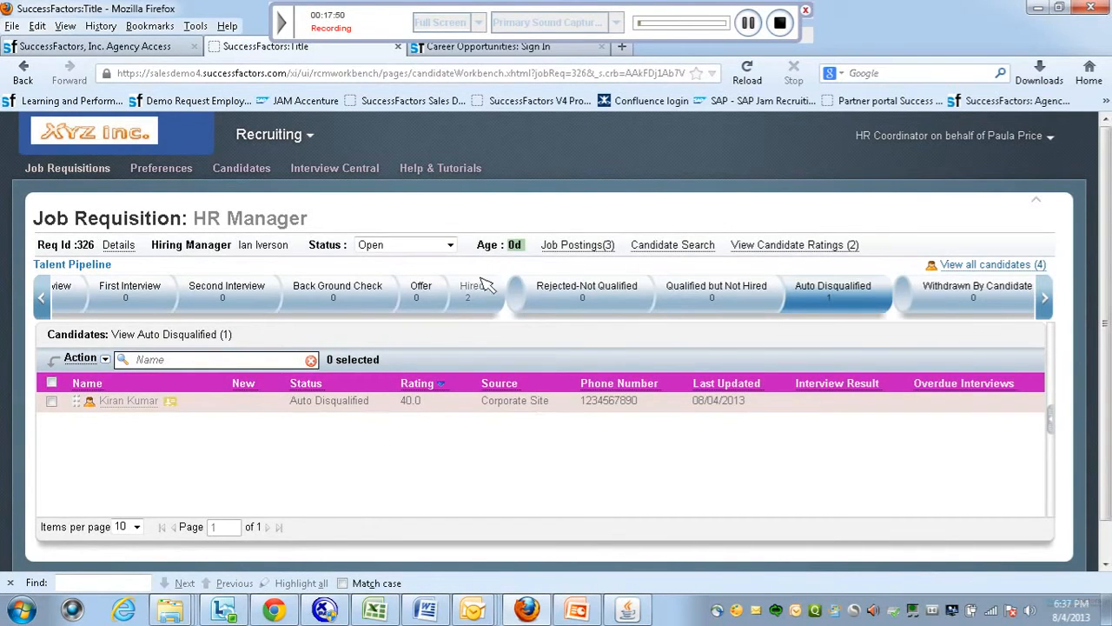
Show the two Hired candidates, rated 80.0 with interview results 4.56 and 4.58.
click(481, 300)
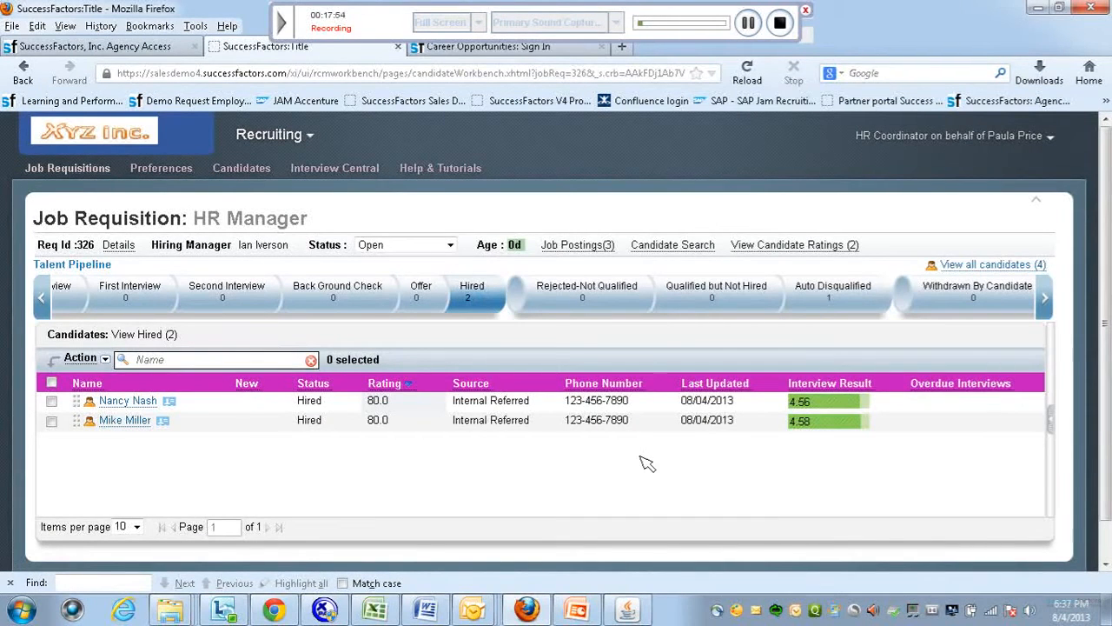
mouse_move(827, 406)
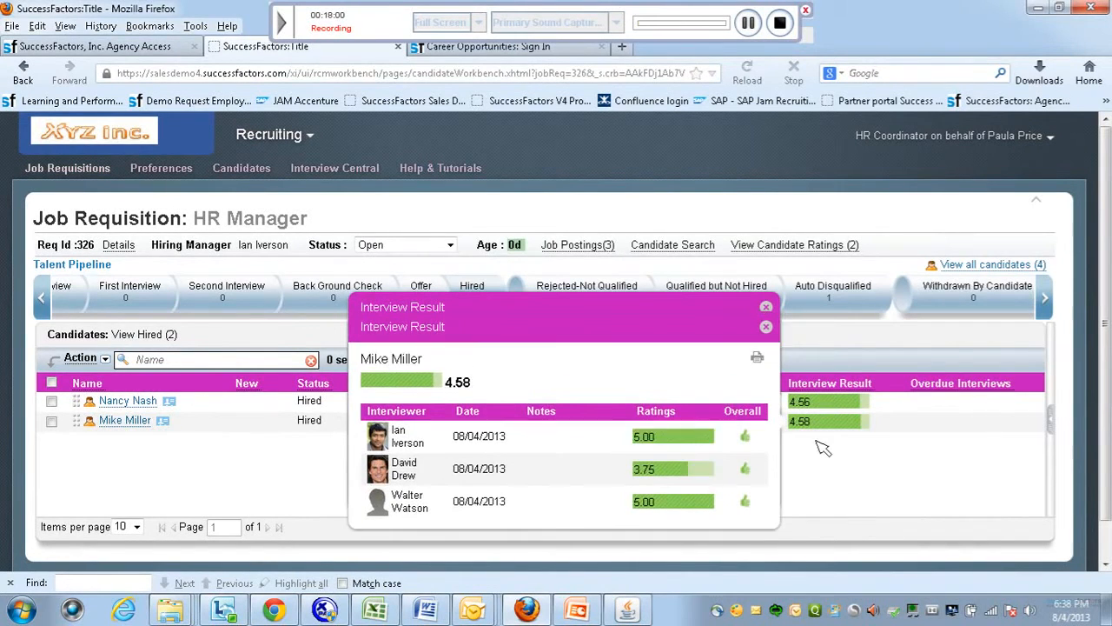
mouse_move(49, 303)
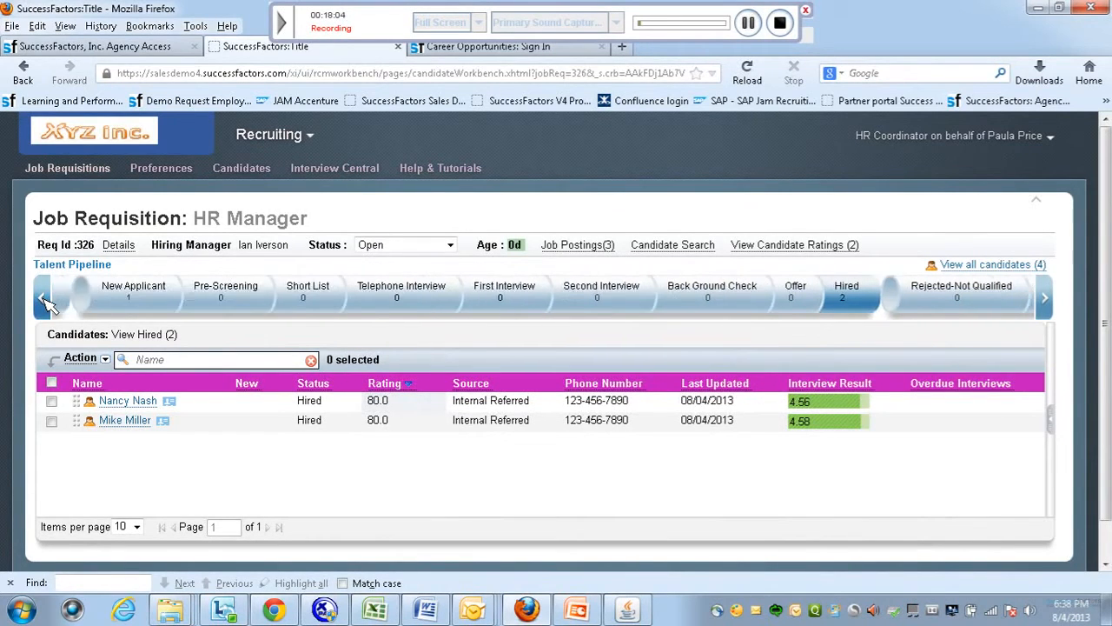
Open the New Applicant stage's candidate and review their HR Manager (326) application details.
click(174, 296)
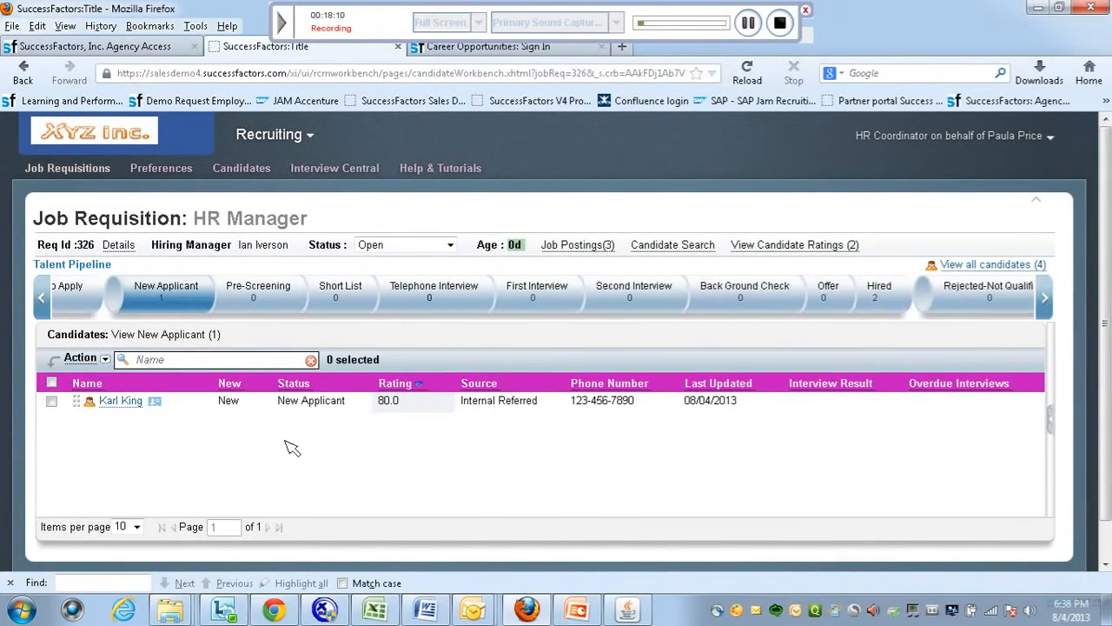
click(52, 402)
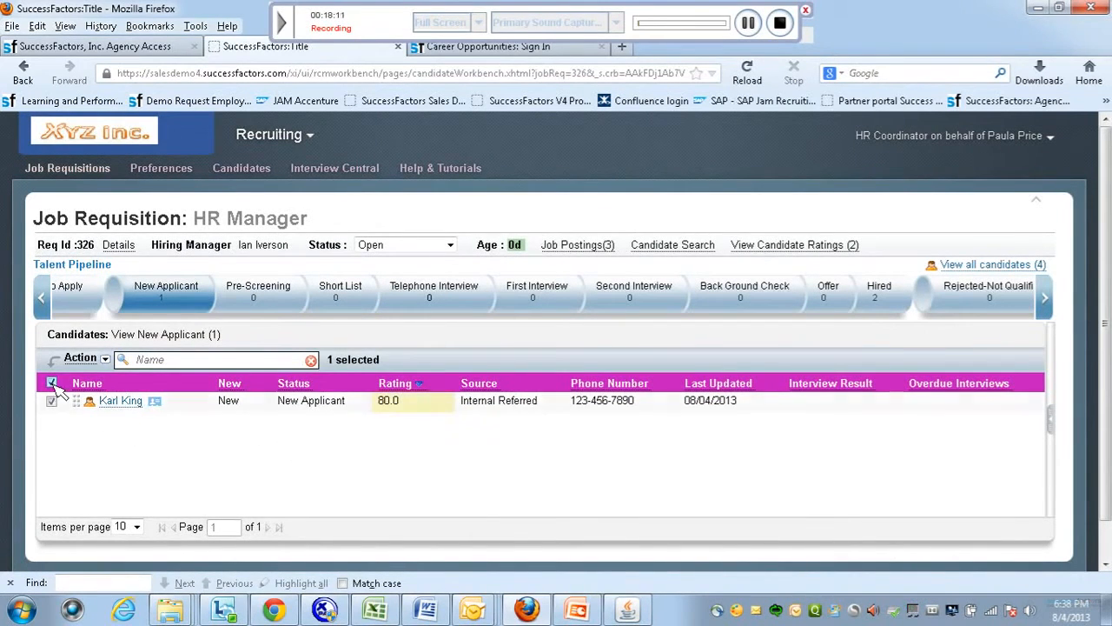
click(119, 401)
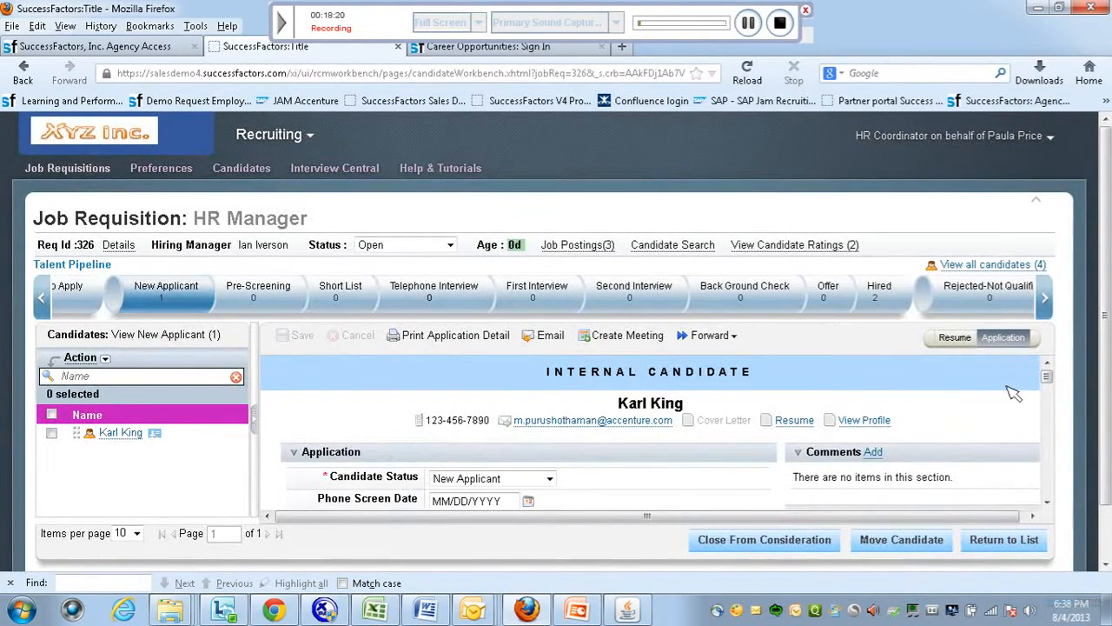
mouse_move(1047, 376)
mouse_down()
mouse_move(1052, 504)
mouse_move(1047, 392)
mouse_up()
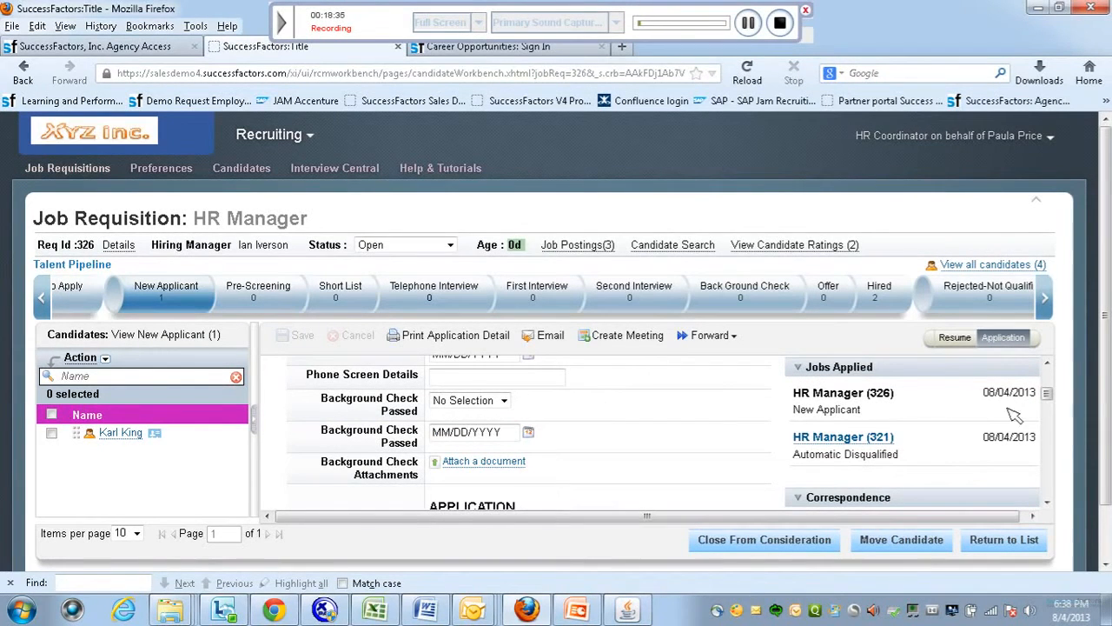
drag(1048, 393, 1048, 368)
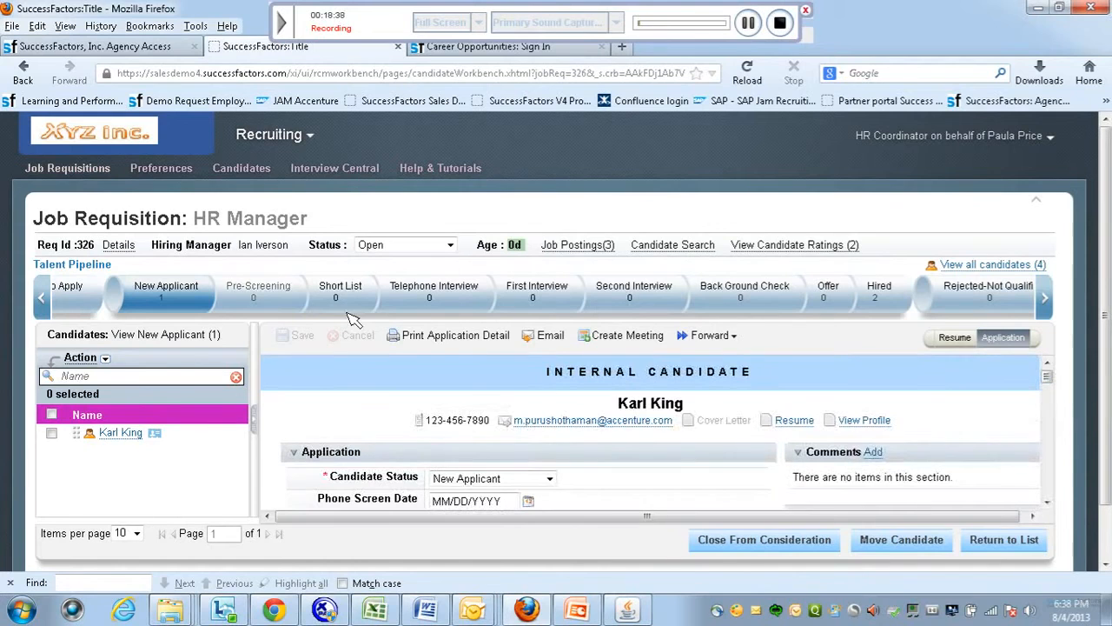
Advance the selected new applicant to Pre-Screening and view that stage's one candidate.
click(83, 357)
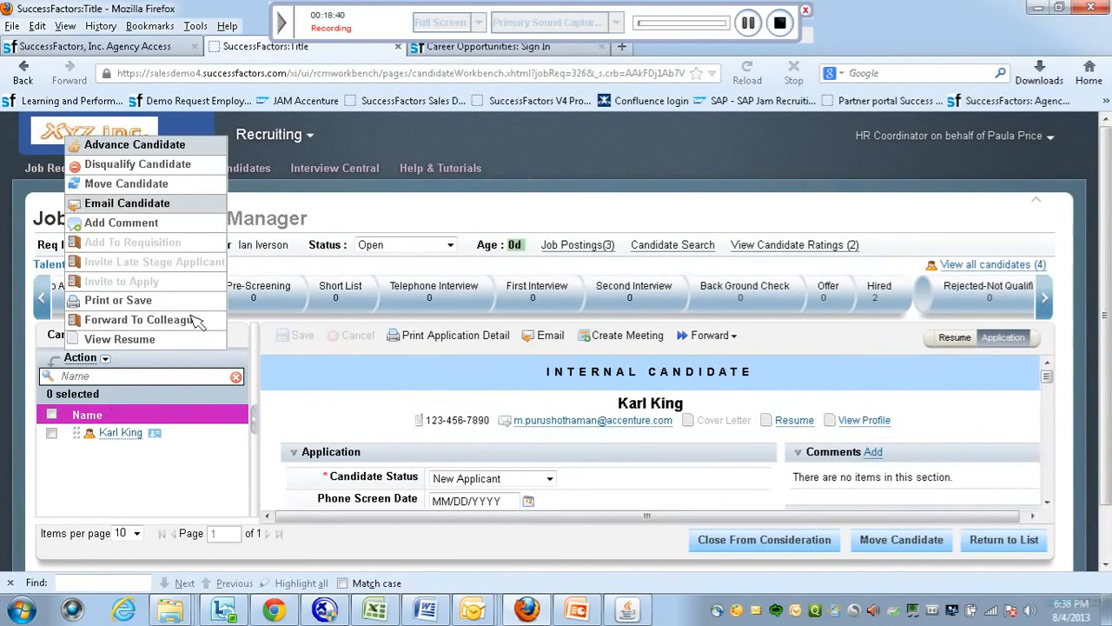
click(148, 147)
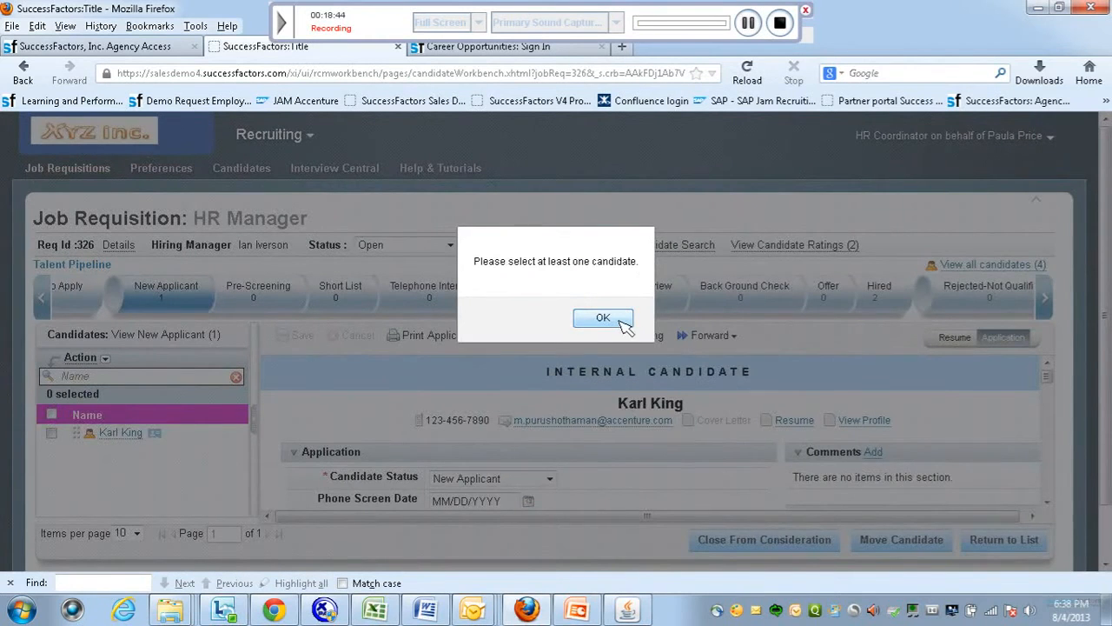
click(603, 318)
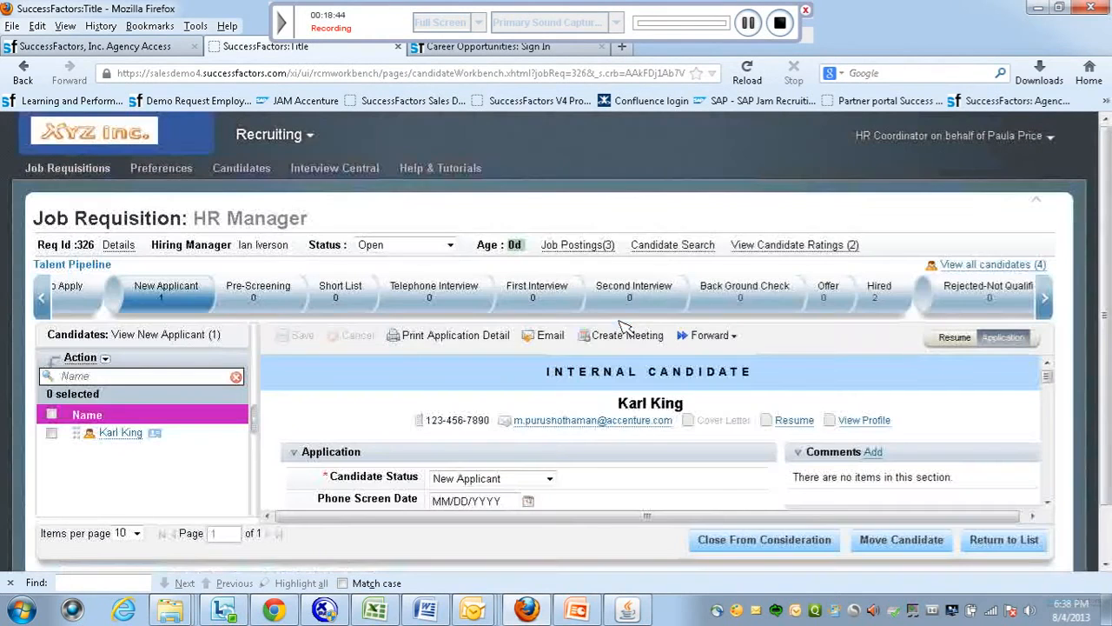
click(51, 414)
click(104, 358)
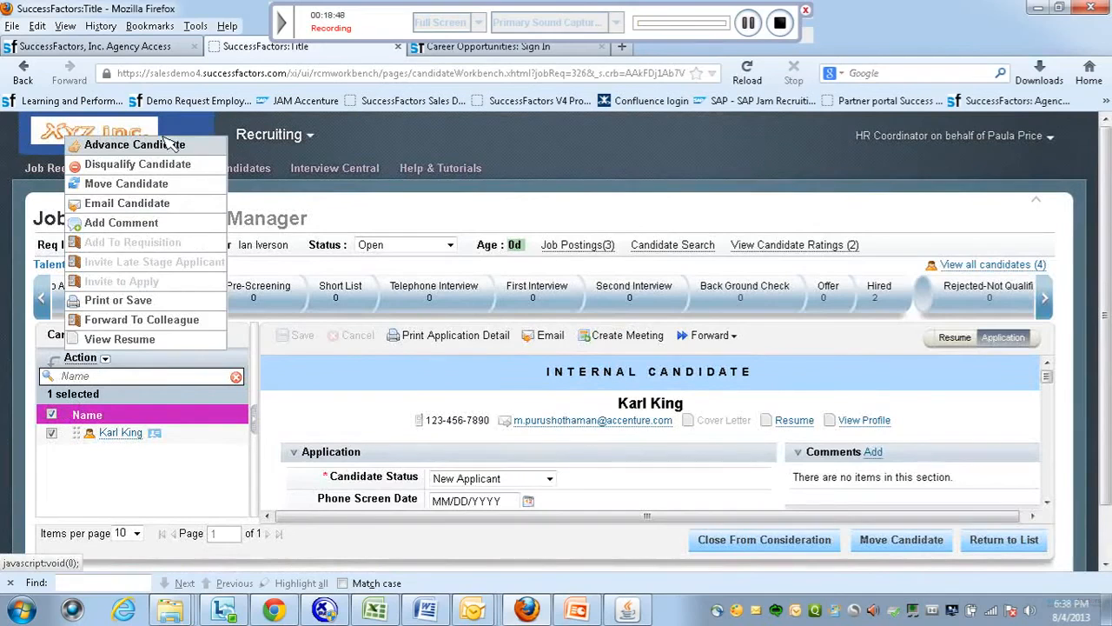
click(168, 144)
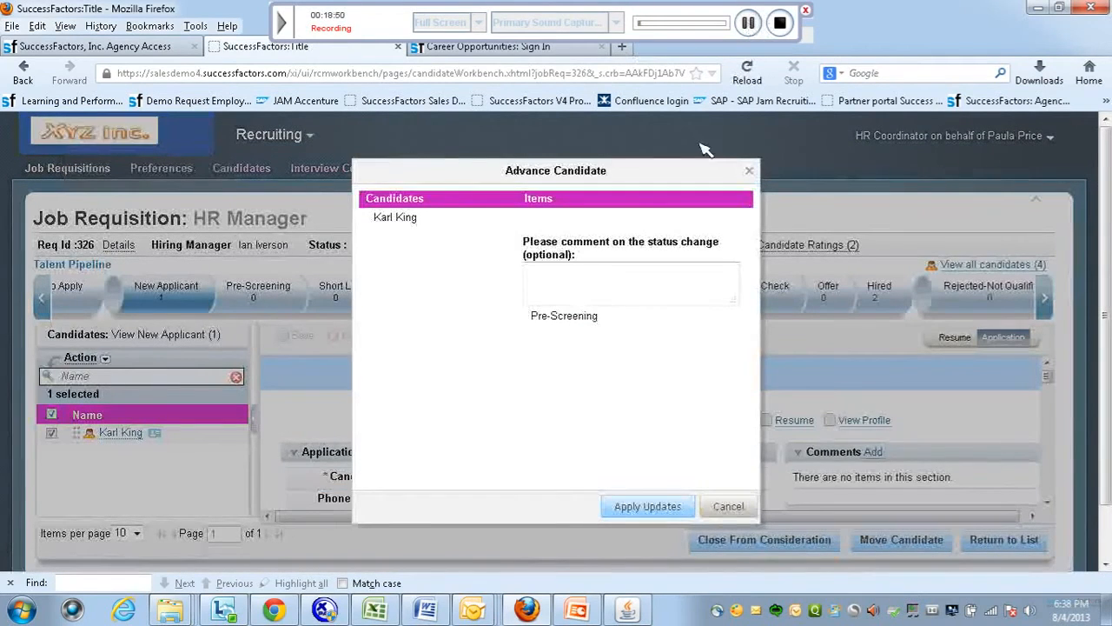
click(652, 507)
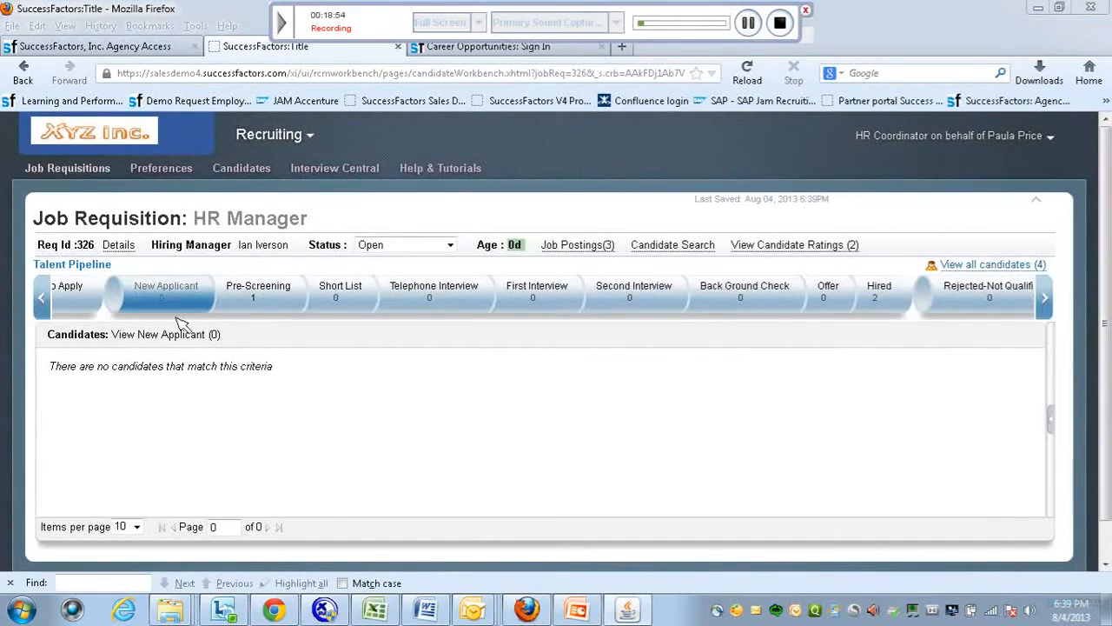
click(261, 302)
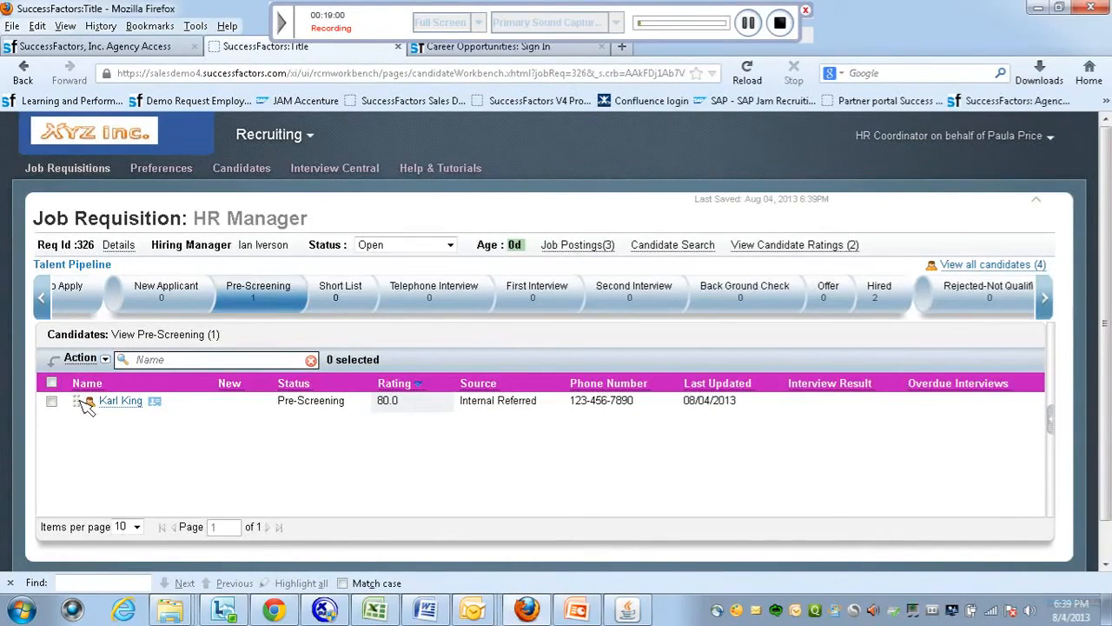
Move the candidate into Short List and view that stage.
drag(83, 407, 337, 293)
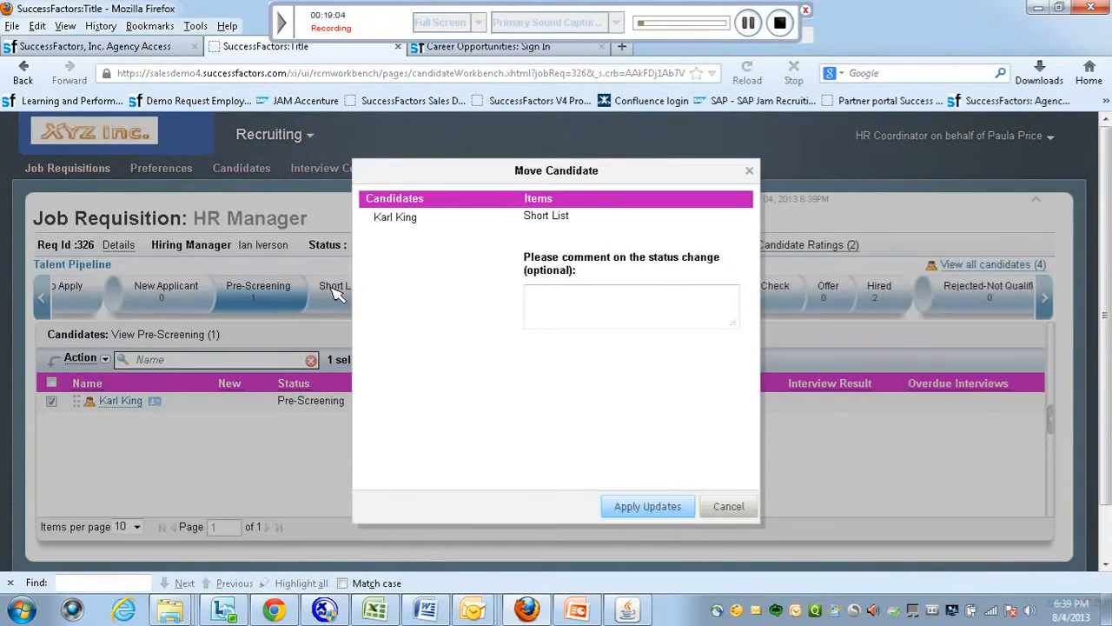
click(663, 509)
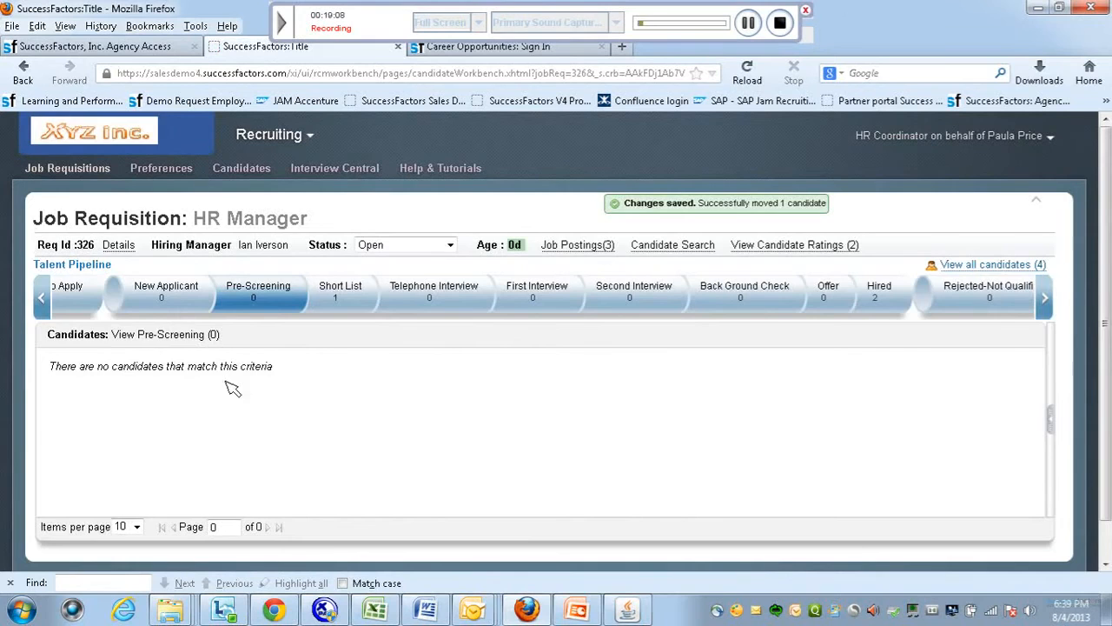
click(357, 295)
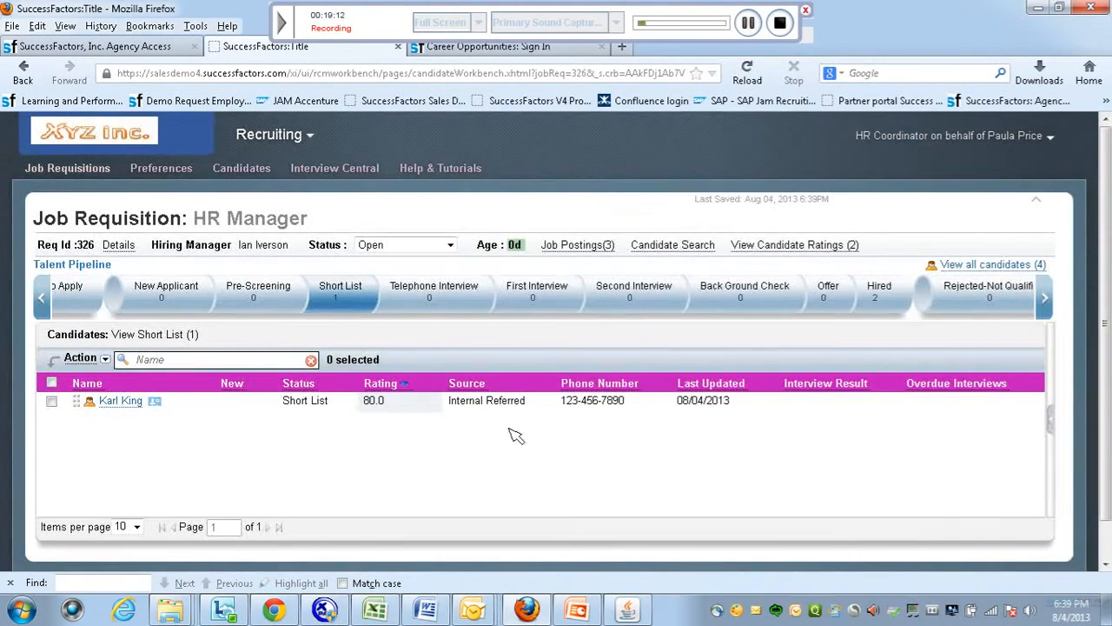
Move the candidate from Short List to Telephone Interview and view that stage.
drag(84, 406, 422, 300)
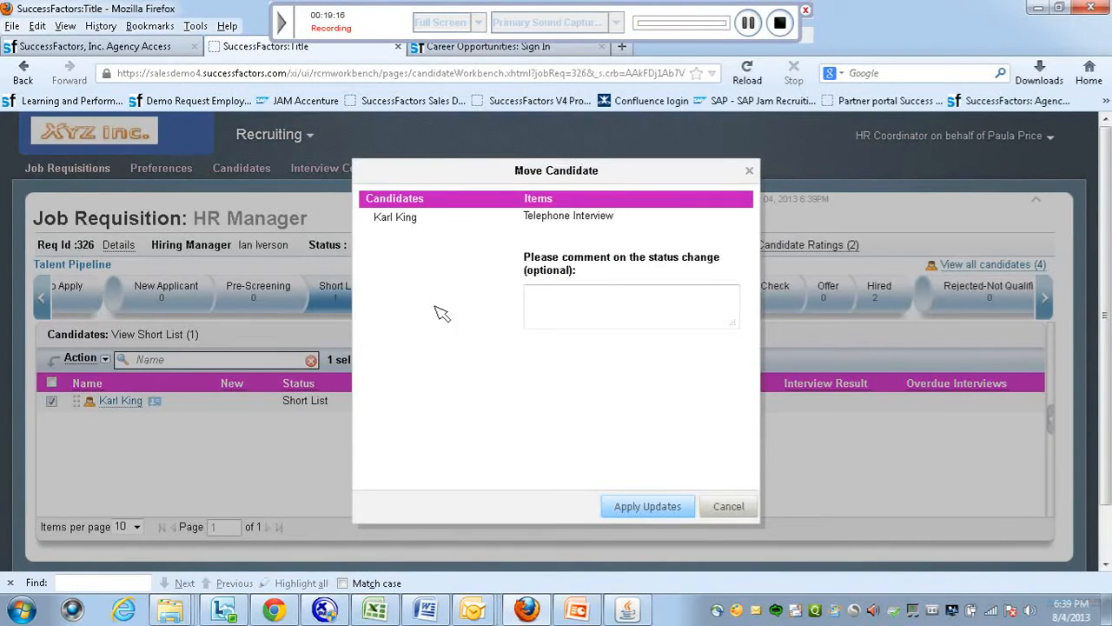
click(619, 507)
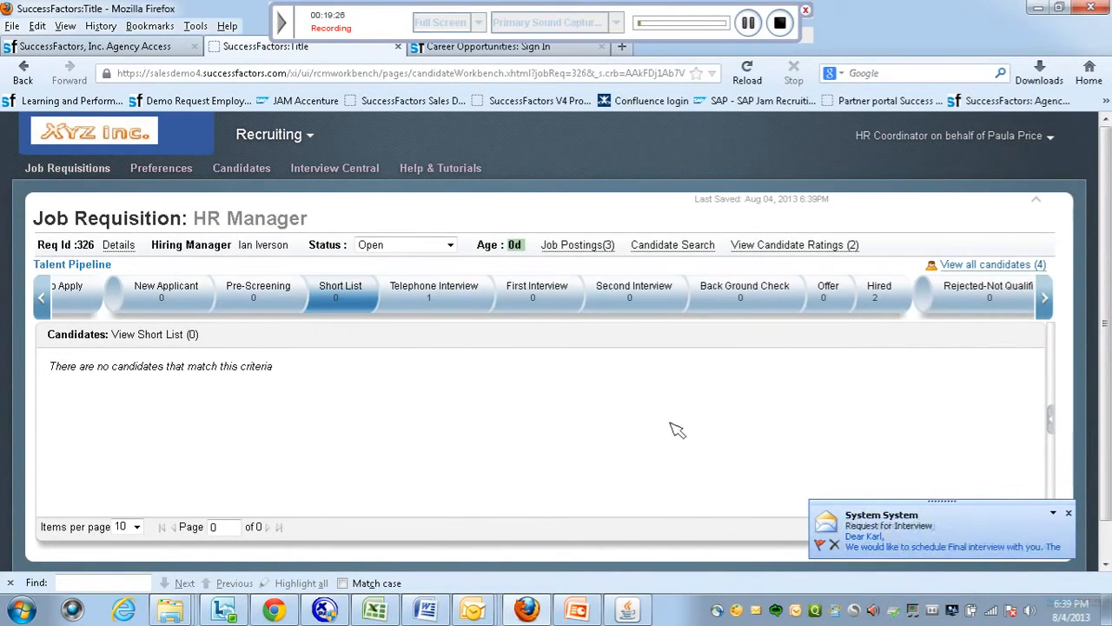
click(436, 295)
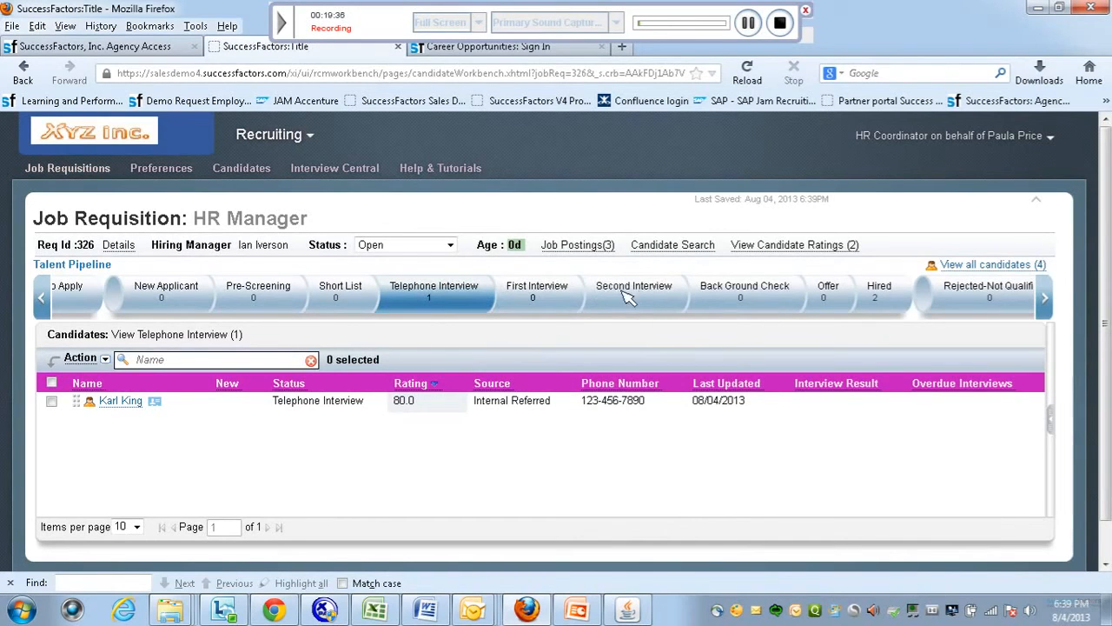
Add the hiring manager as interviewer on 08/04/2013 and email the invitation with the resume attached.
click(120, 405)
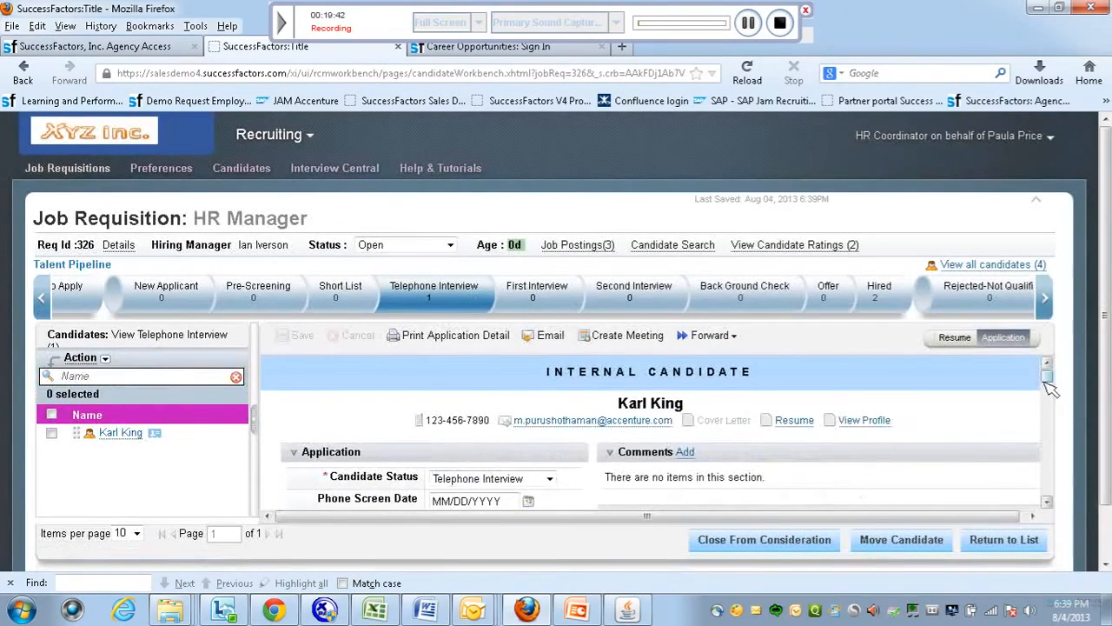
scroll(1051, 386, down, 2)
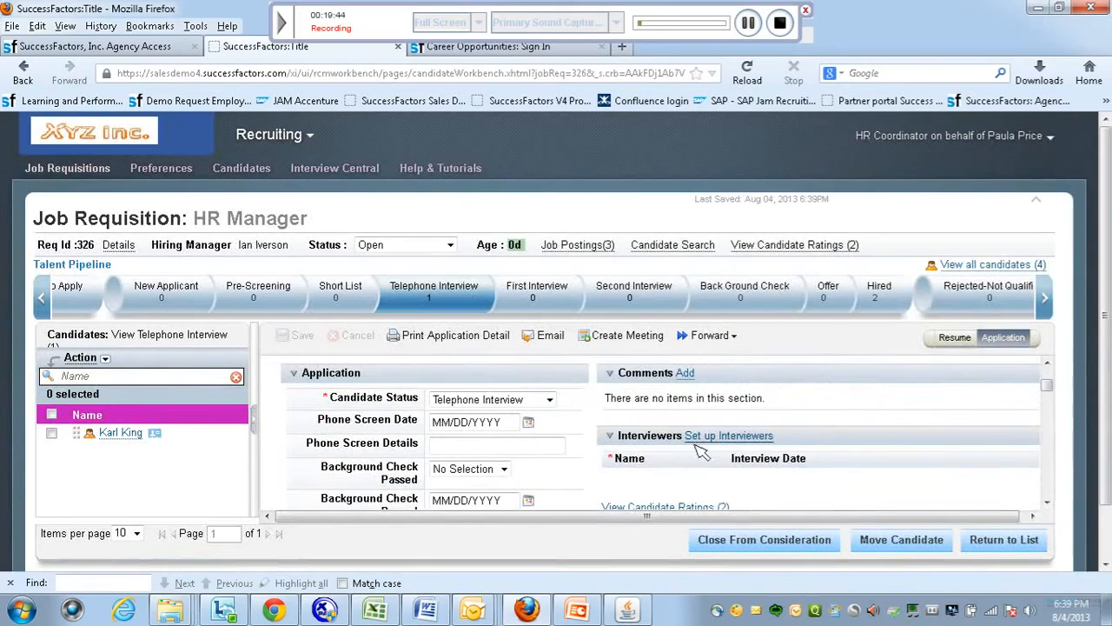
click(730, 437)
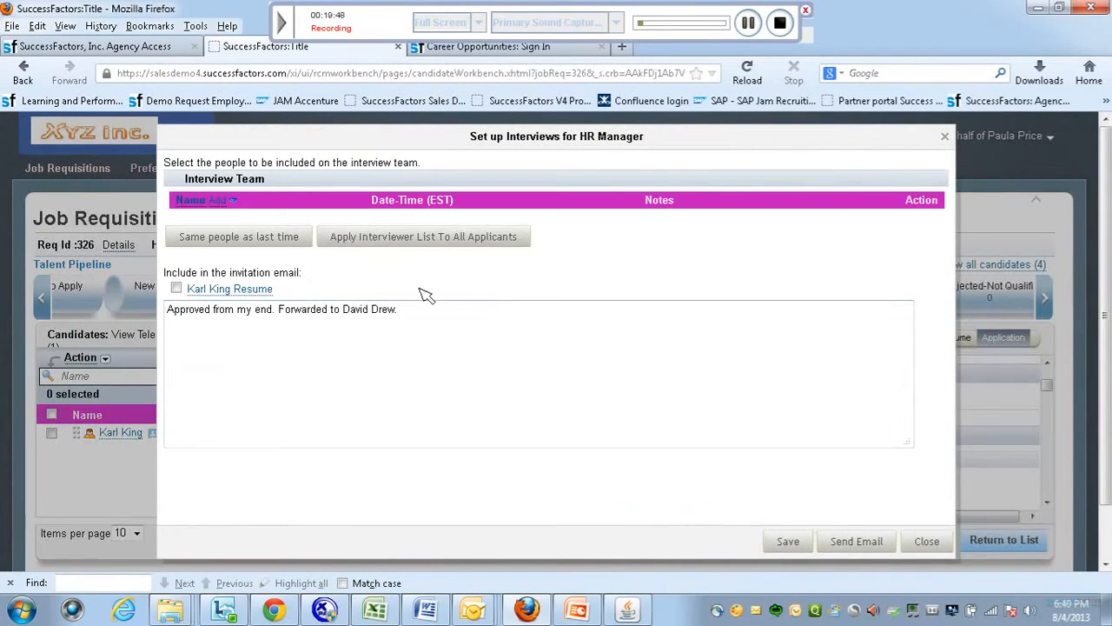
click(219, 202)
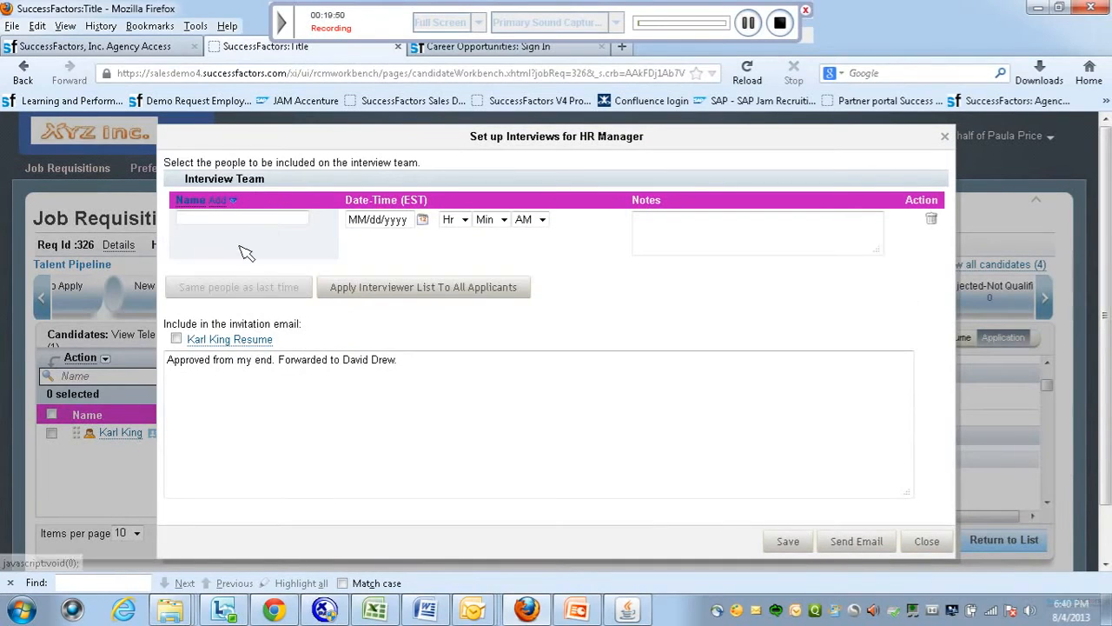
click(236, 219)
key(Caps_Lock)
text(Ian)
click(230, 245)
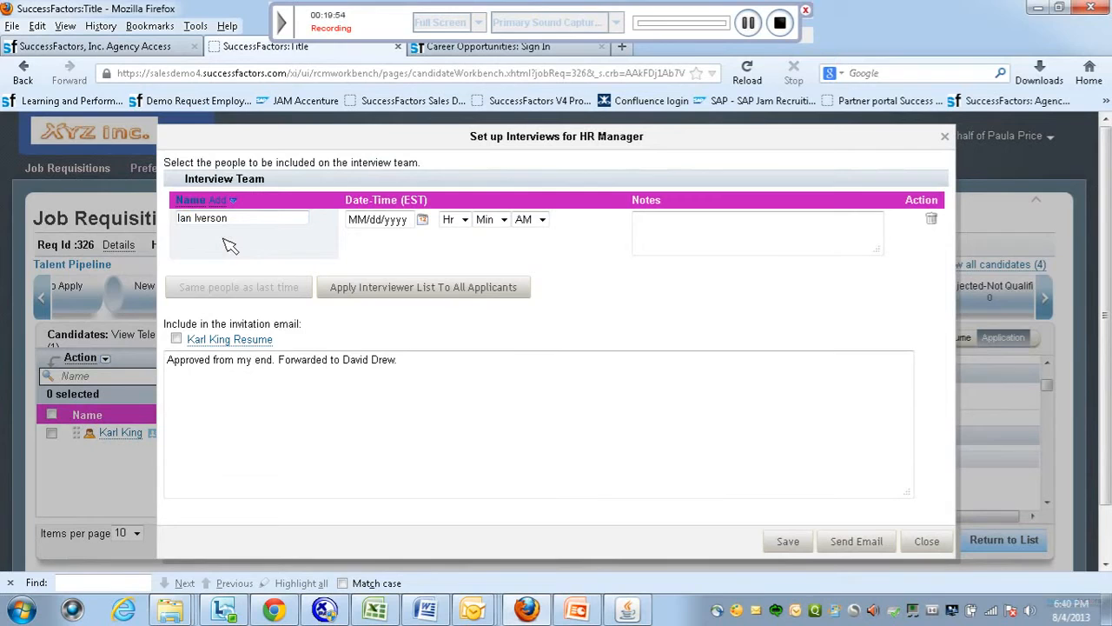
click(422, 219)
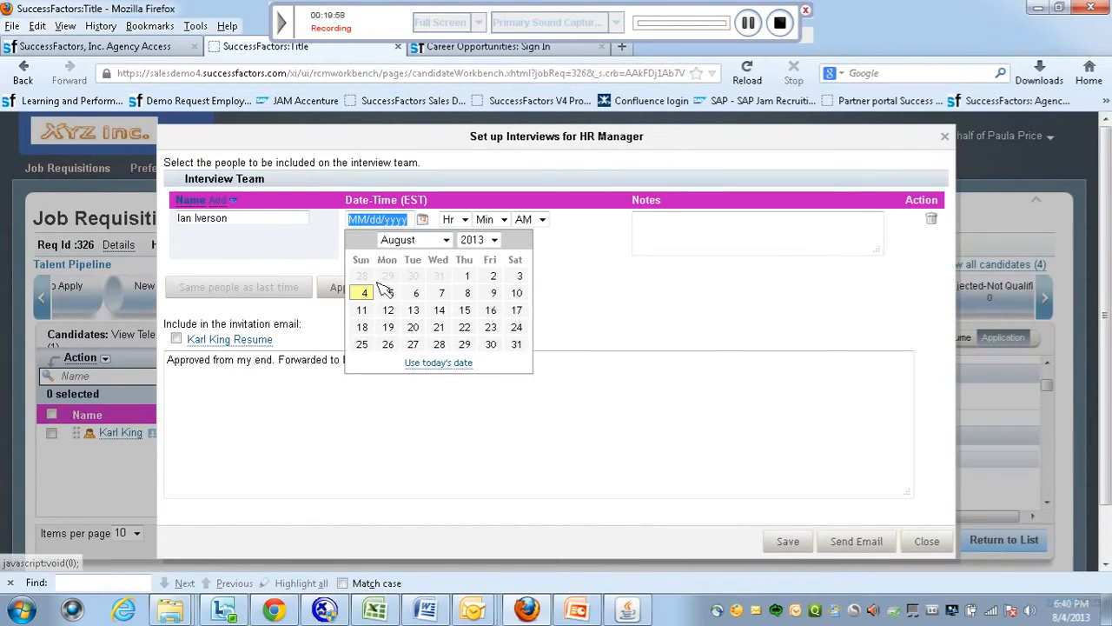
click(366, 294)
click(176, 339)
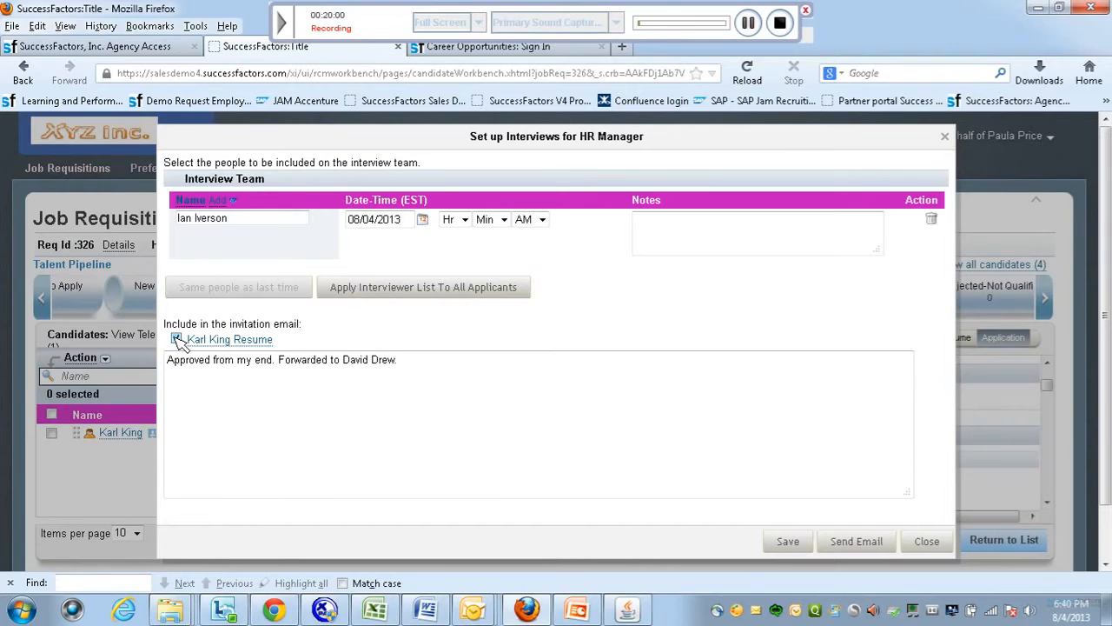
click(845, 544)
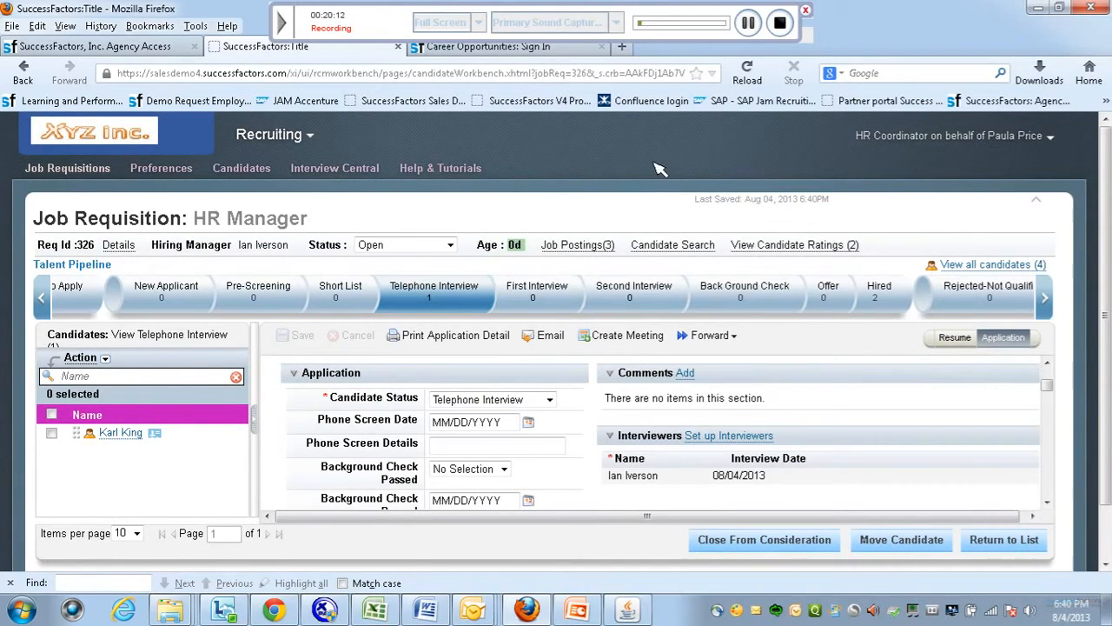
Check the interview invitation with the attached resume in Outlook, then return to the hiring manager's SuccessFactors home.
click(749, 23)
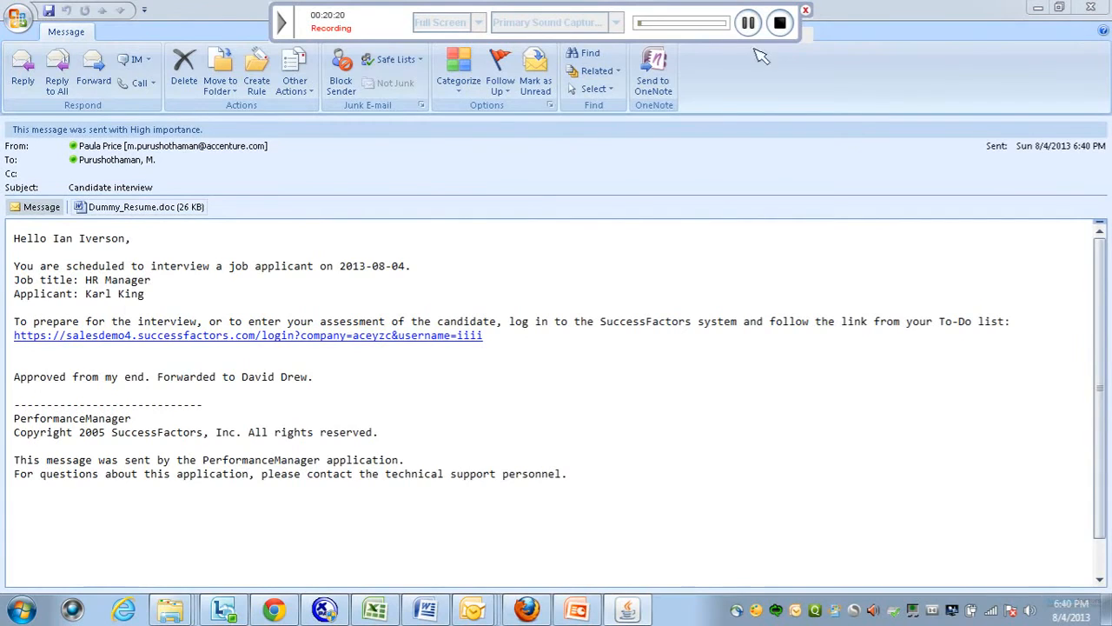
click(749, 24)
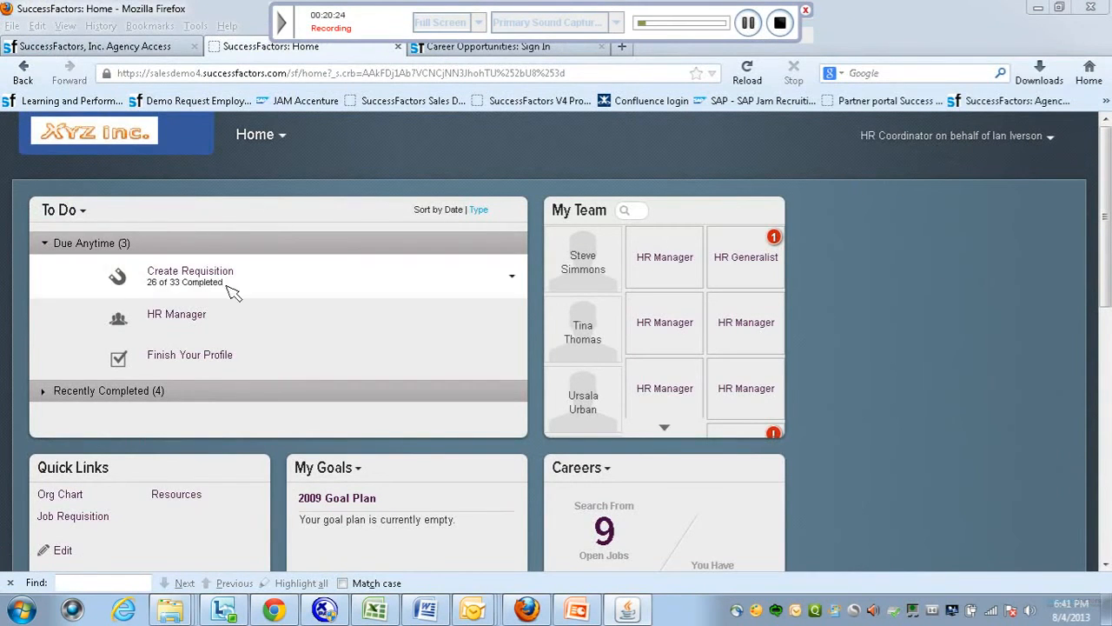
Rate the candidate 5 on Communication, Customer Focus, Customer Service and Job Knowledge, give a thumbs-up, and submit.
click(176, 316)
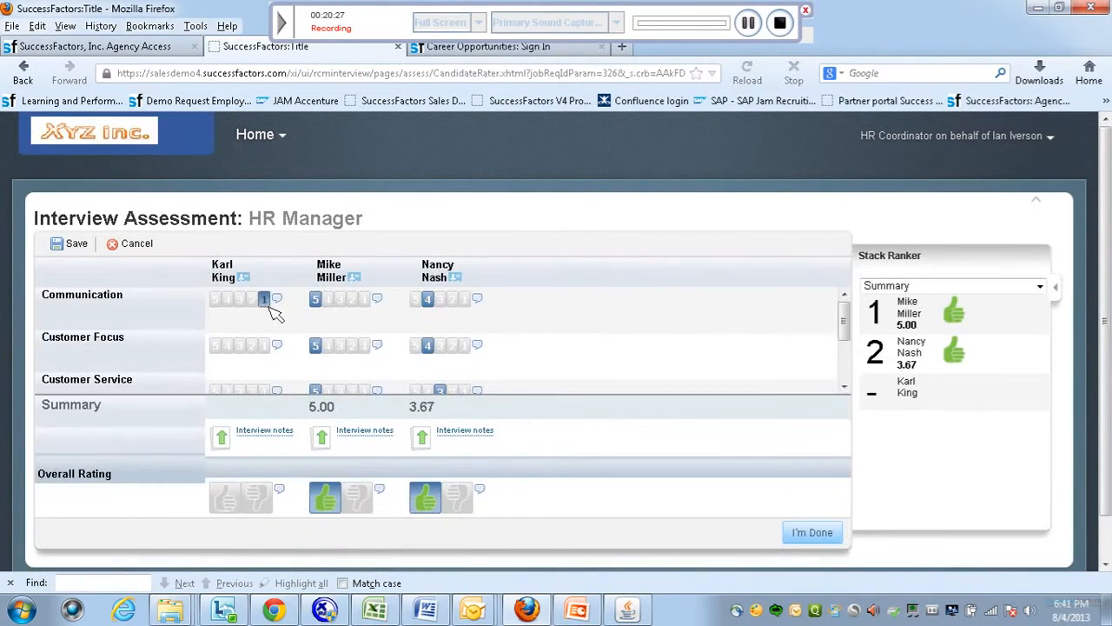
click(217, 299)
click(214, 346)
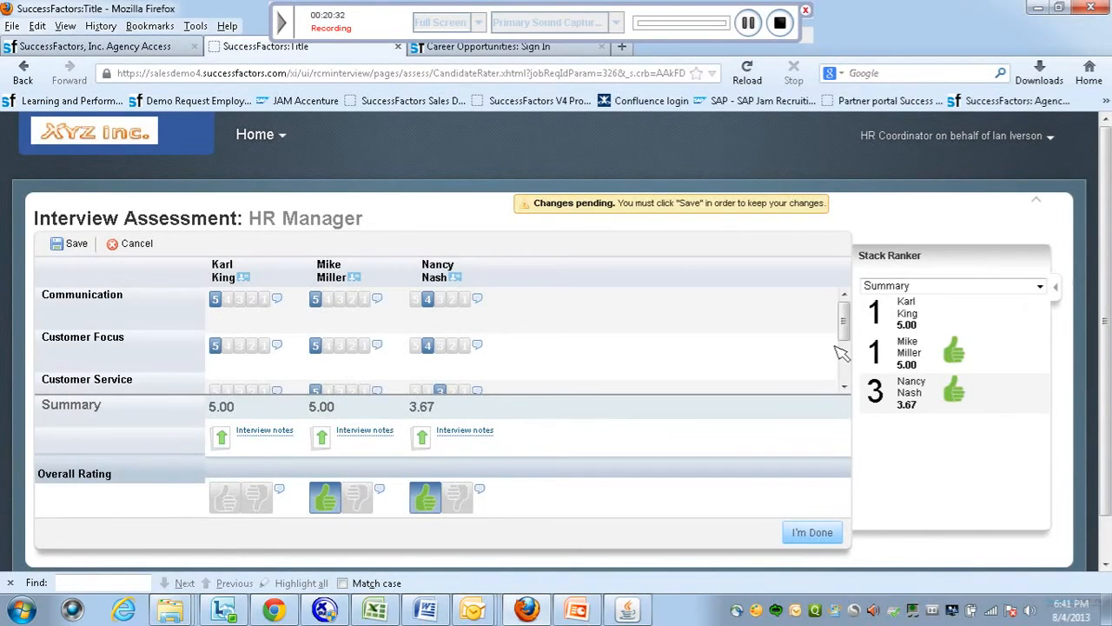
click(844, 385)
click(844, 385)
click(216, 314)
click(215, 360)
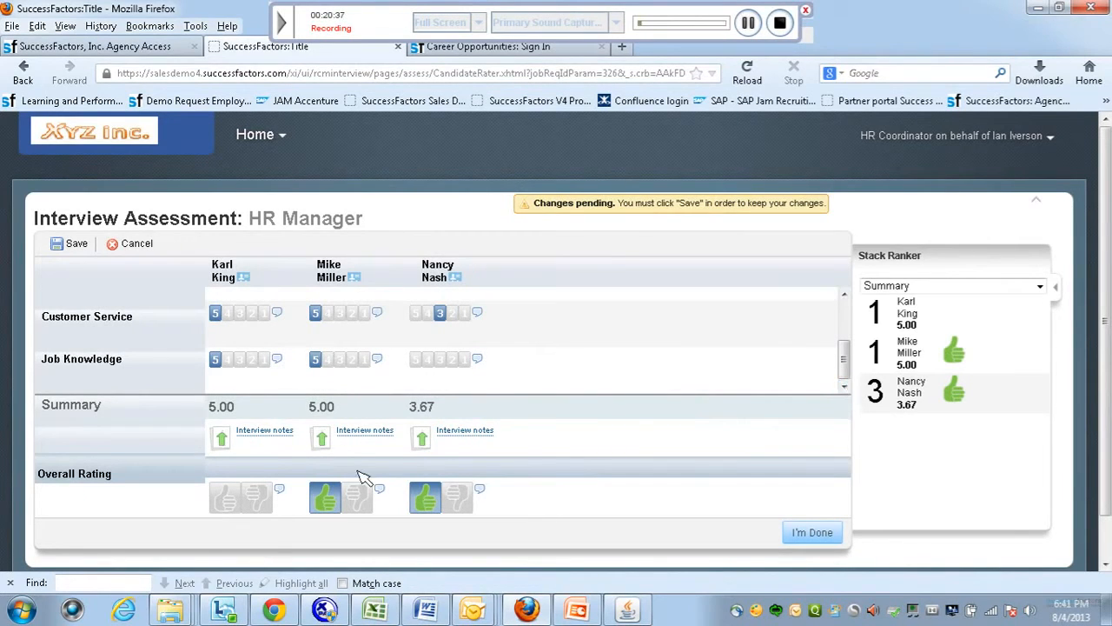
click(225, 498)
click(225, 501)
click(827, 537)
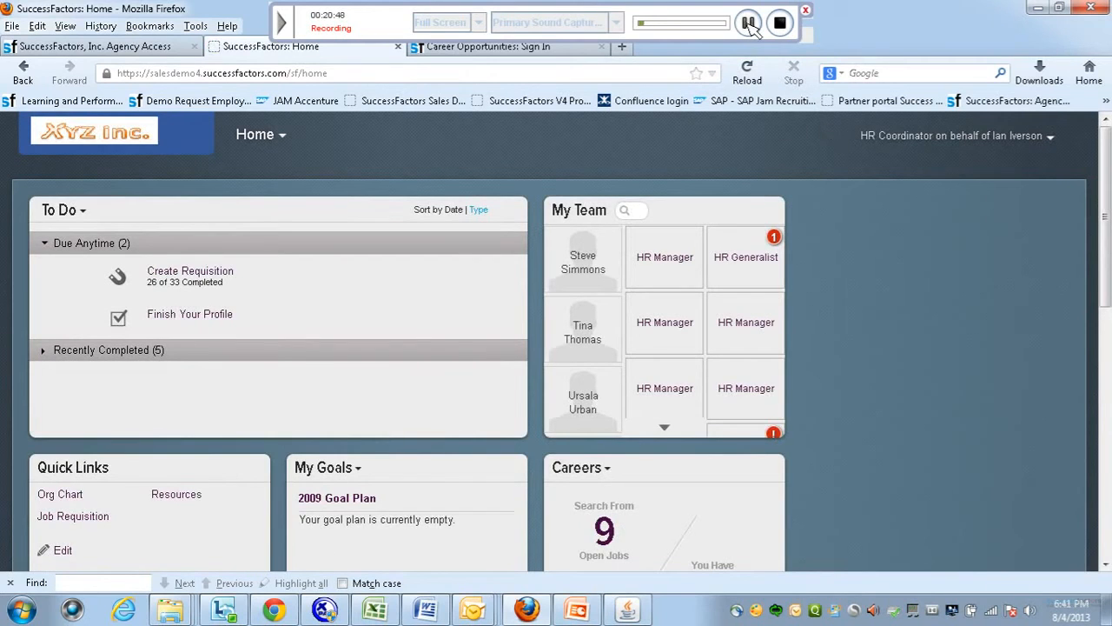
click(749, 24)
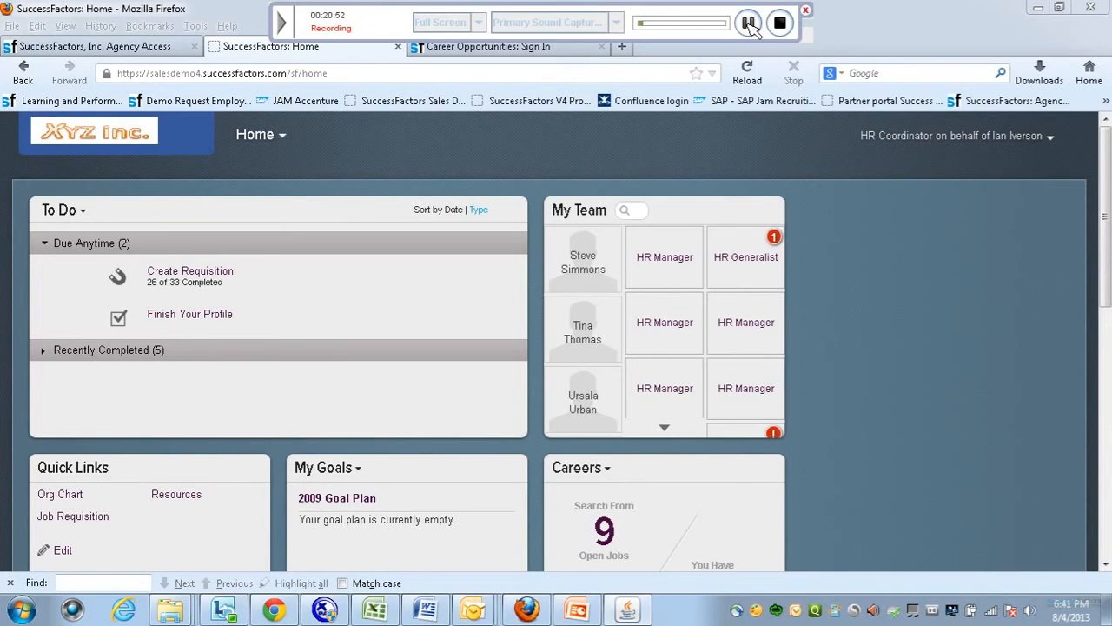
Review the candidate's 4.50 interview result breakdown in requisition 326's pipeline.
click(749, 23)
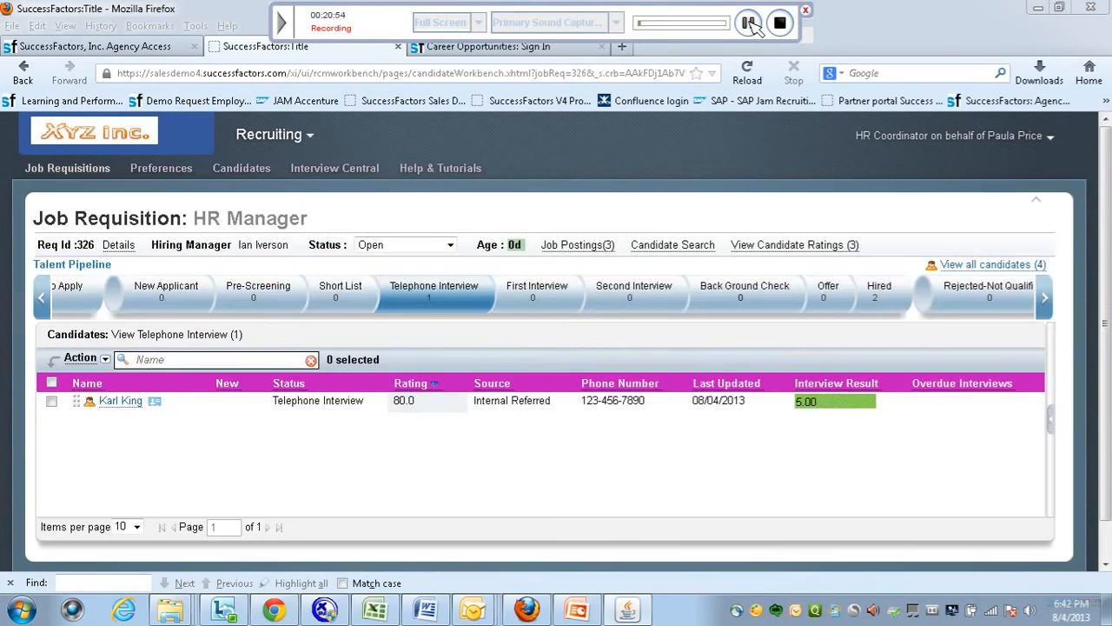
click(817, 401)
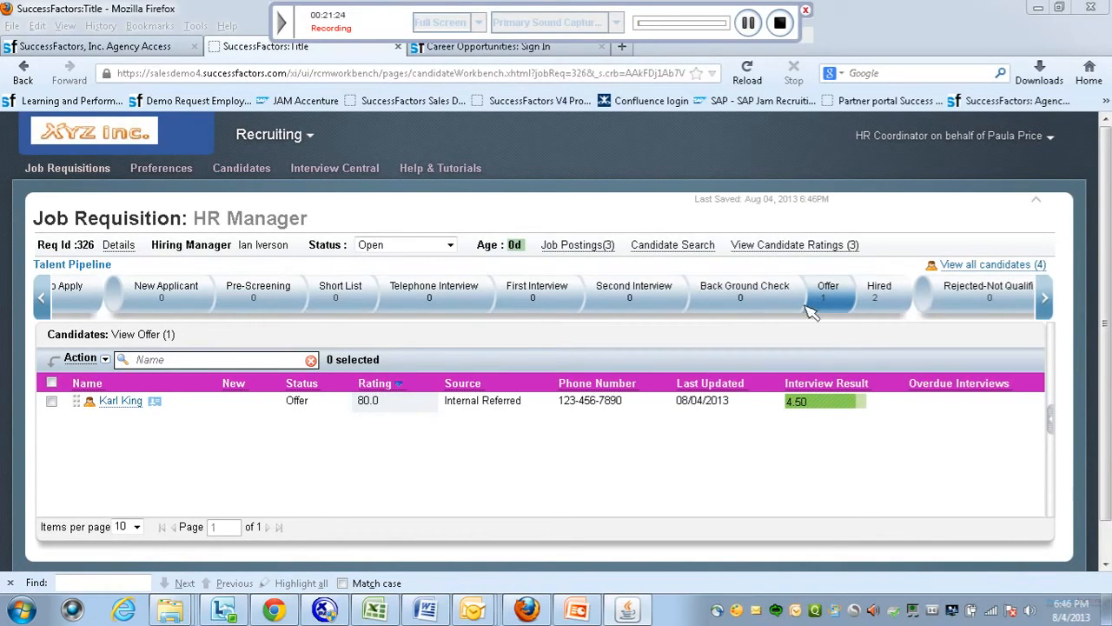
Check each interviewer's rating, then open the Offer-stage candidate's application and scroll to its stage history.
click(804, 401)
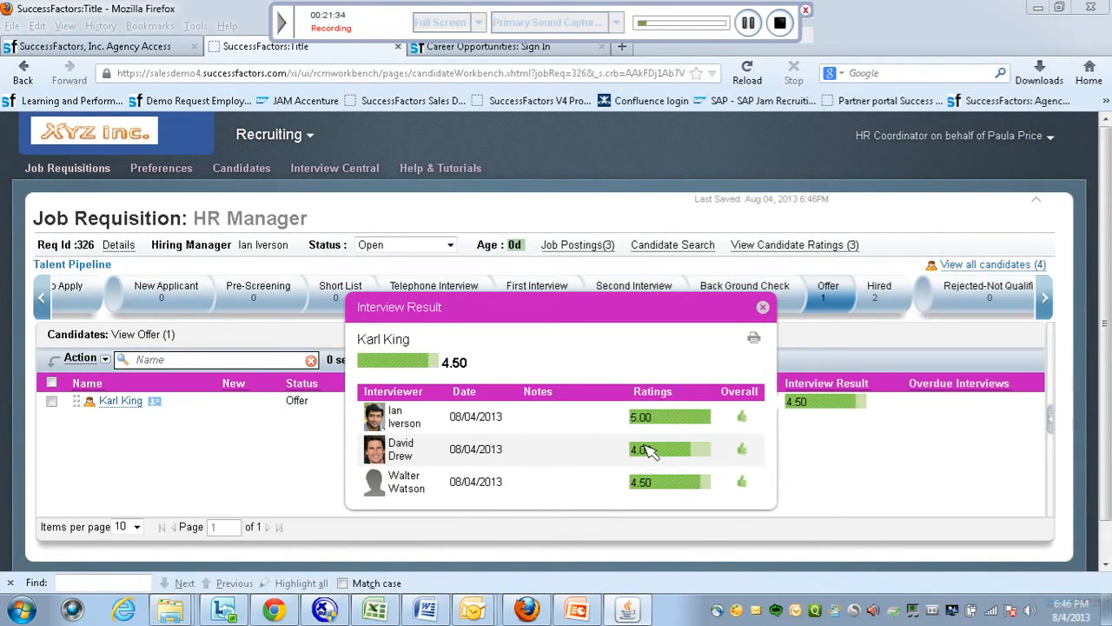
click(852, 459)
click(120, 400)
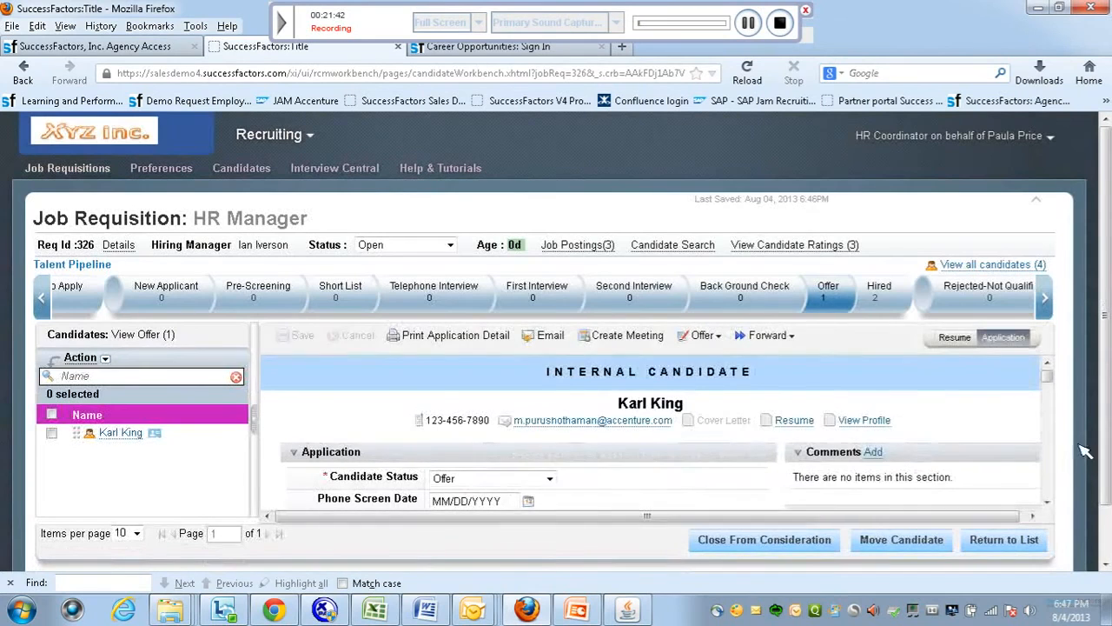
drag(1048, 379, 1058, 446)
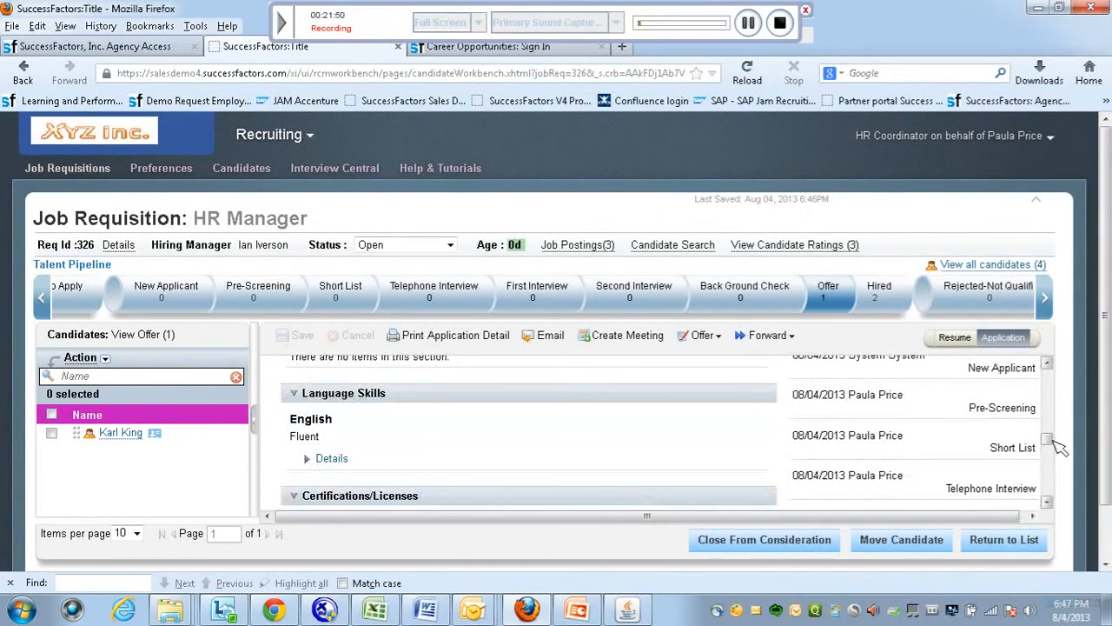
drag(1058, 446, 1060, 468)
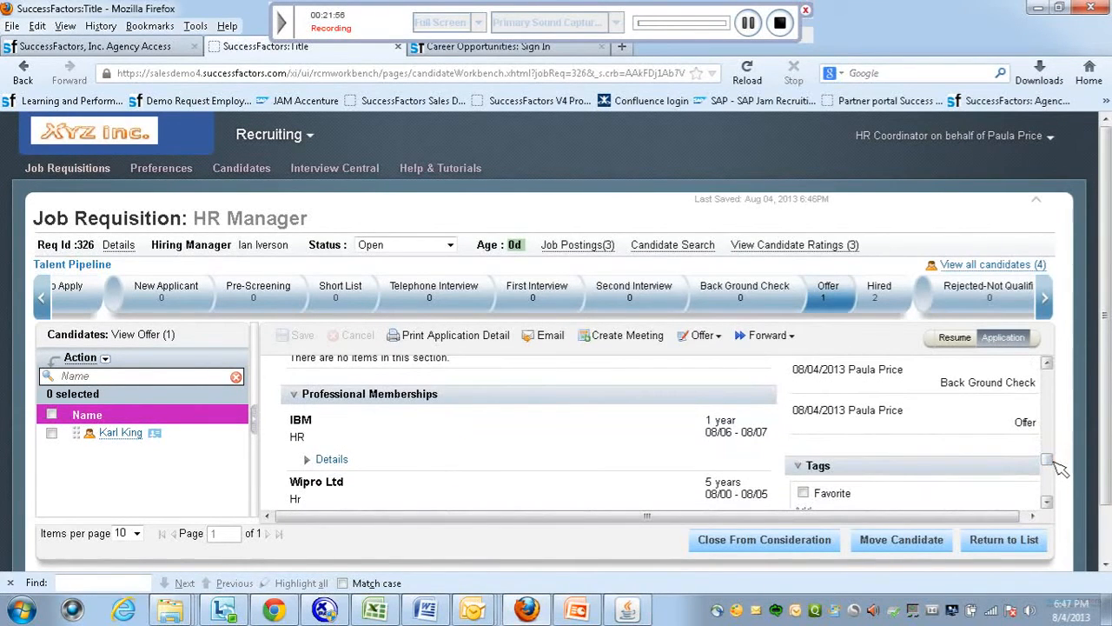
Start an offer approval for the candidate using the Offer Details template.
click(718, 339)
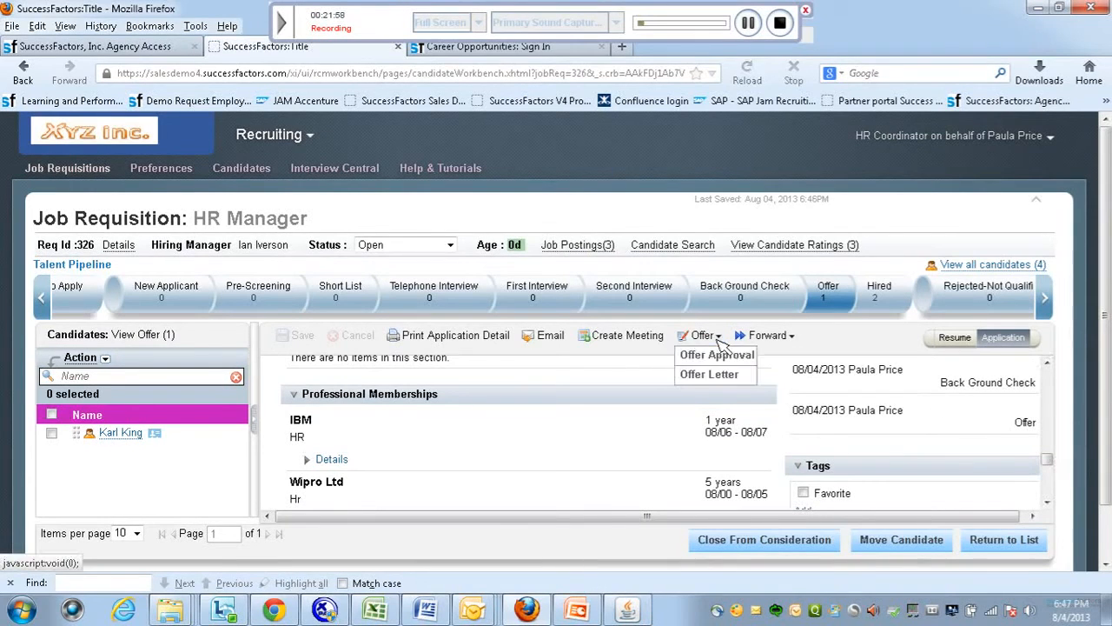
click(704, 356)
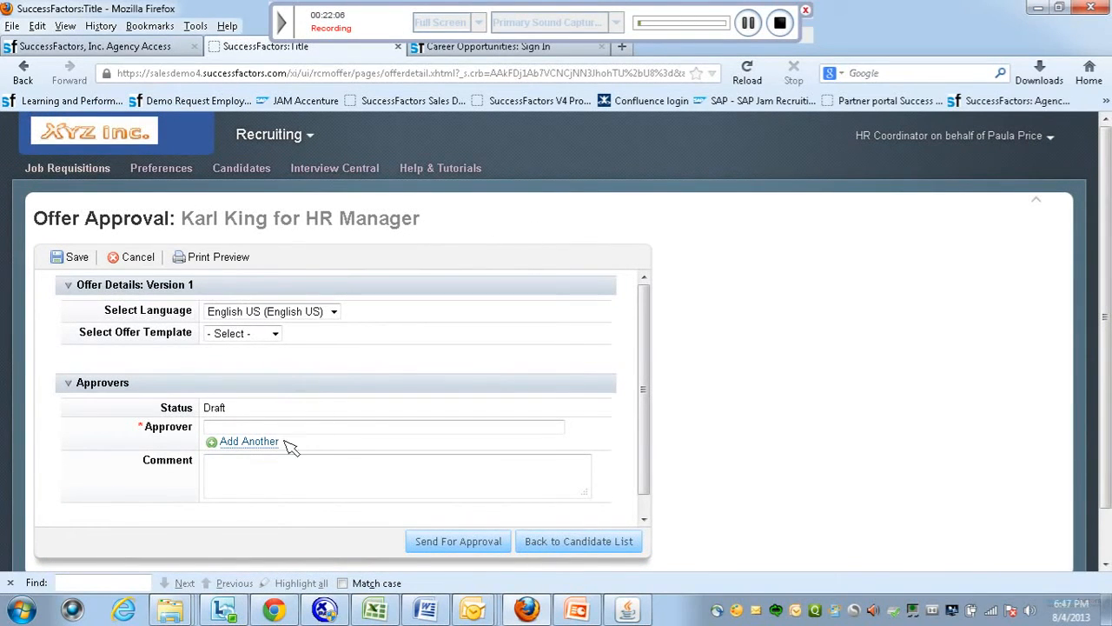
click(274, 336)
click(256, 362)
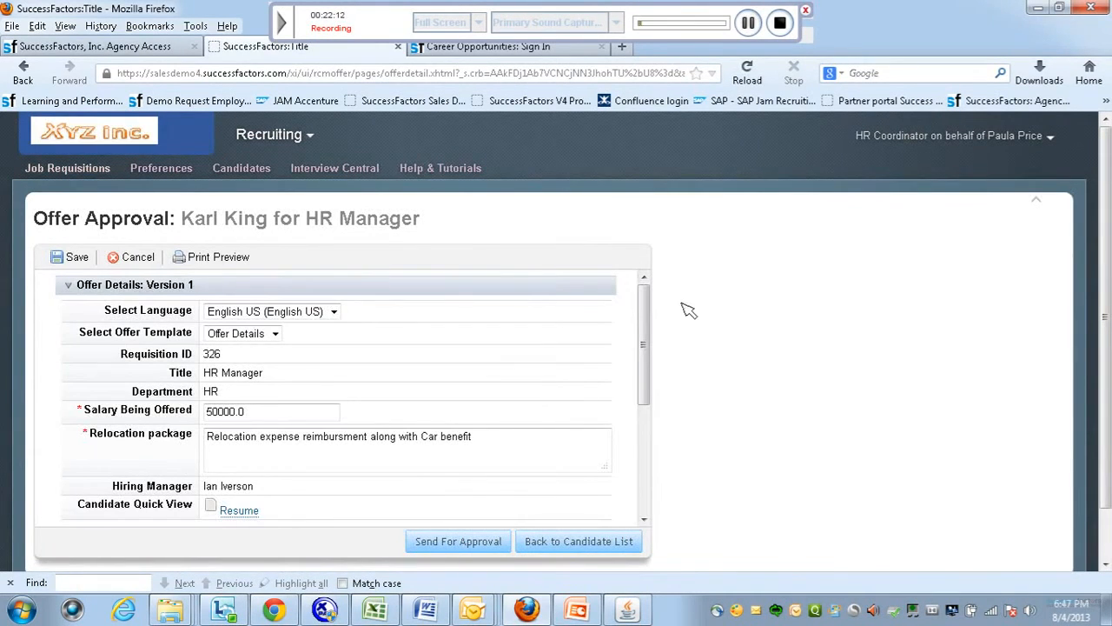
drag(648, 391, 658, 504)
Add the suggested approver and send the HR Manager offer for approval.
click(344, 418)
text(wALT)
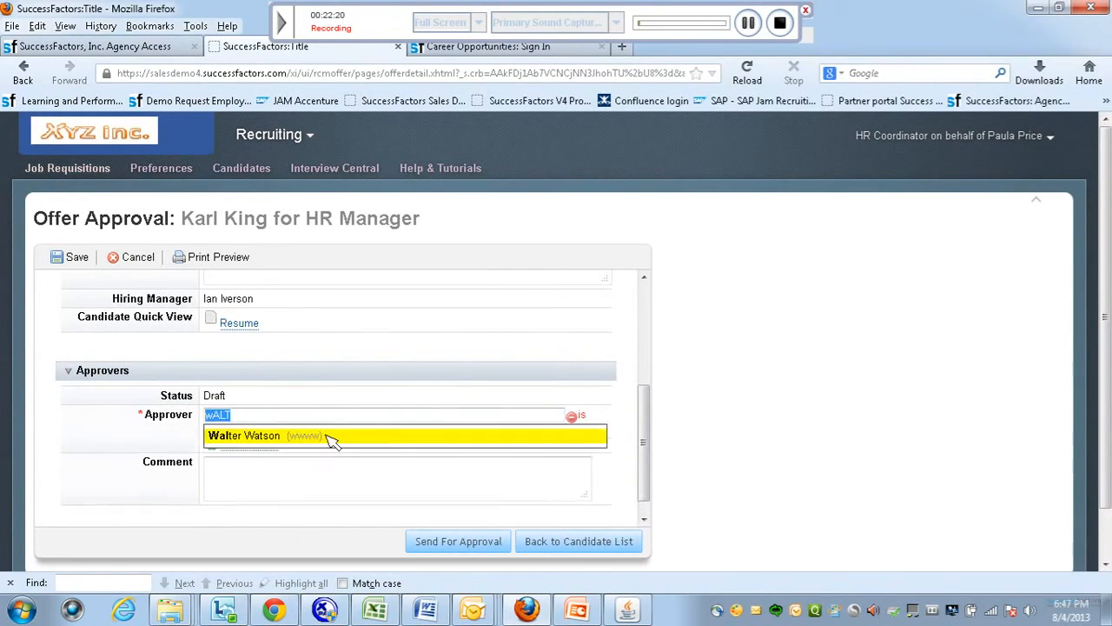
click(331, 439)
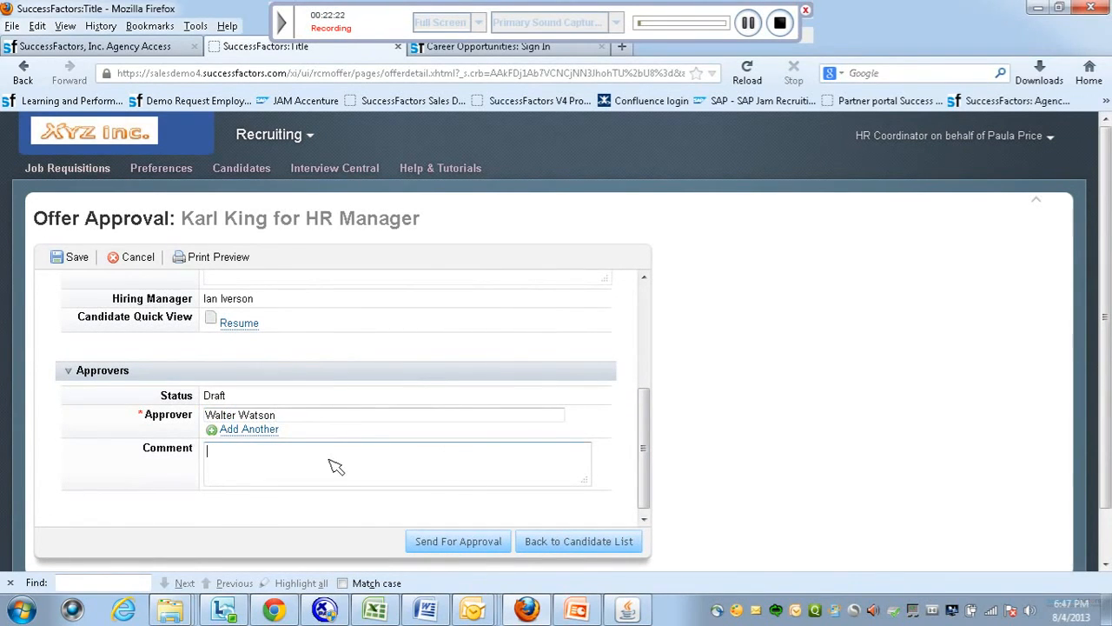
click(442, 477)
click(474, 542)
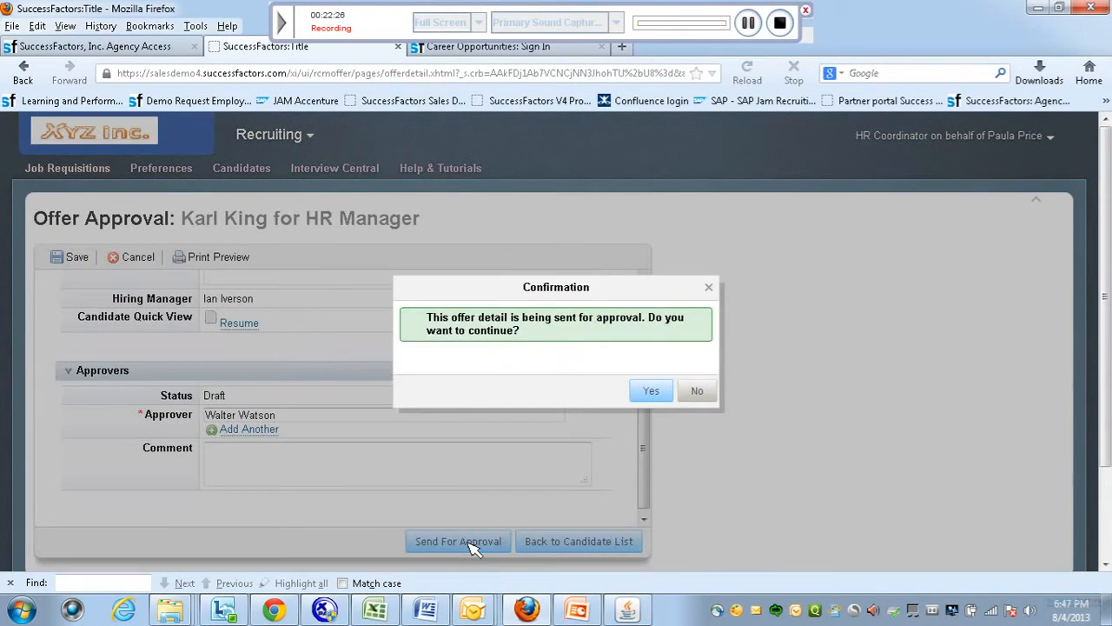
click(661, 396)
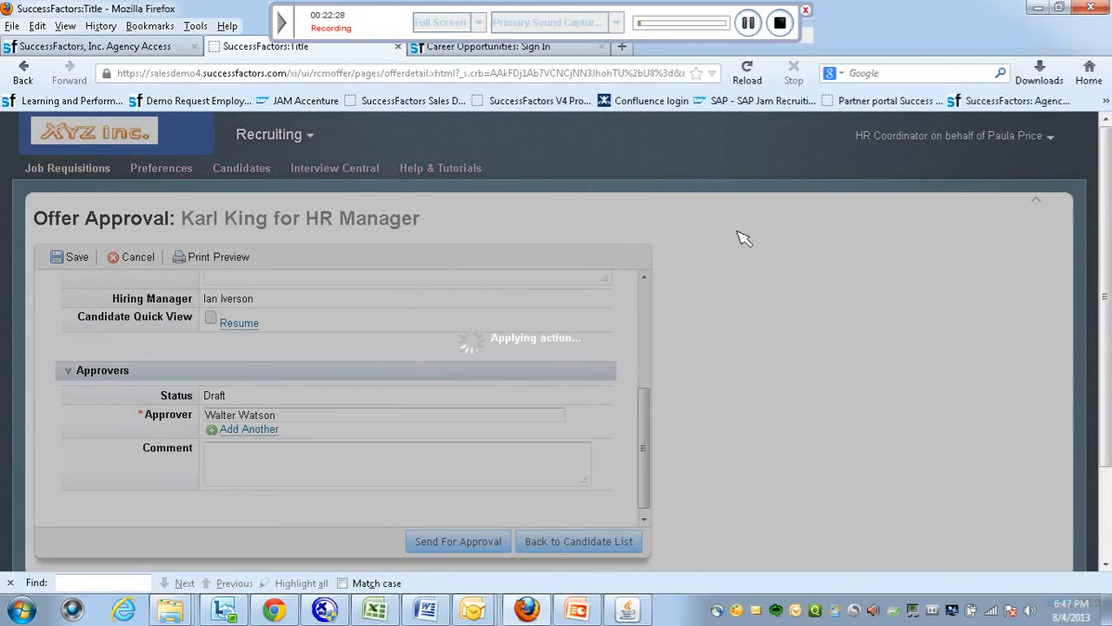
click(749, 22)
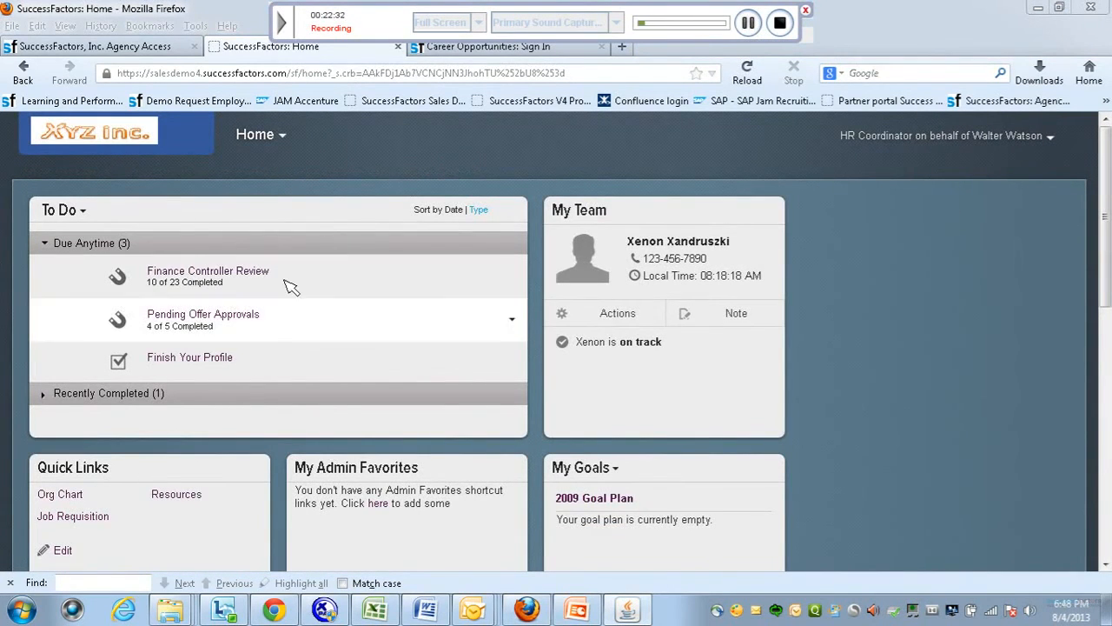
Open the HR Manager offer from Pending Offer Approvals and approve it.
click(217, 314)
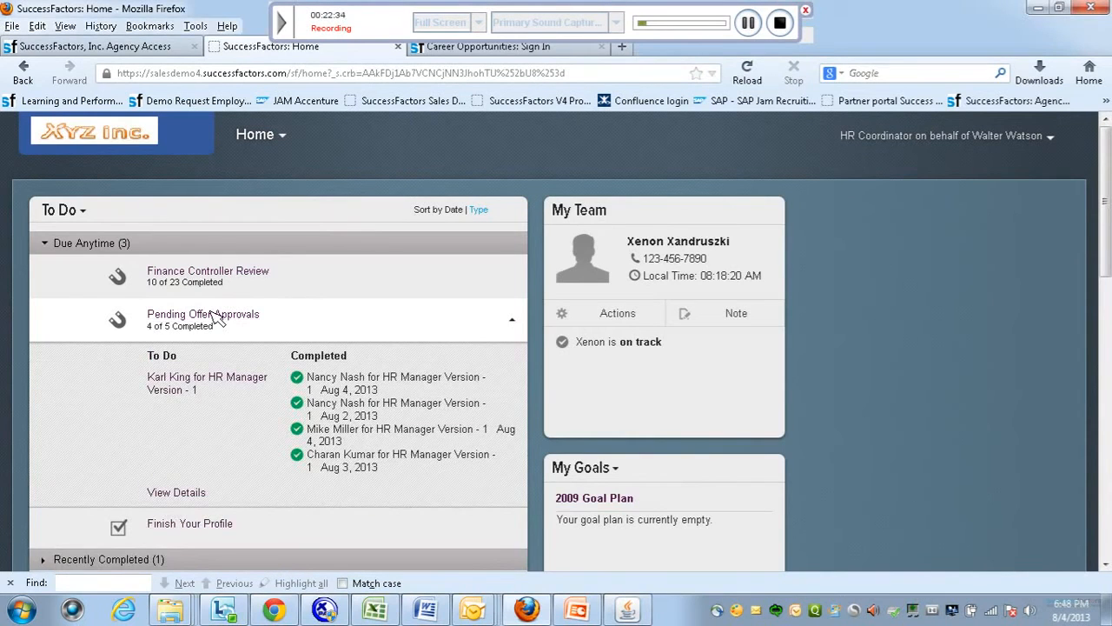
click(190, 382)
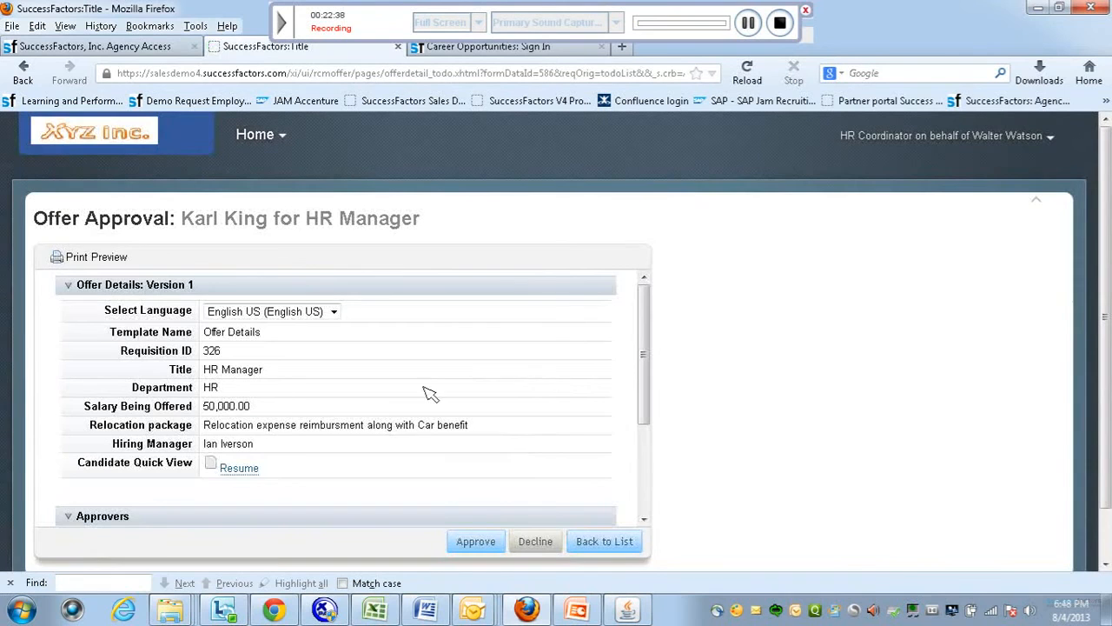
drag(653, 373, 651, 440)
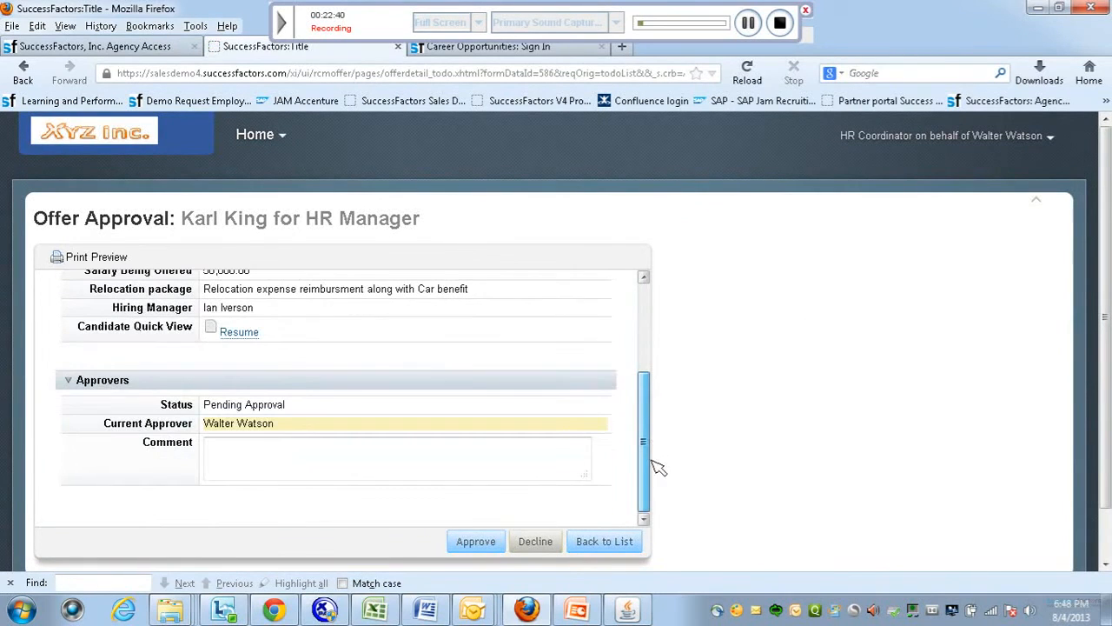
click(477, 542)
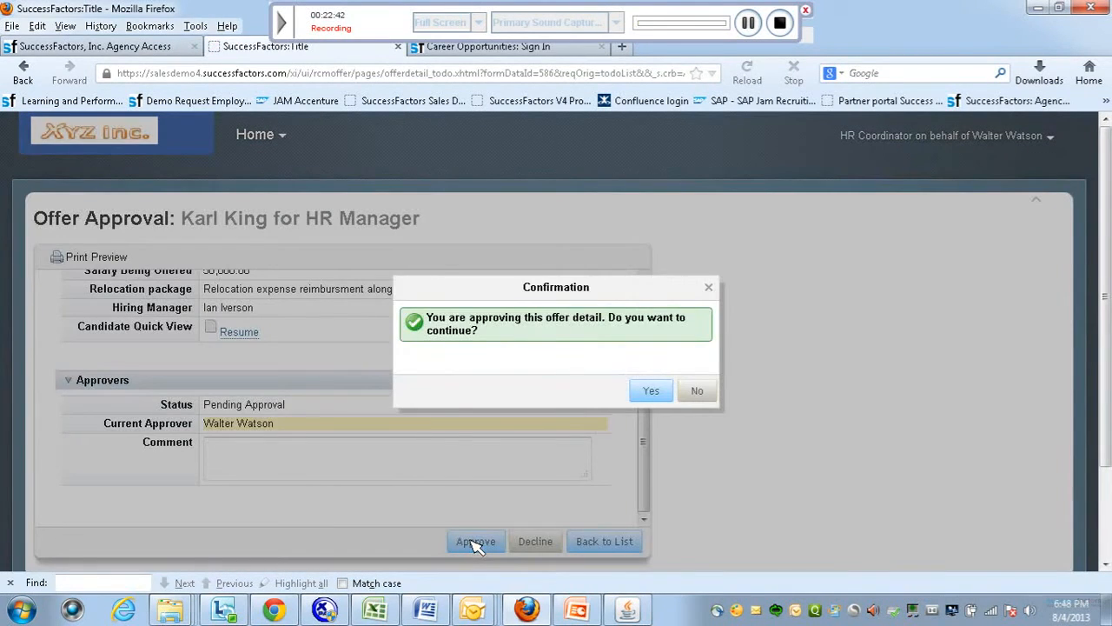
click(660, 391)
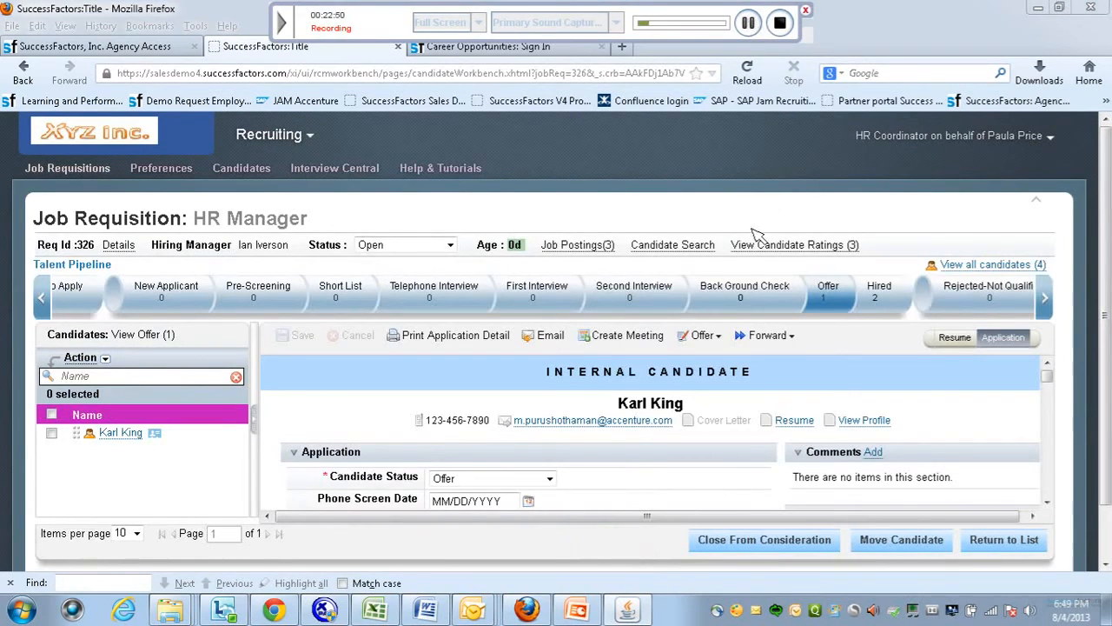
Create the candidate's offer letter from the template and generate its preview.
click(706, 336)
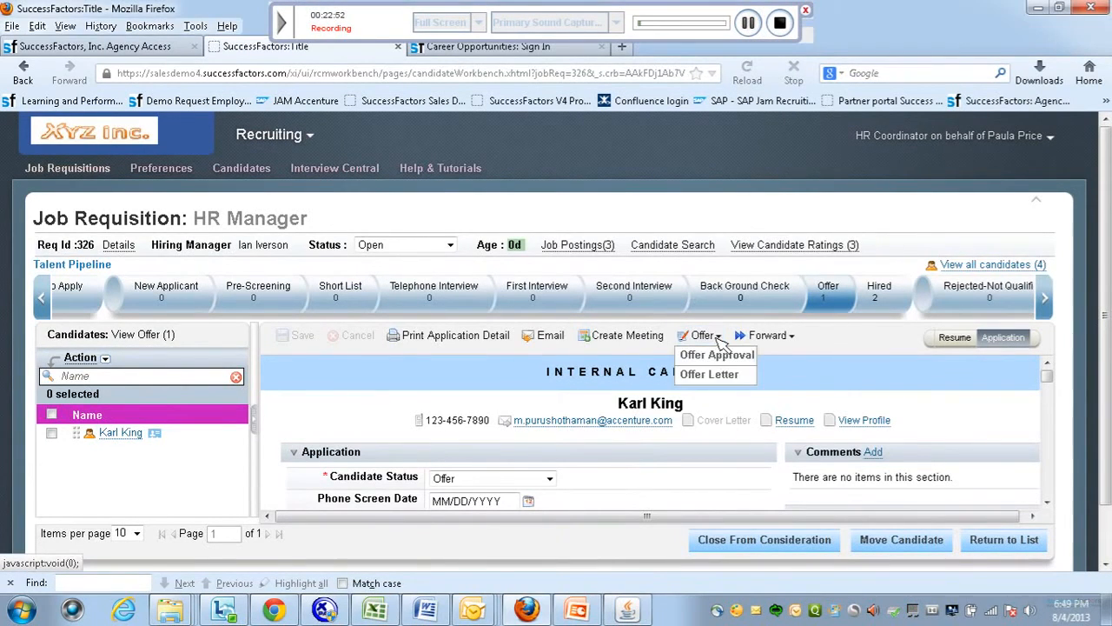
click(711, 372)
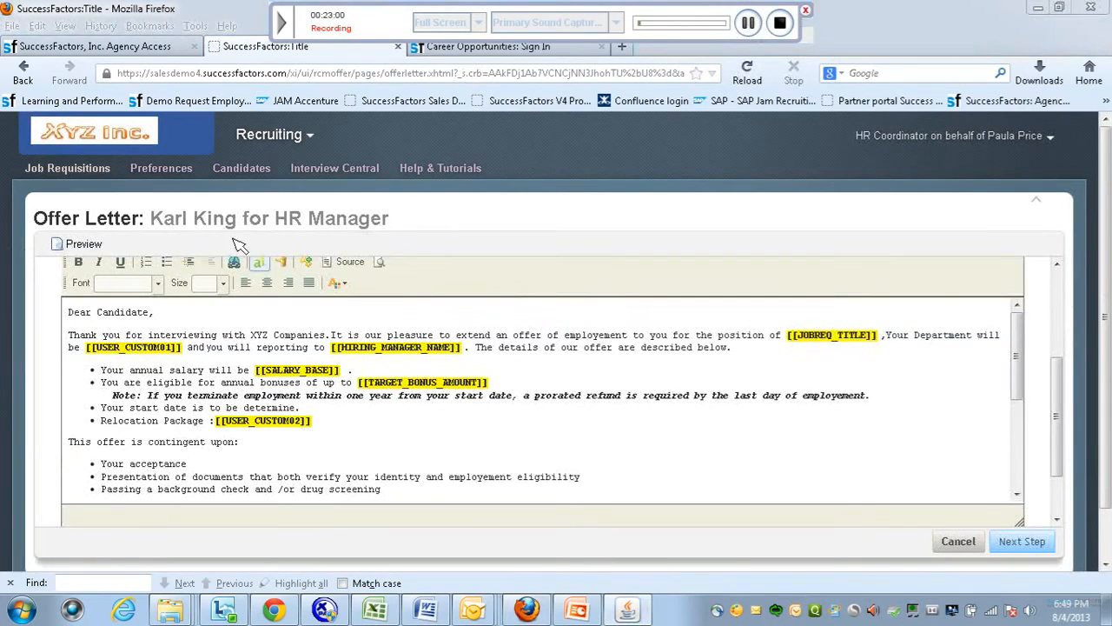
drag(1016, 388, 1012, 487)
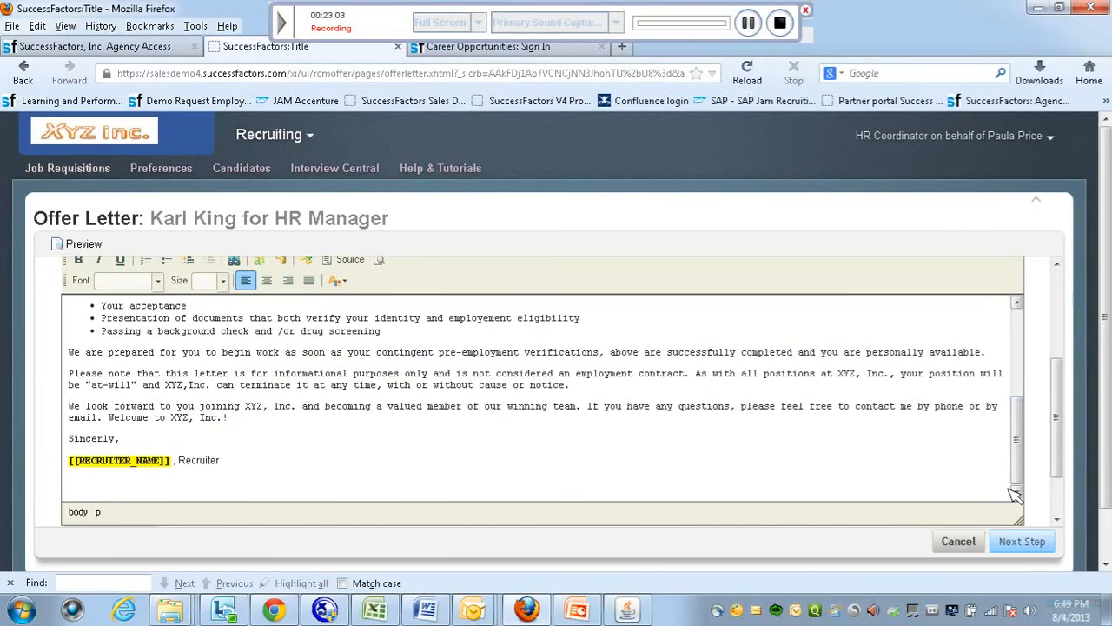
click(1023, 541)
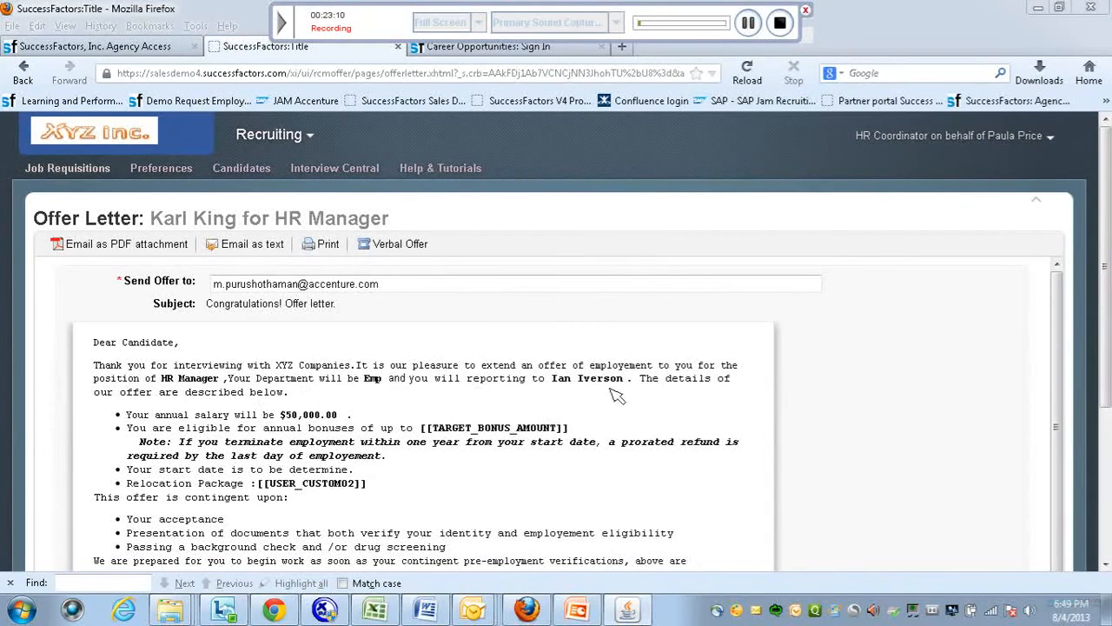
Review the $50,000.00 offer letter preview and choose to e-mail it as a PDF attachment.
drag(1059, 426, 1075, 530)
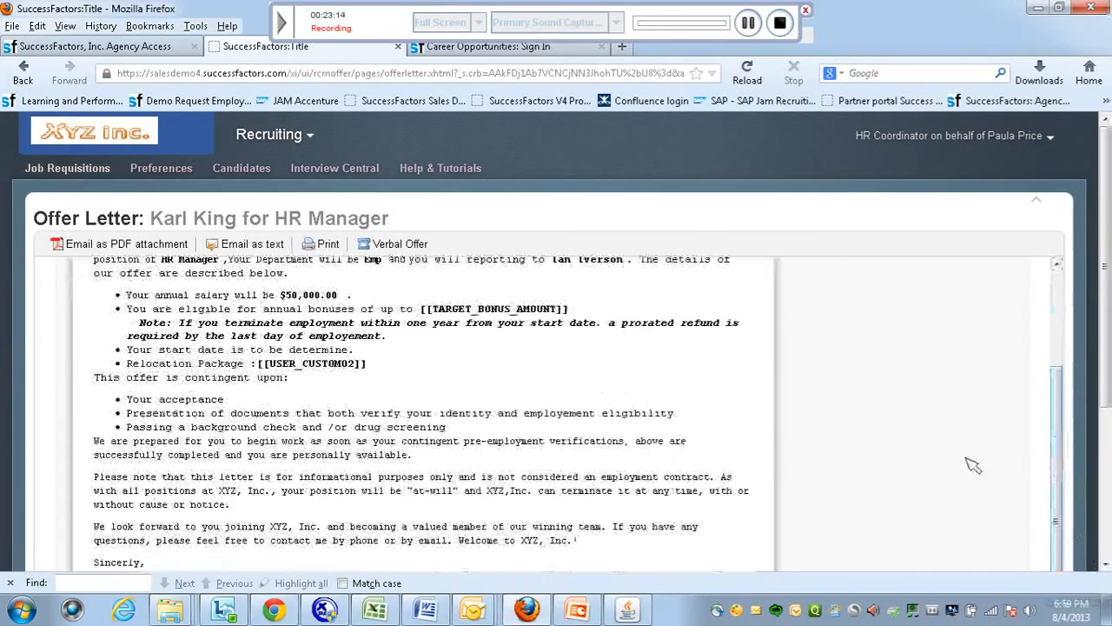
scroll(1056, 483, down, 3)
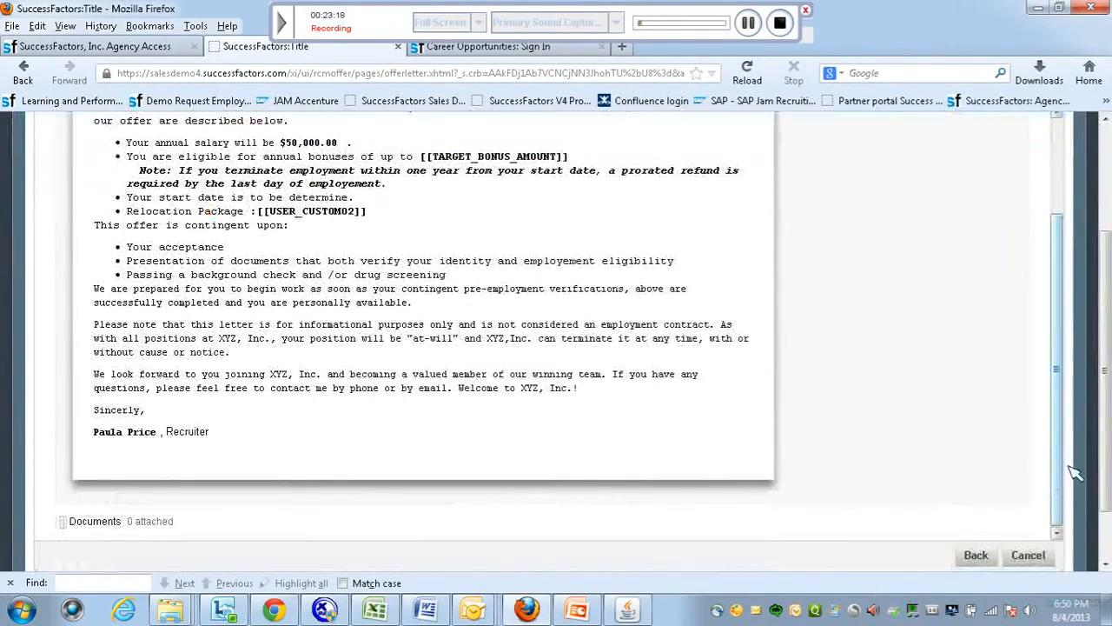
scroll(1060, 500, up, 5)
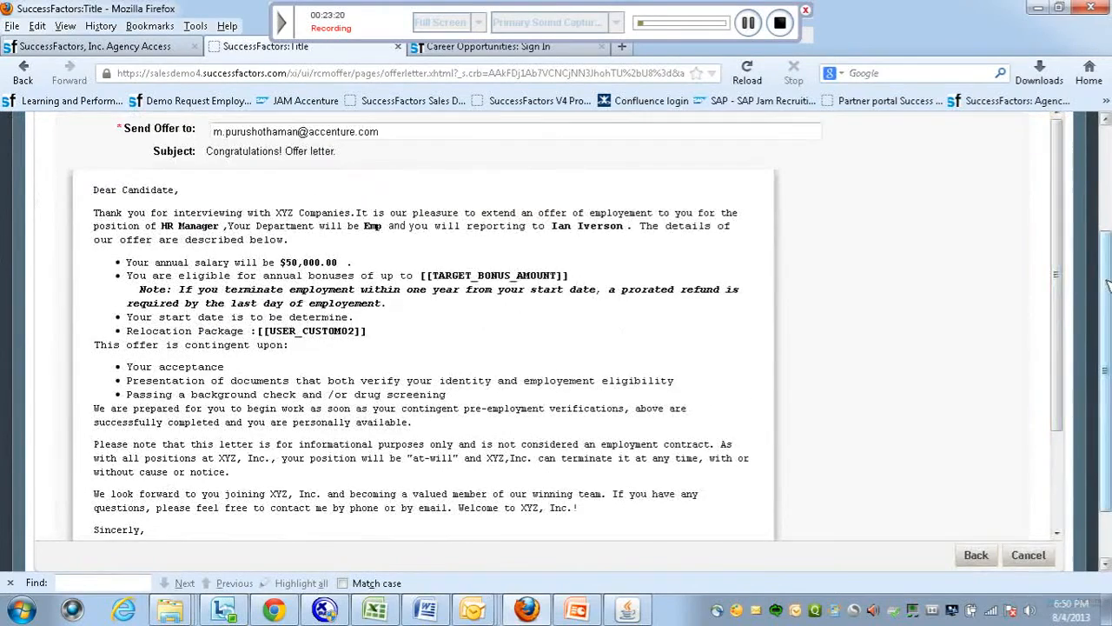
scroll(1108, 202, up, 5)
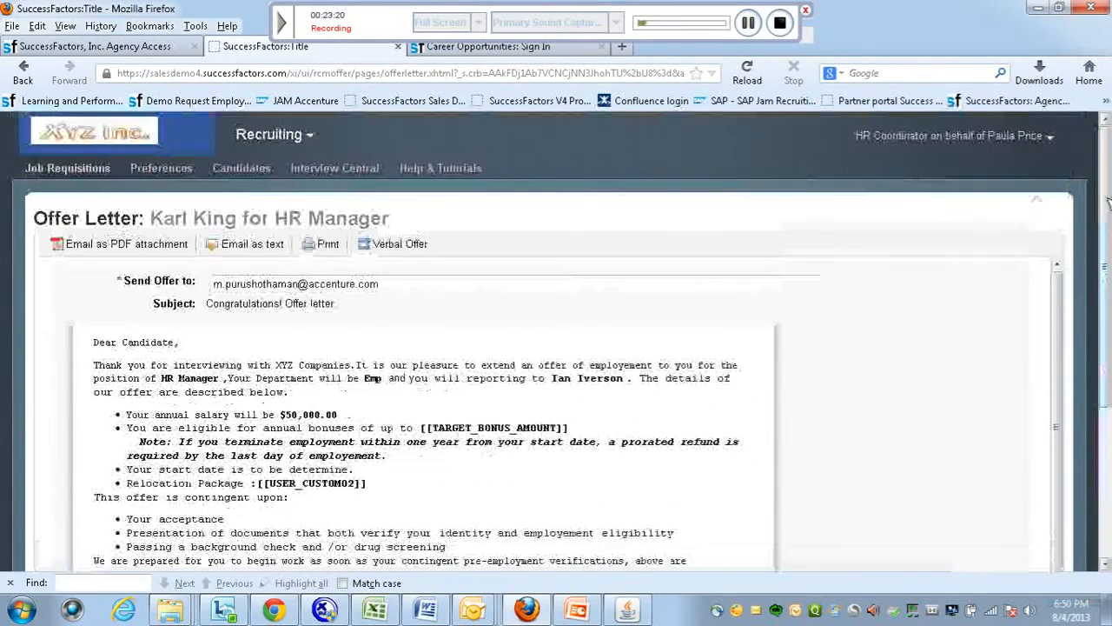
click(113, 245)
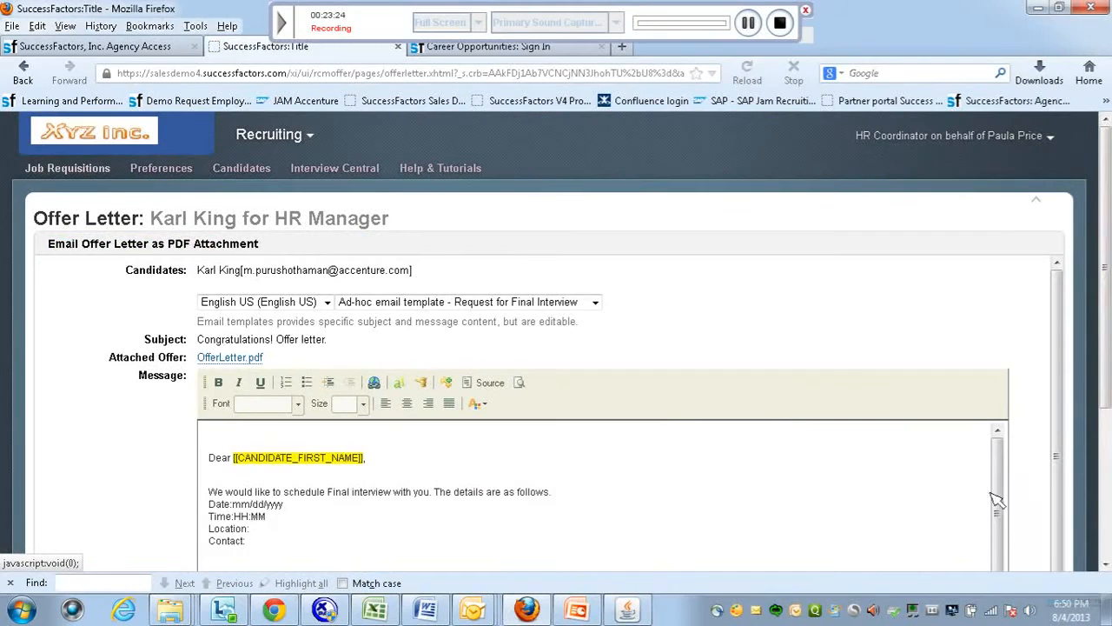
Send the offer letter as OfferLetter.pdf, verify its arrival in Outlook, and return to Job Requisitions.
scroll(1081, 560, down, 1)
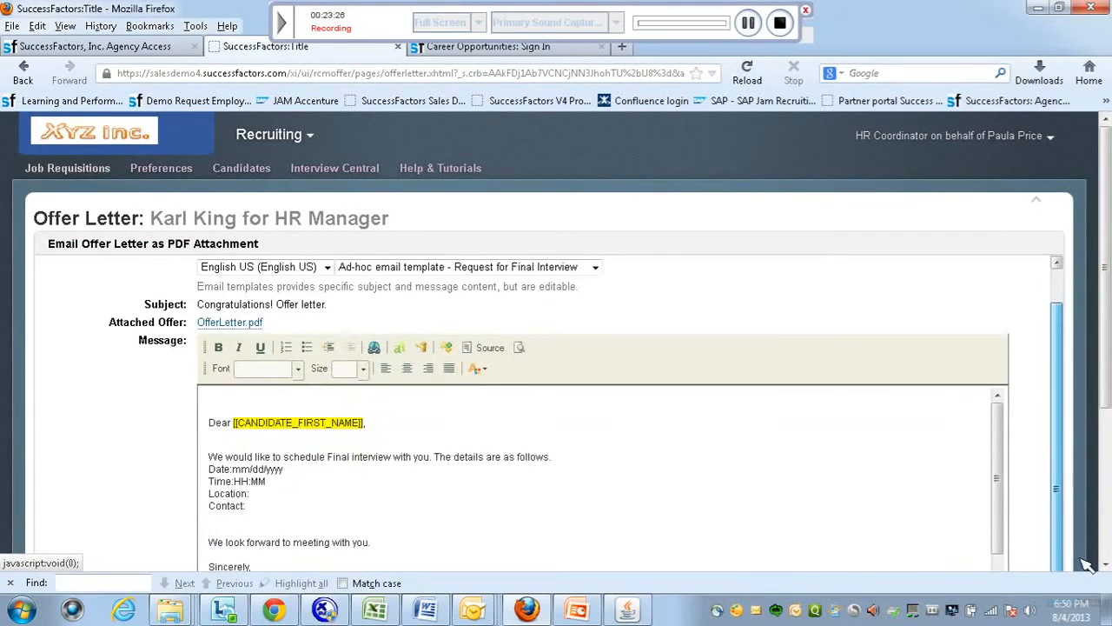
scroll(1003, 526, down, 2)
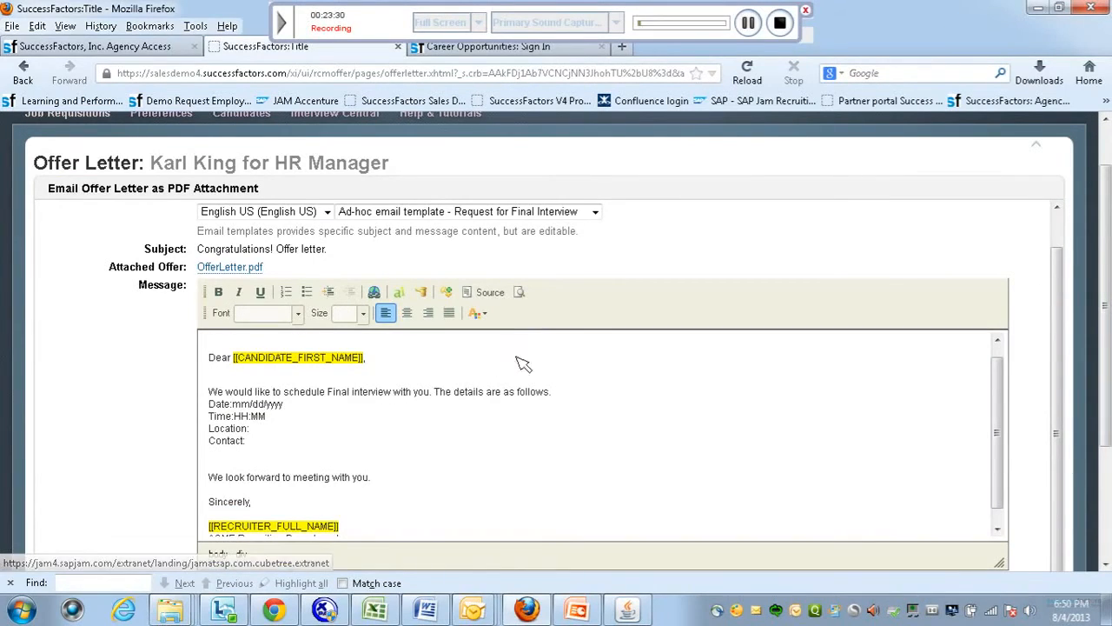
click(749, 23)
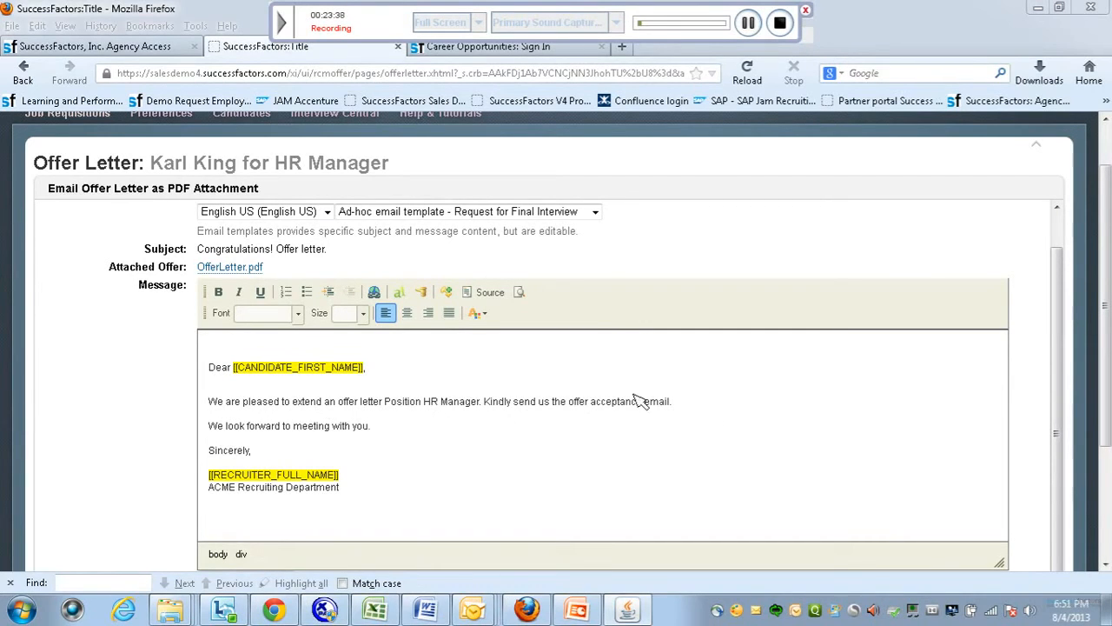
click(1080, 524)
scroll(1081, 524, down, 3)
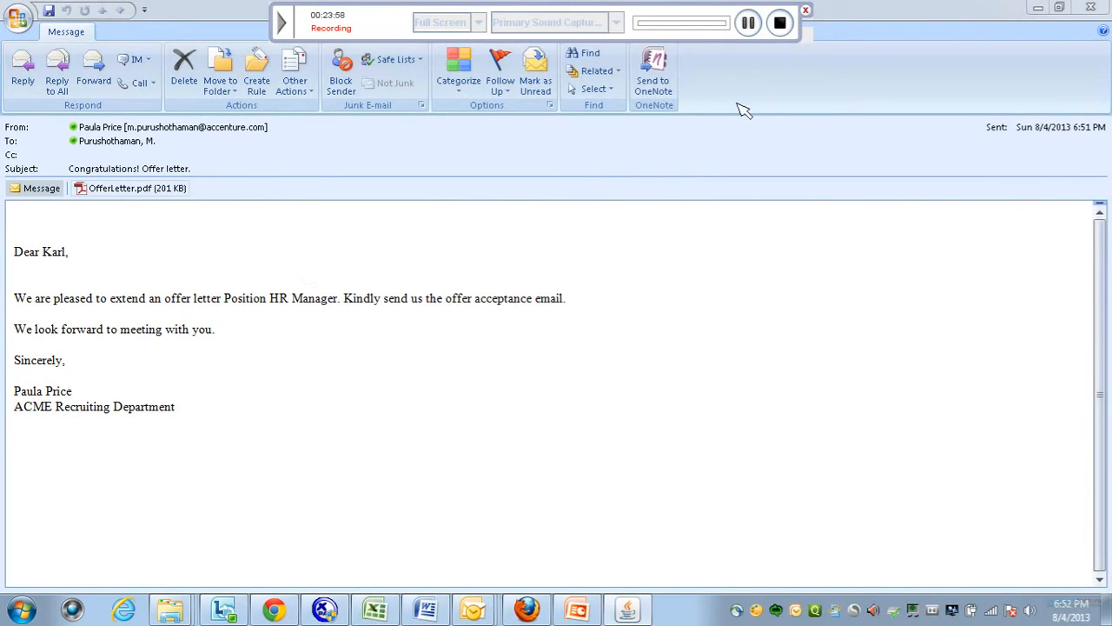
click(749, 24)
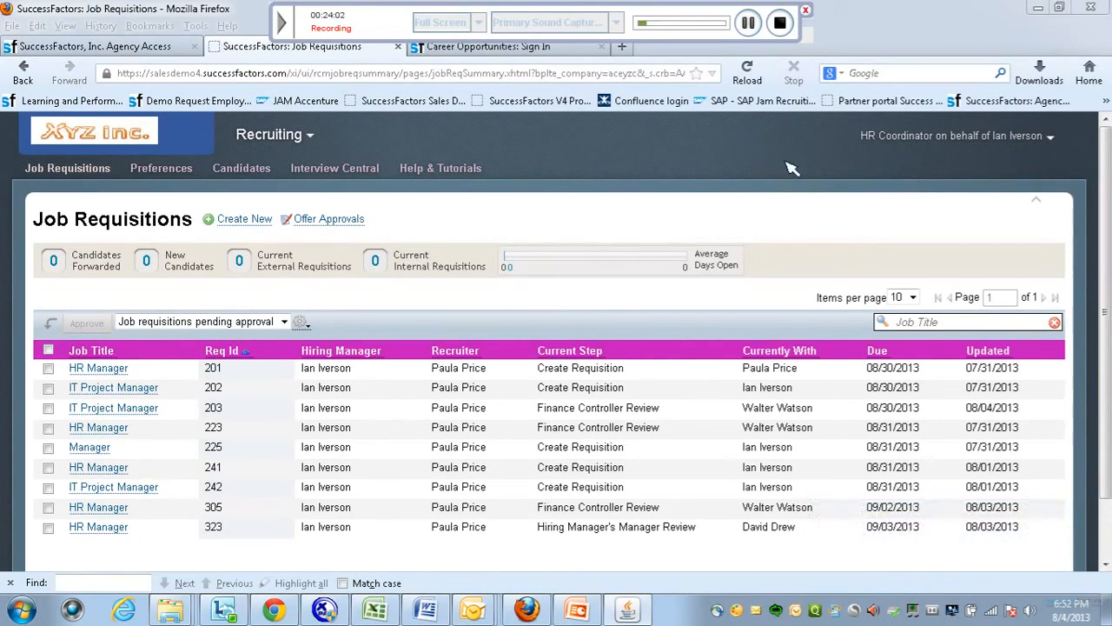
Review HR Manager ratings in Interview Central, expand Program Manager, and return to requisition 326's pipeline.
click(353, 170)
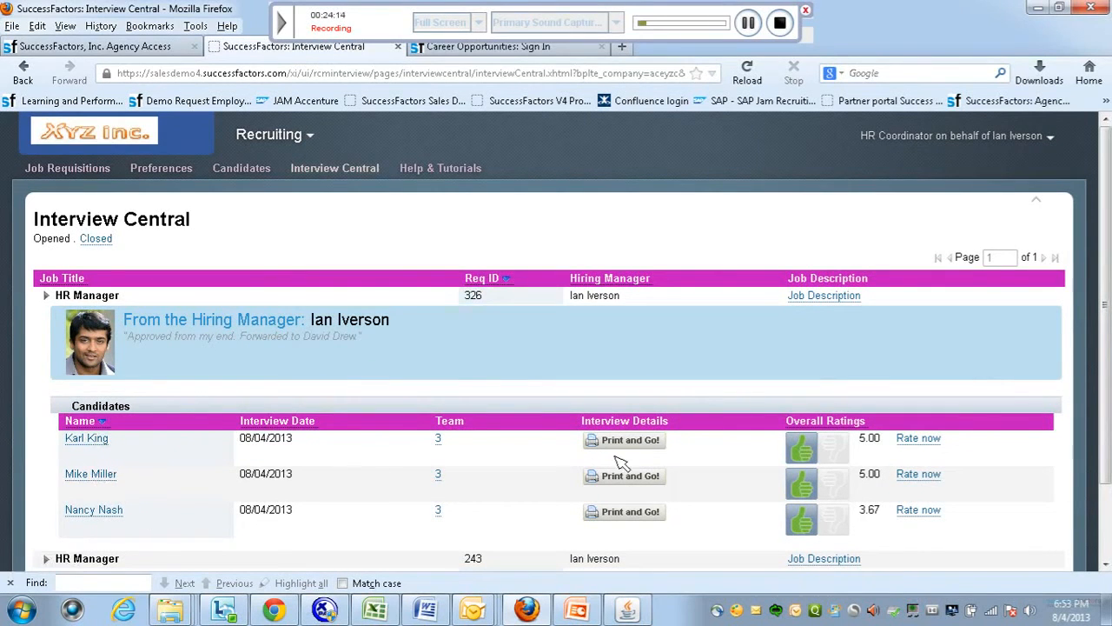
scroll(1103, 304, down, 3)
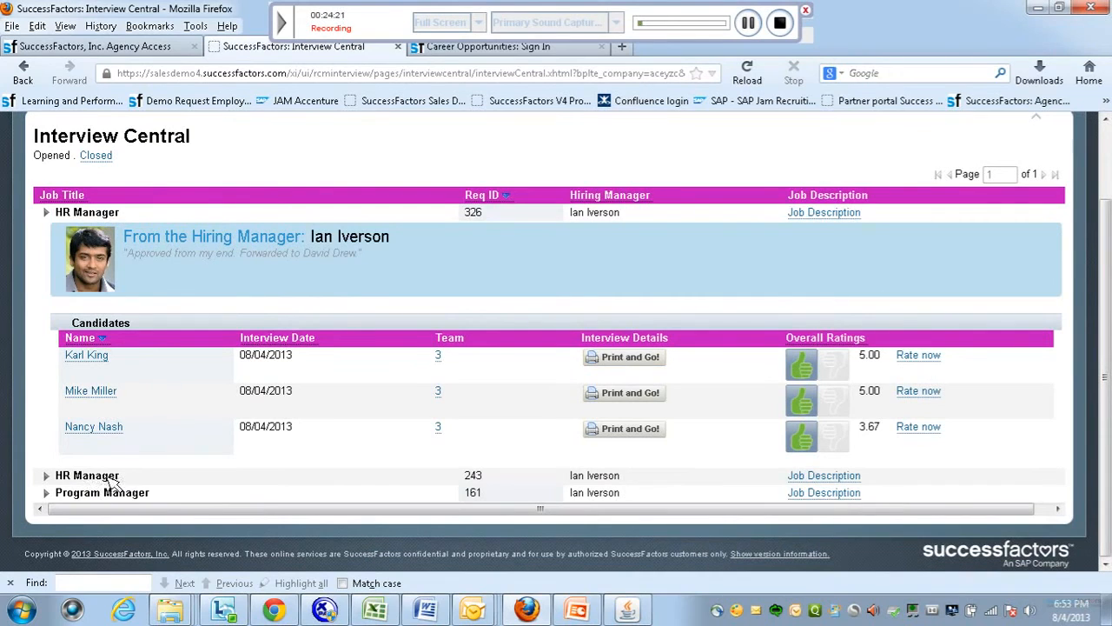
click(51, 493)
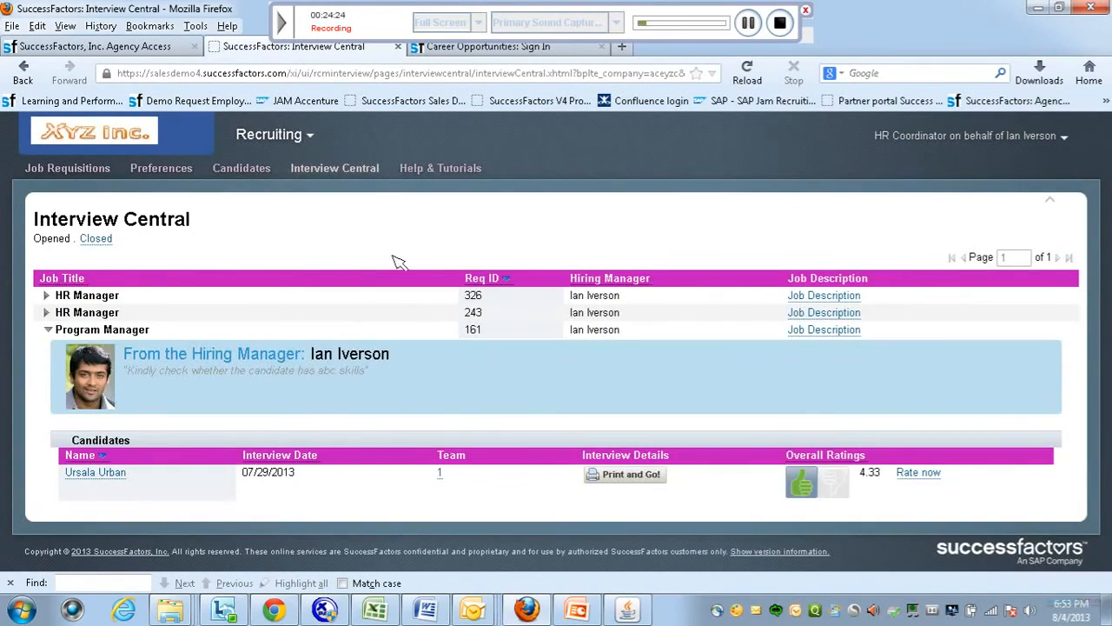
click(749, 23)
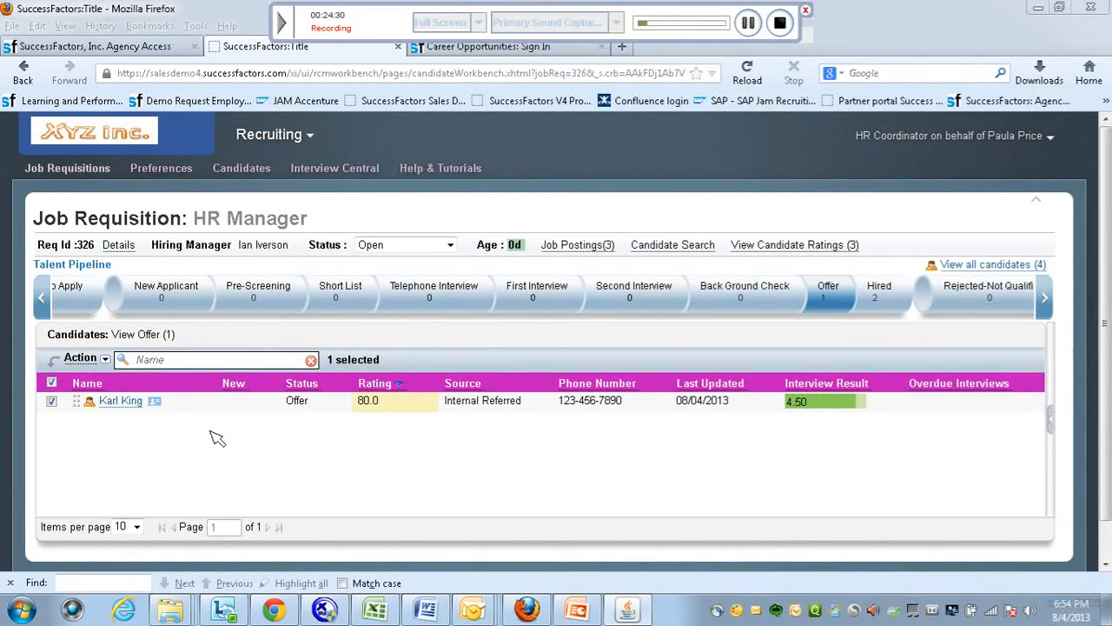
Move the Offer-stage candidate to Hired and view the Hired stage.
click(102, 359)
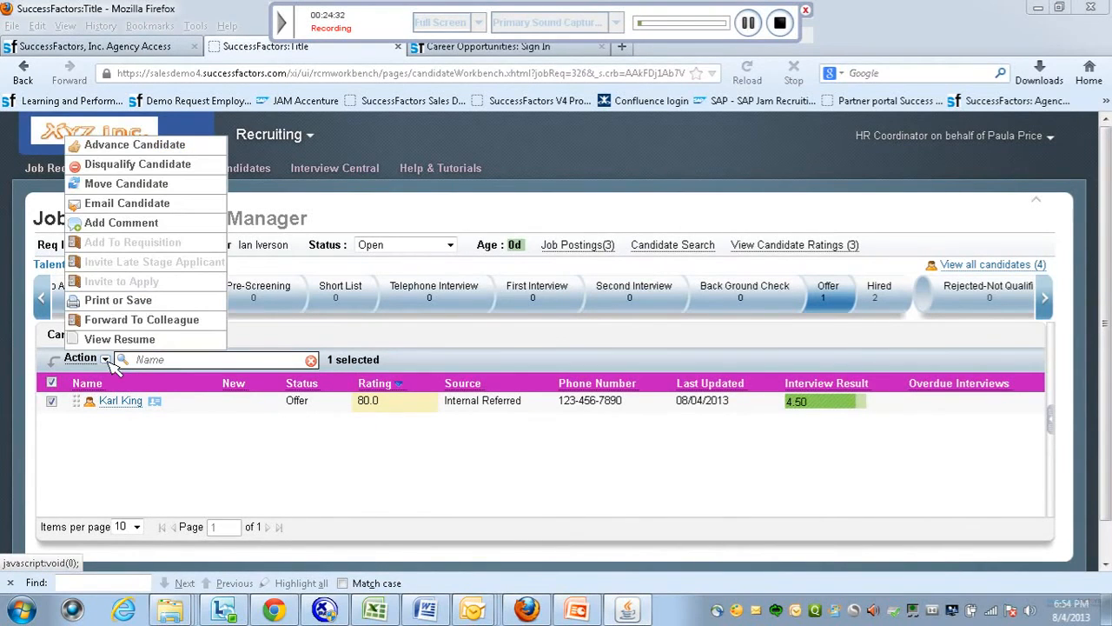
click(158, 146)
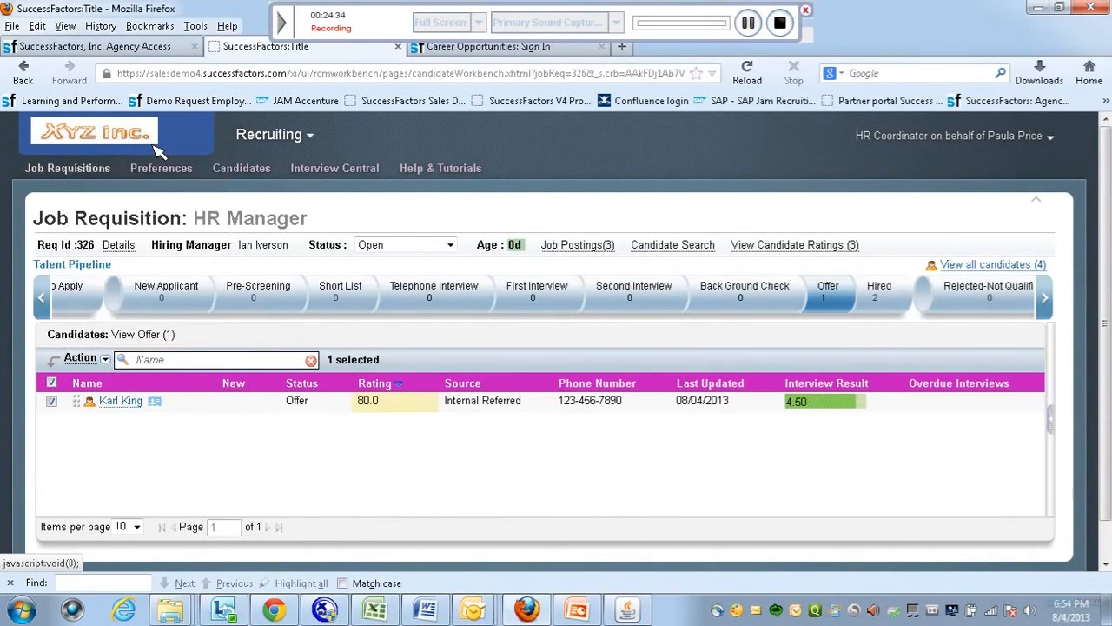
click(660, 510)
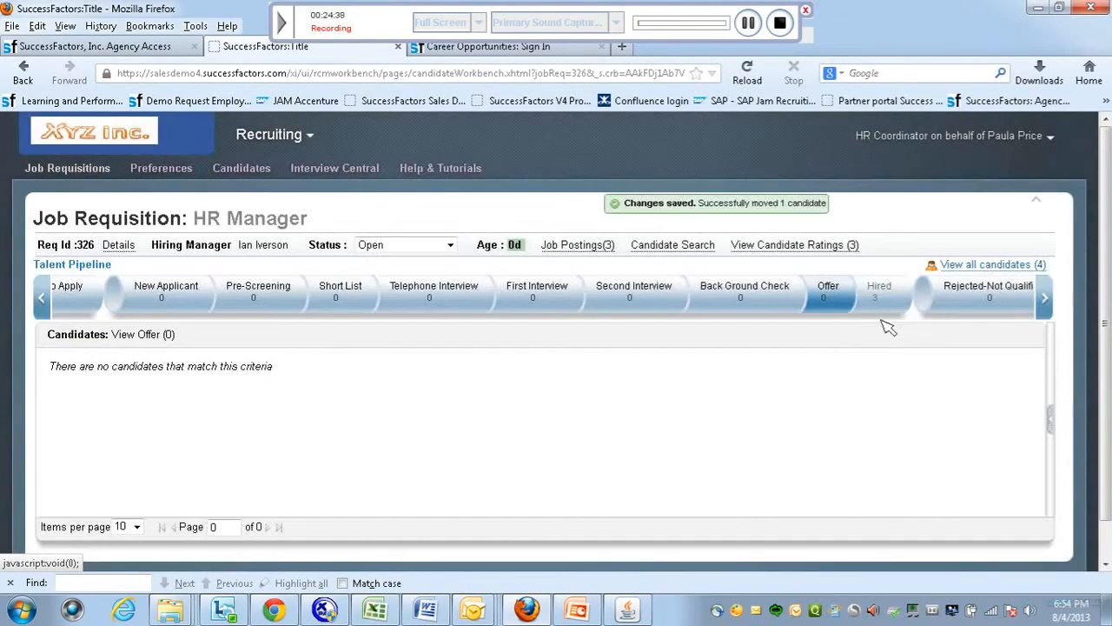
click(893, 304)
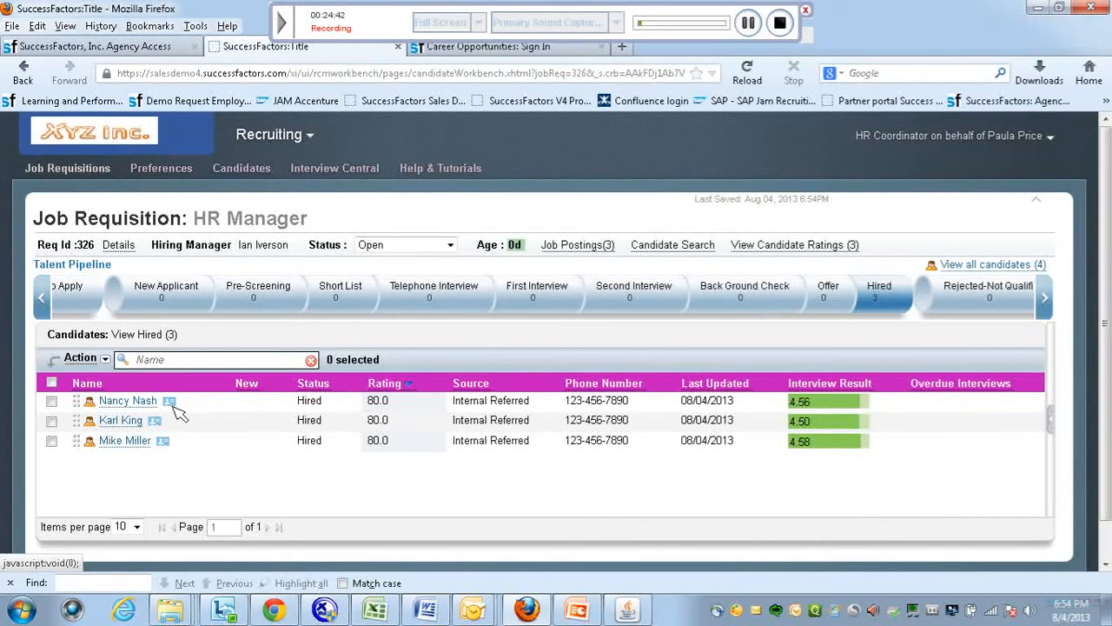
Review each hired candidate's interview result breakdown, then close the details.
click(801, 401)
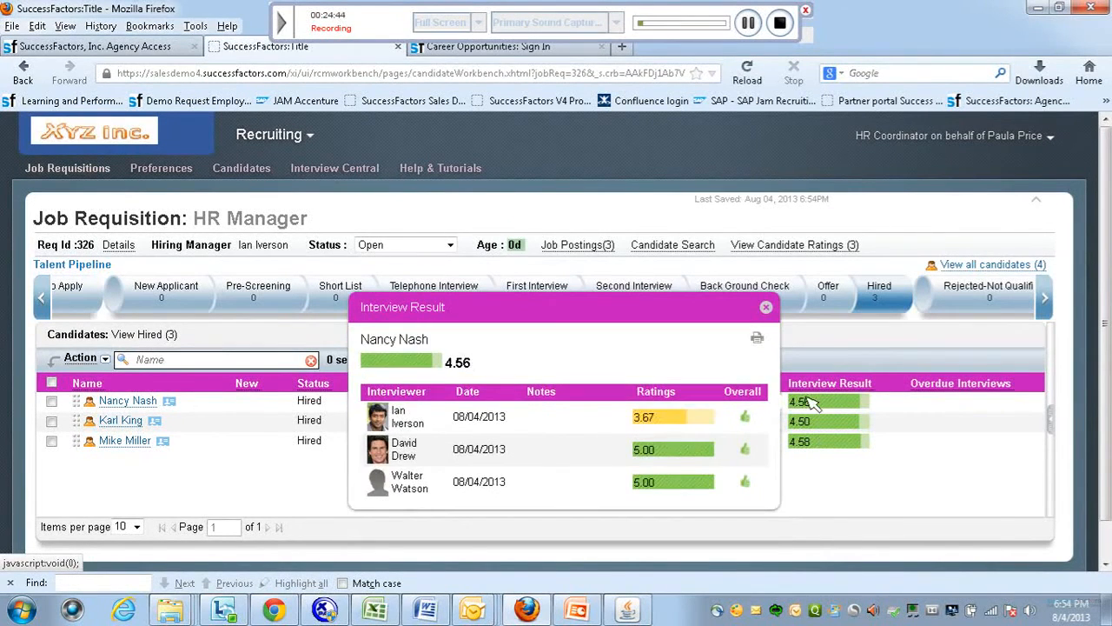
click(804, 422)
click(804, 442)
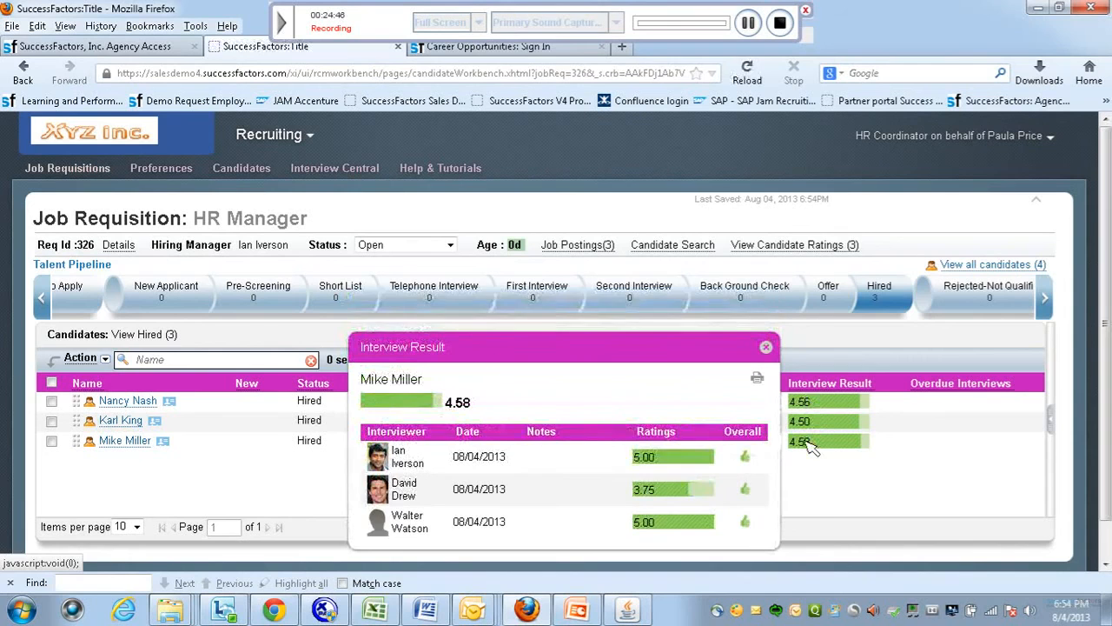
click(815, 402)
click(881, 334)
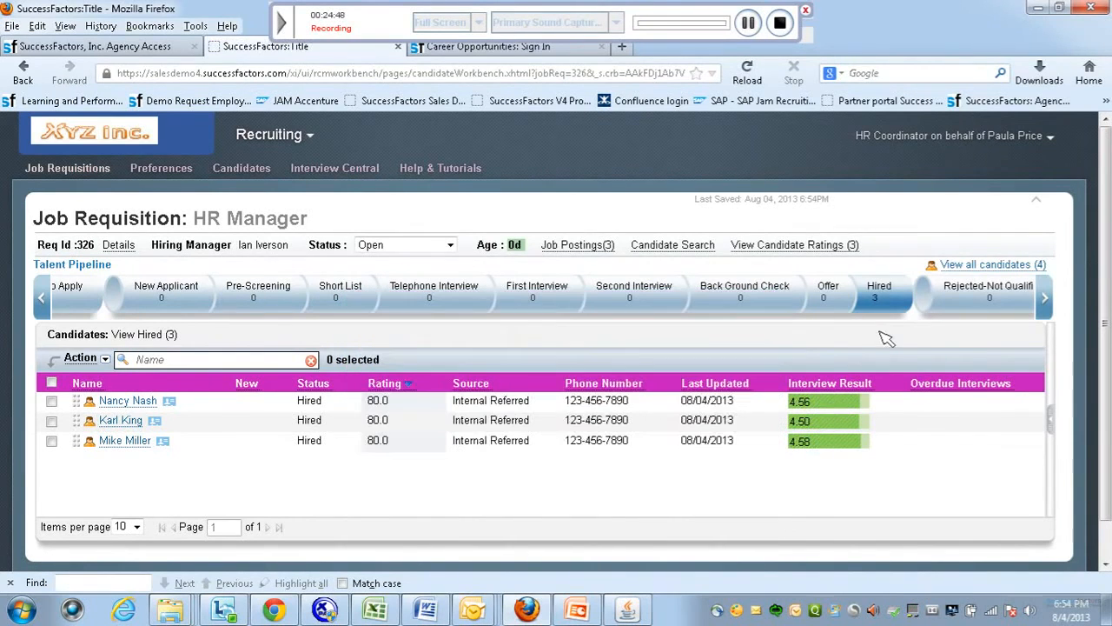
click(748, 24)
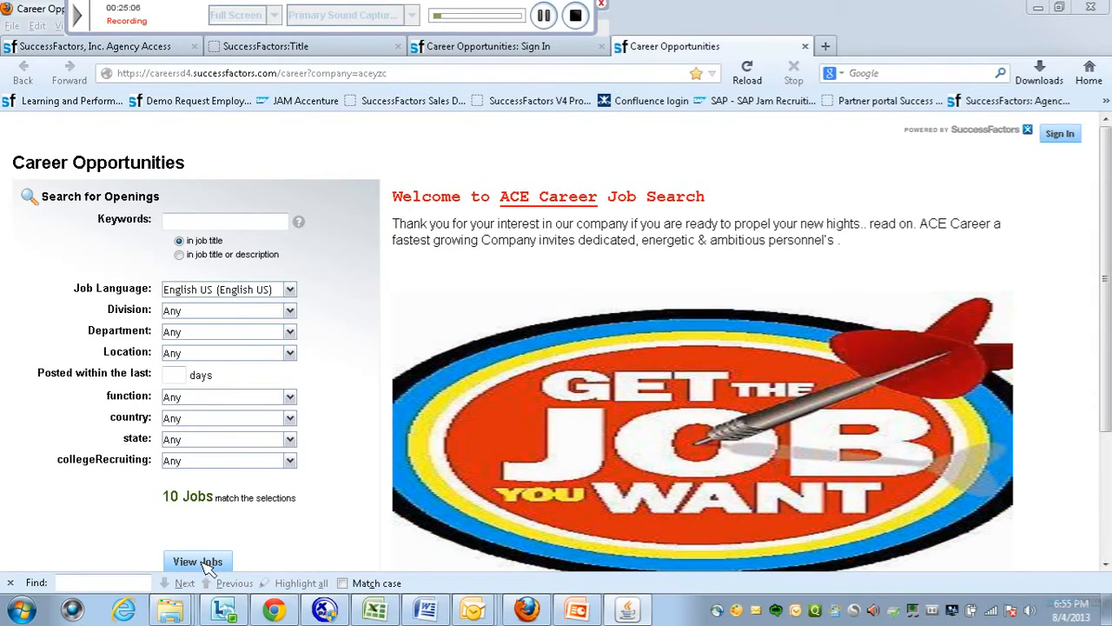
Search career-site jobs for keyword HR, filtered to United States.
click(230, 224)
key(Caps_Lock)
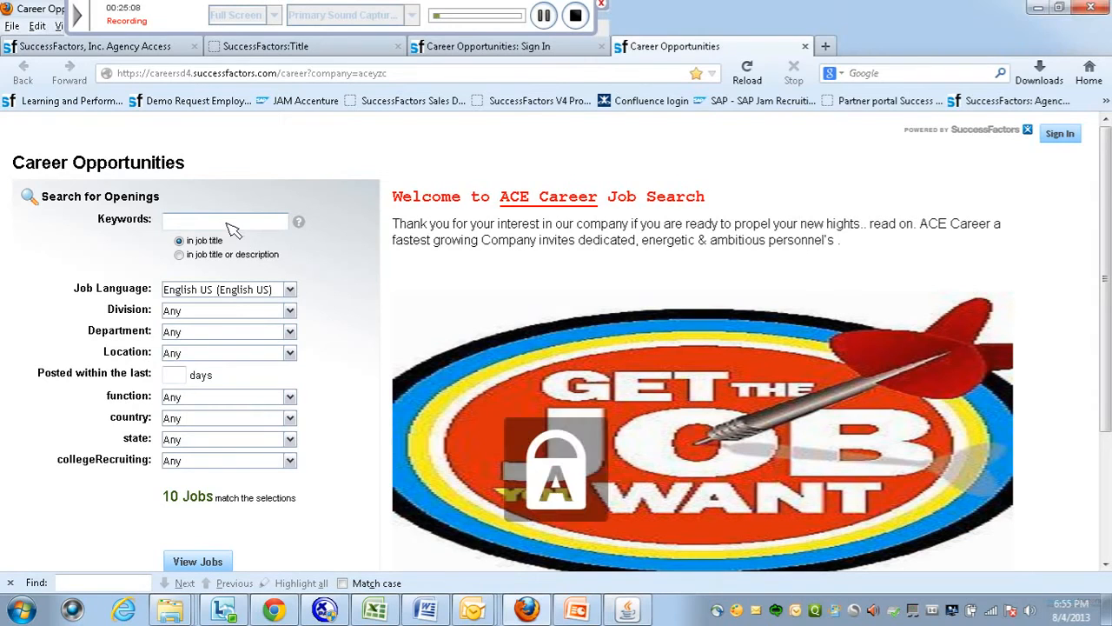
text(HR)
click(254, 241)
click(291, 419)
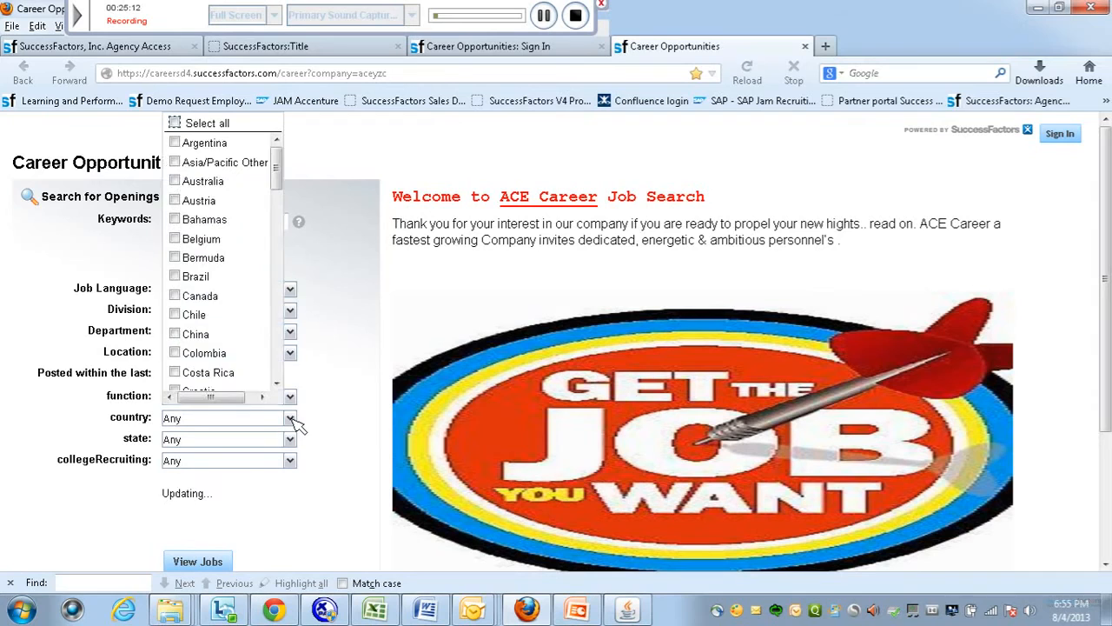
click(278, 358)
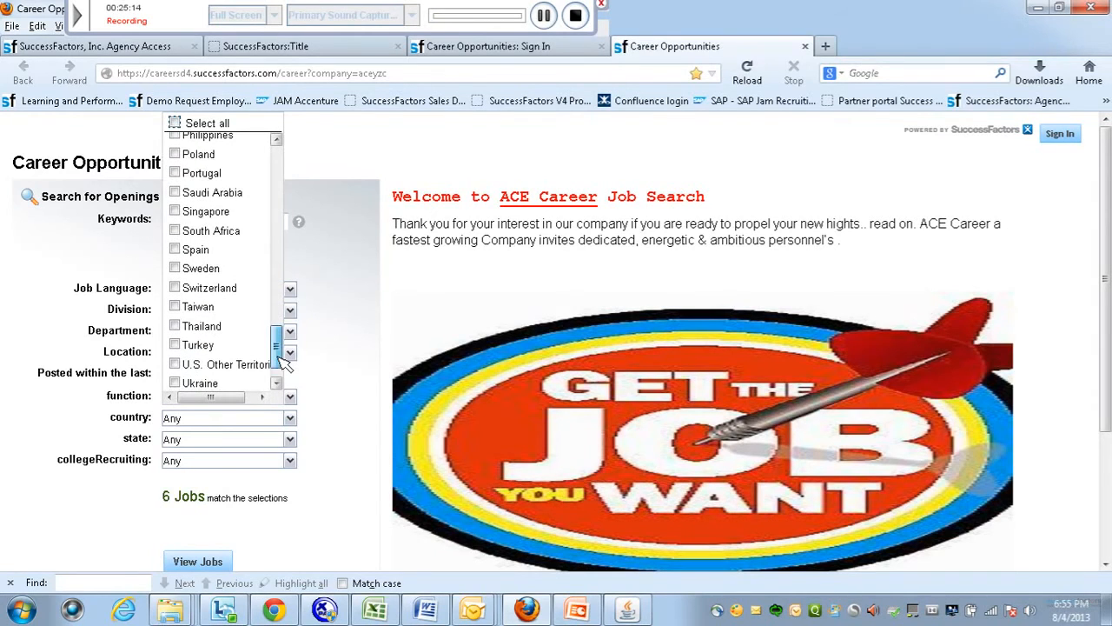
click(277, 382)
click(276, 382)
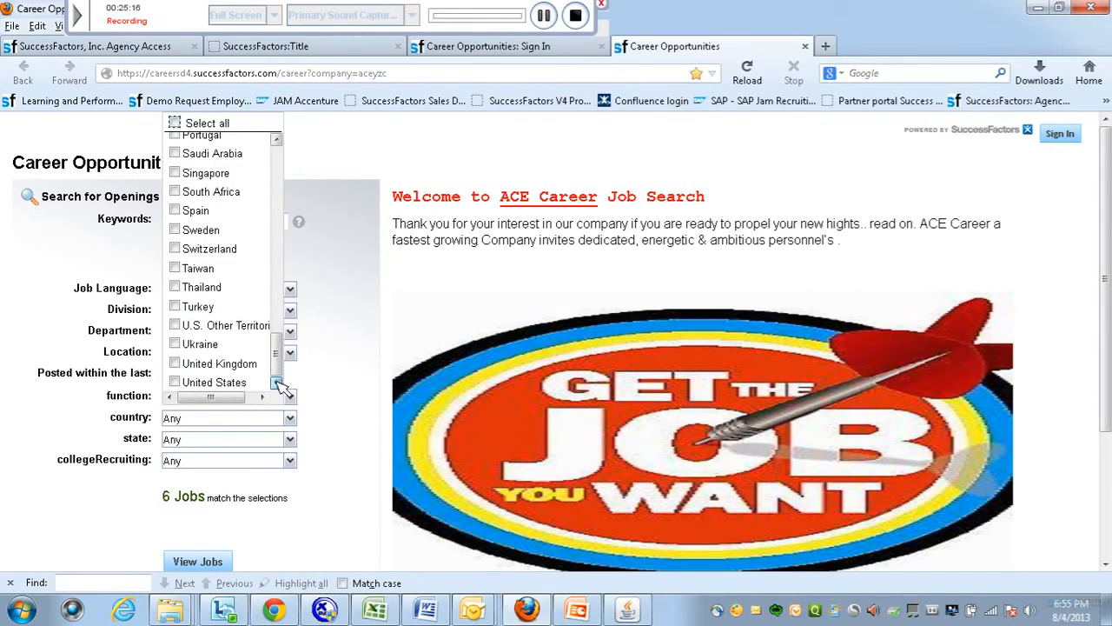
click(175, 382)
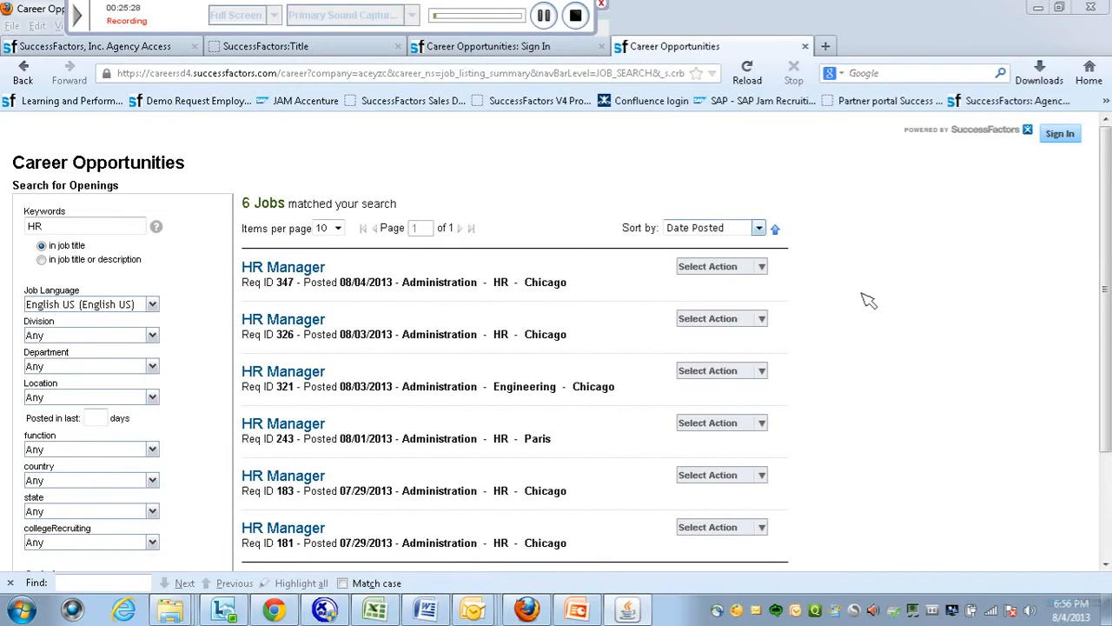
Apply to the HR Manager job, Req ID 326.
mouse_move(762, 372)
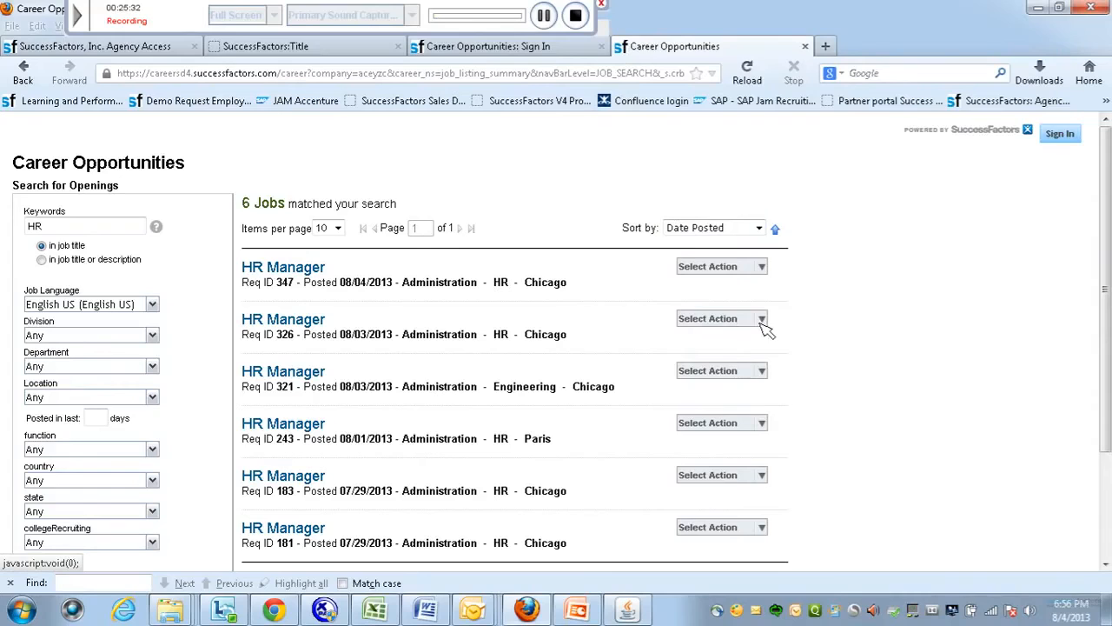
mouse_move(763, 320)
click(718, 335)
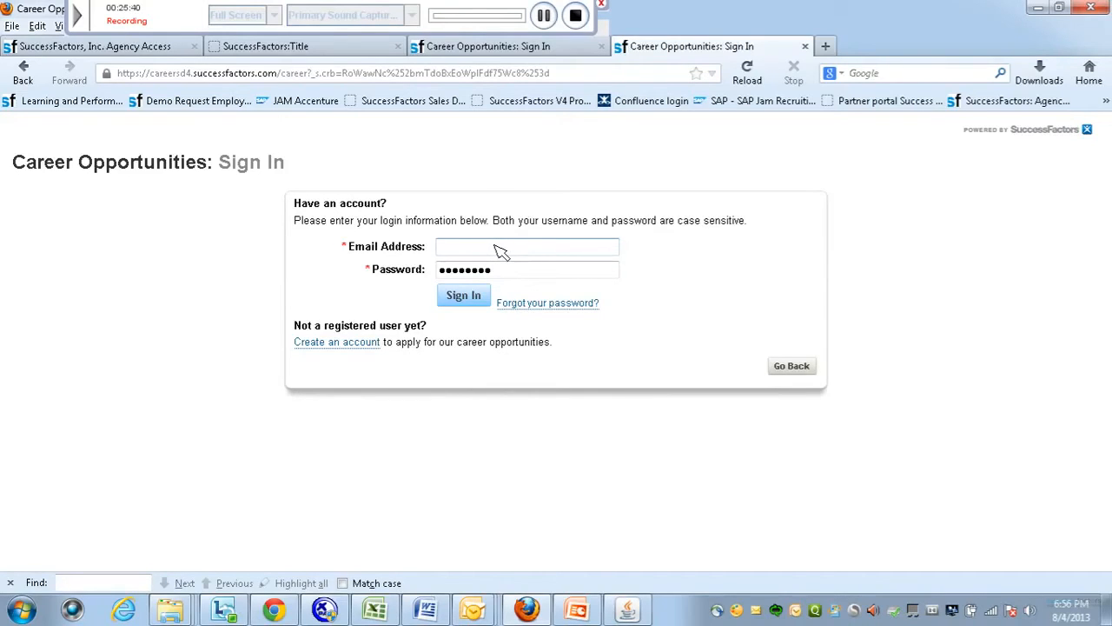
Enter the candidate's e-mail and password and attempt to sign in.
key(Caps_Lock)
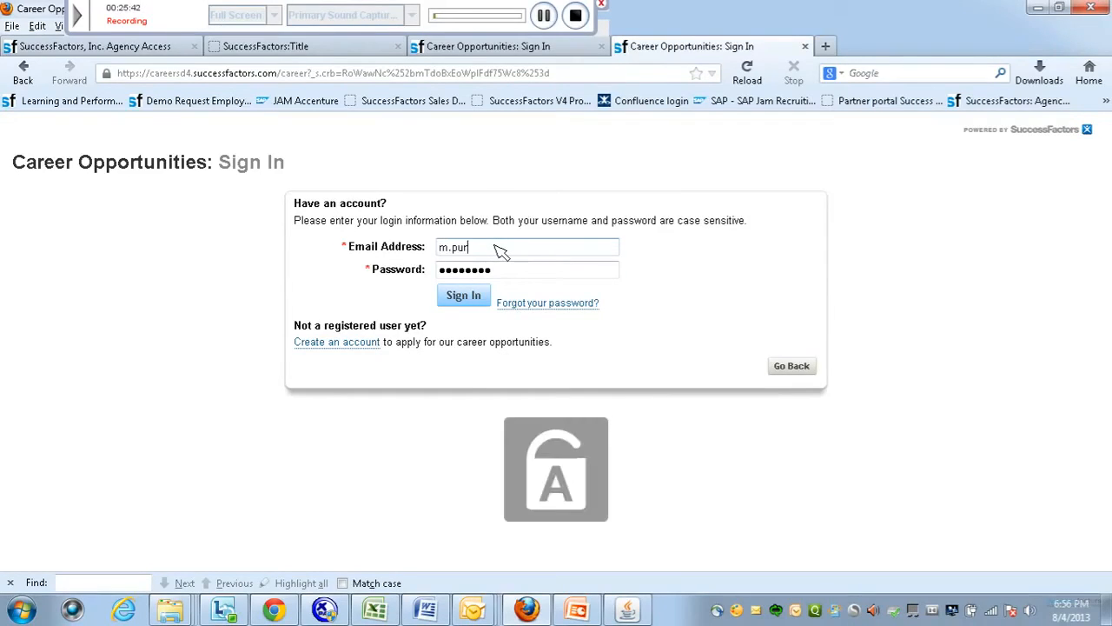
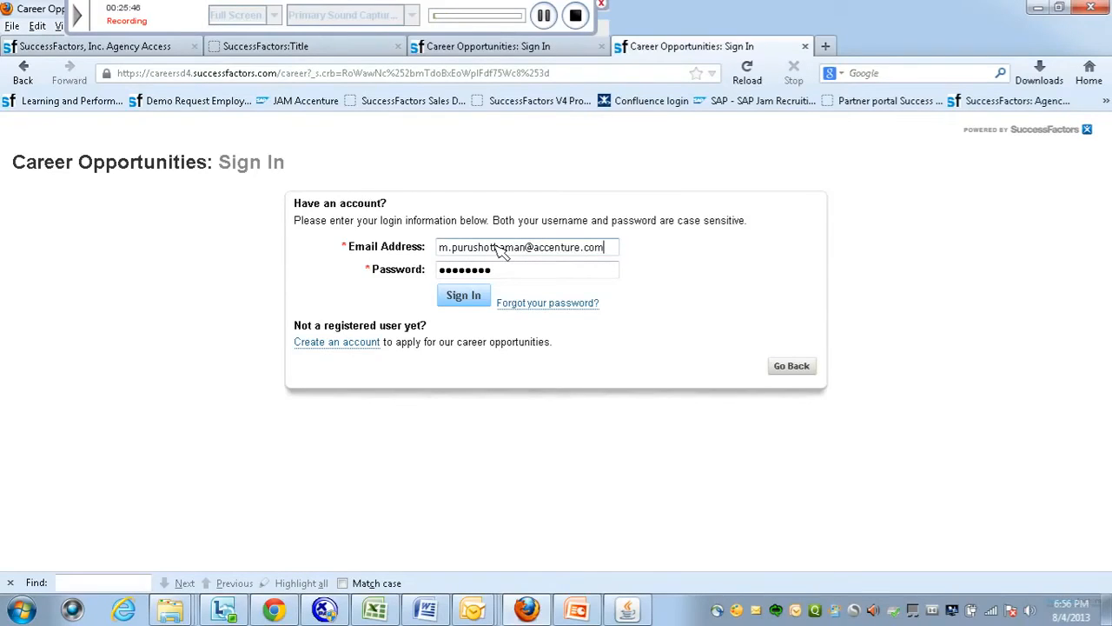
click(468, 298)
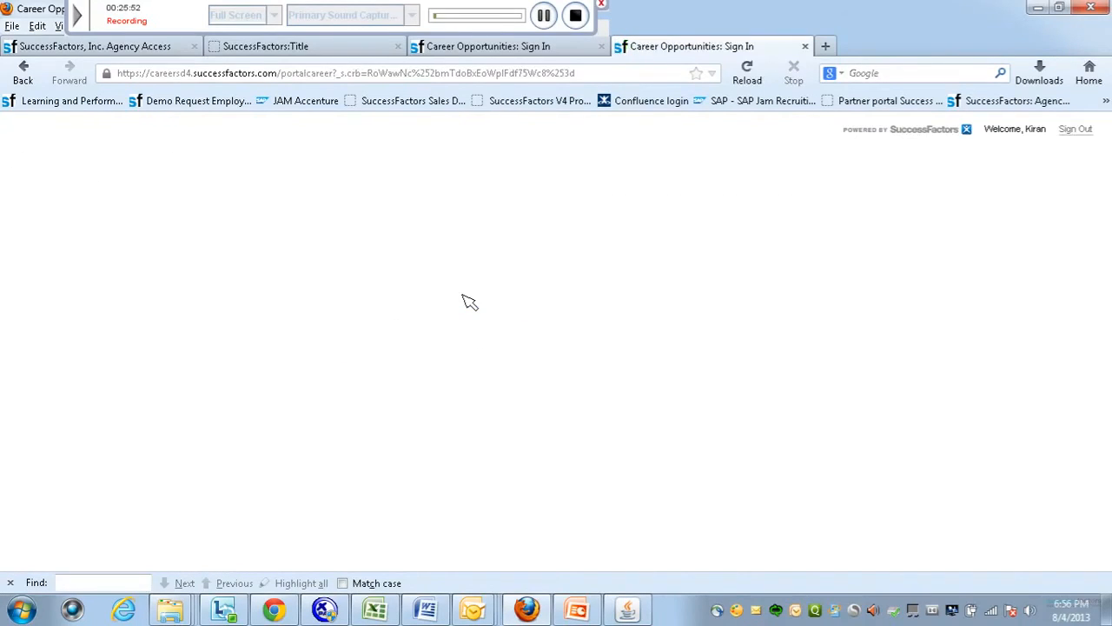
Correct the e-mail and retry sign-in, then follow Create an account after the invalid-login error.
click(542, 18)
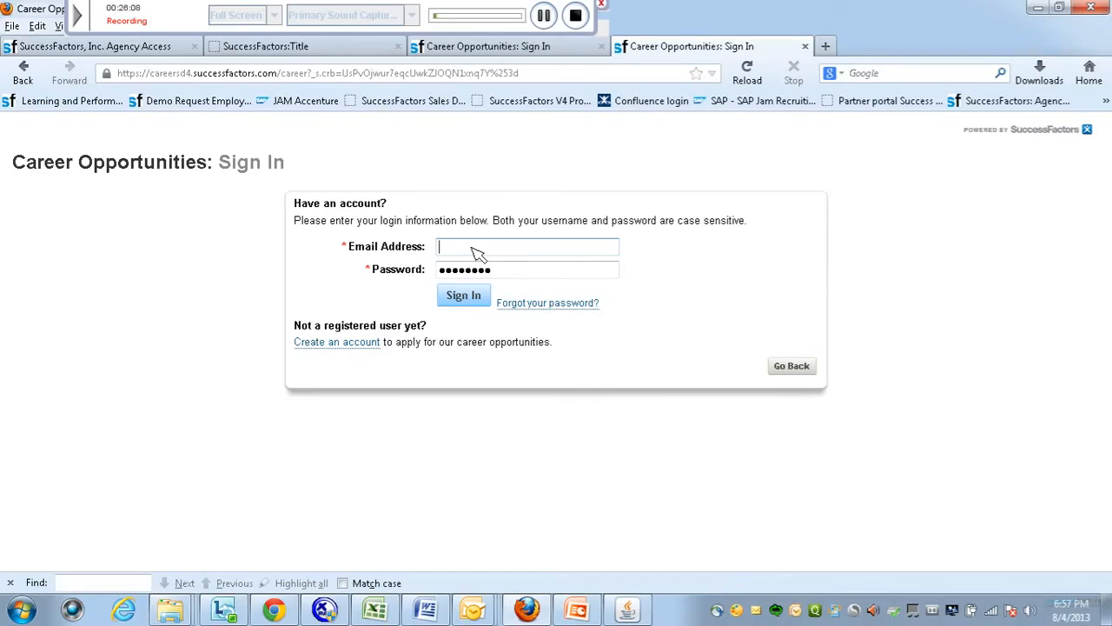
key(BackSpace)
key(Caps_Lock)
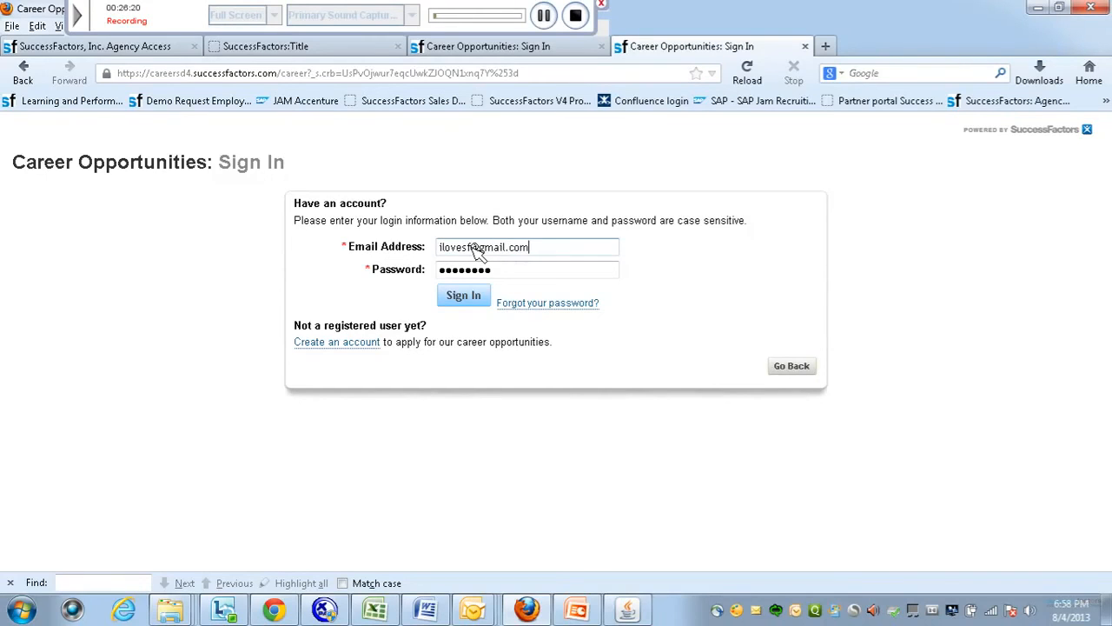
click(466, 297)
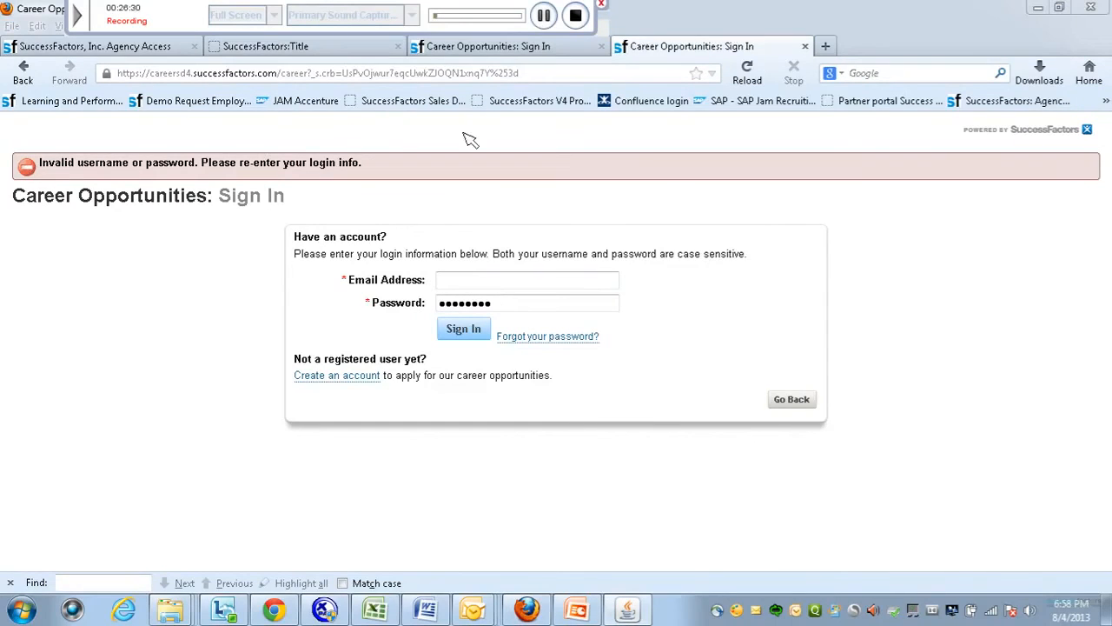
click(338, 382)
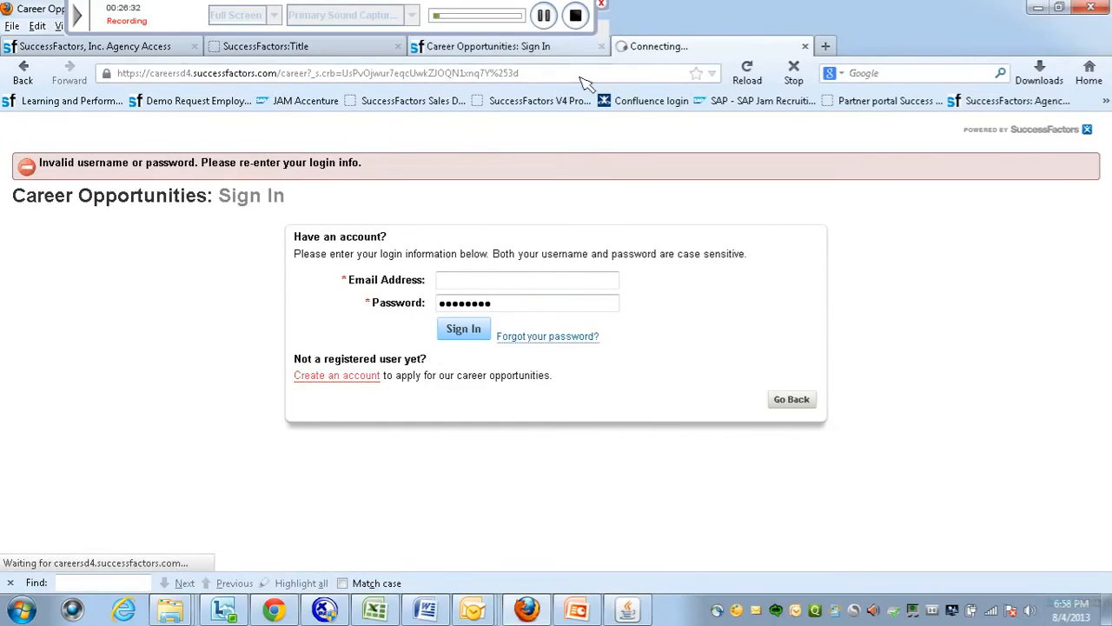
Create the new candidate account and let the browser remember its password.
click(544, 15)
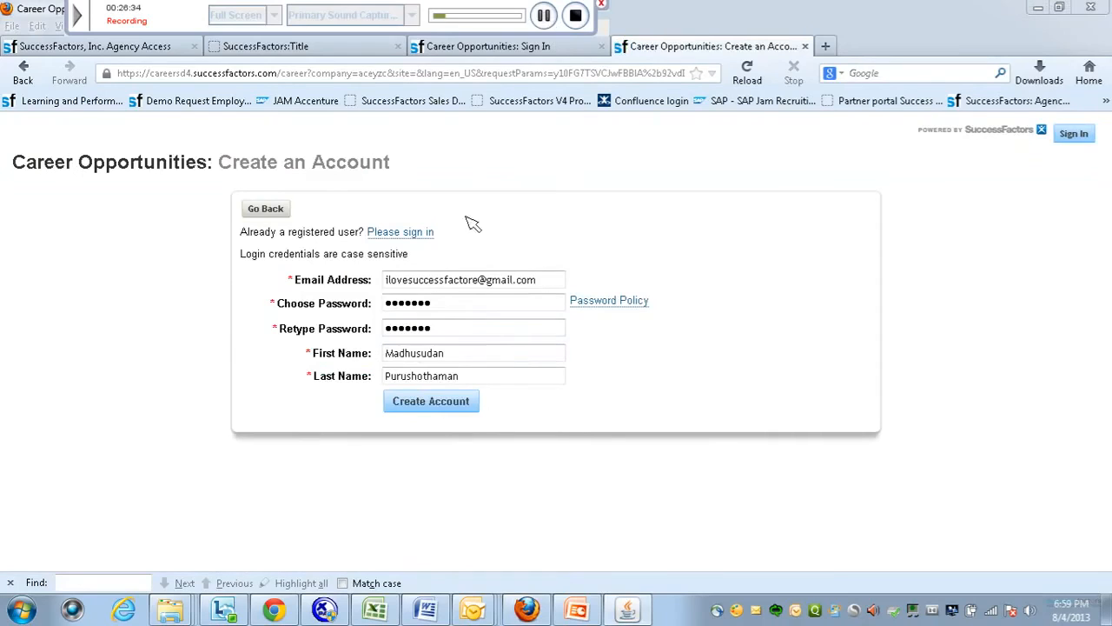
click(434, 407)
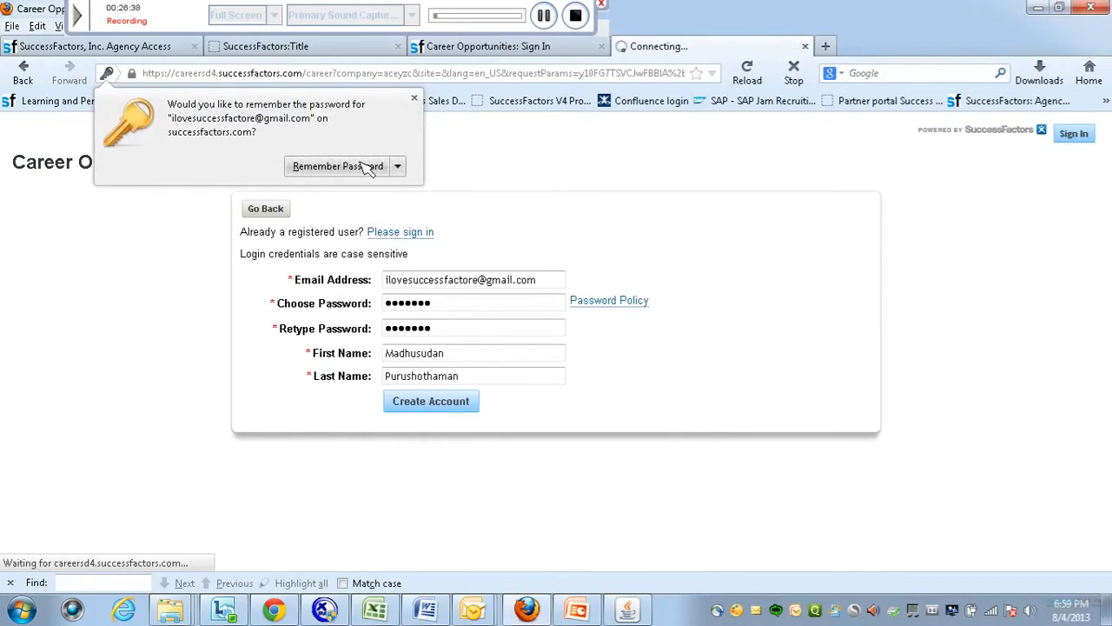
click(365, 167)
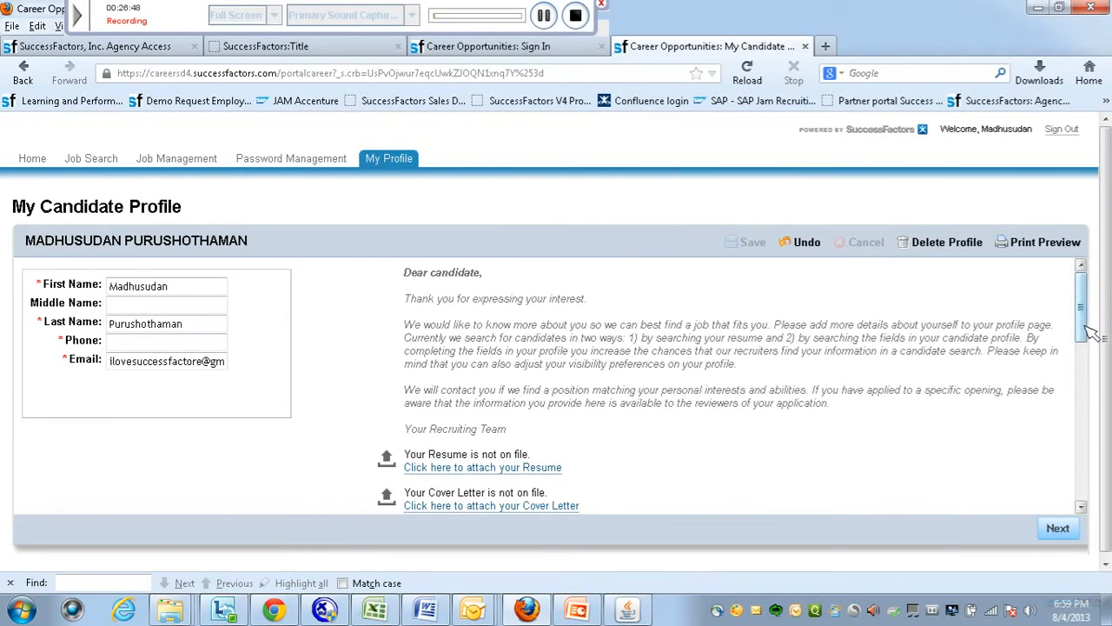
Answer the felony question No in the profile and continue to the application.
drag(1091, 333, 1088, 417)
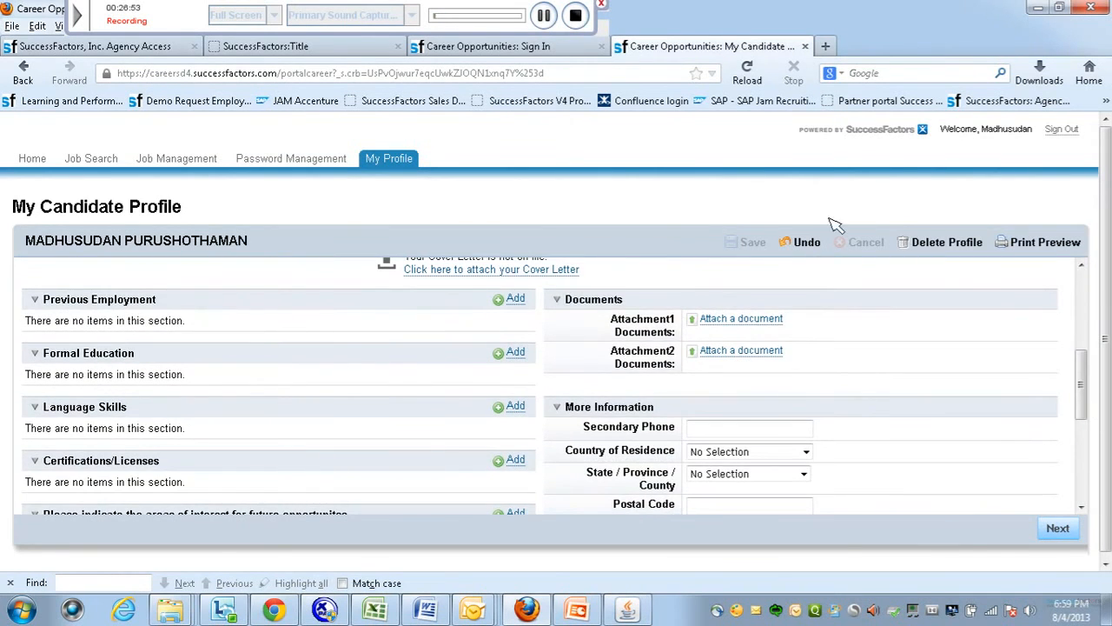
click(545, 15)
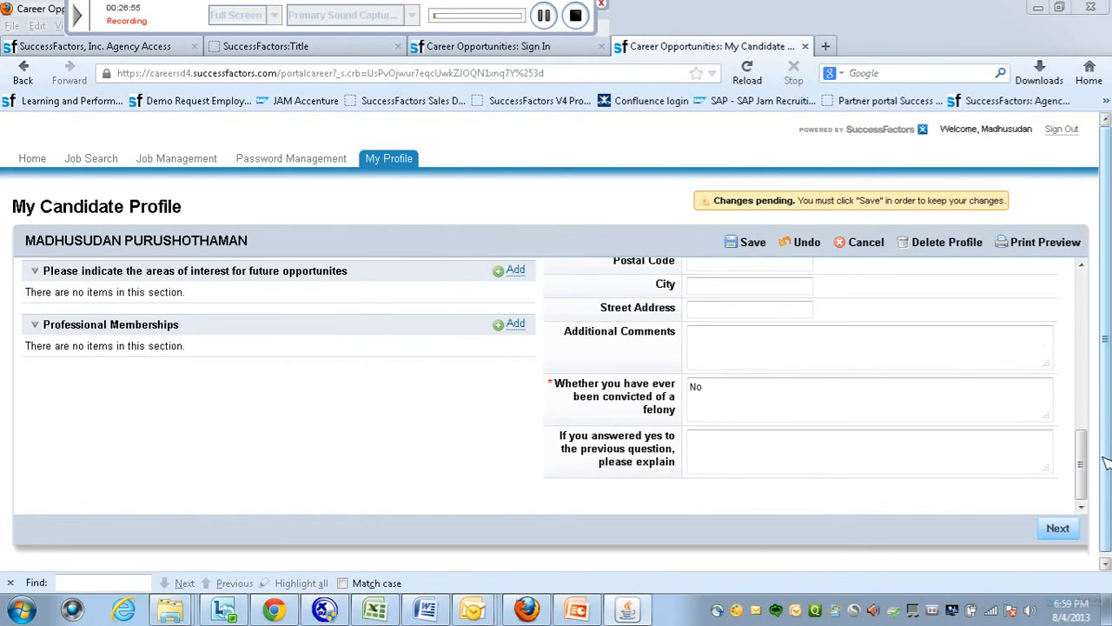
drag(1080, 461, 1091, 487)
click(735, 242)
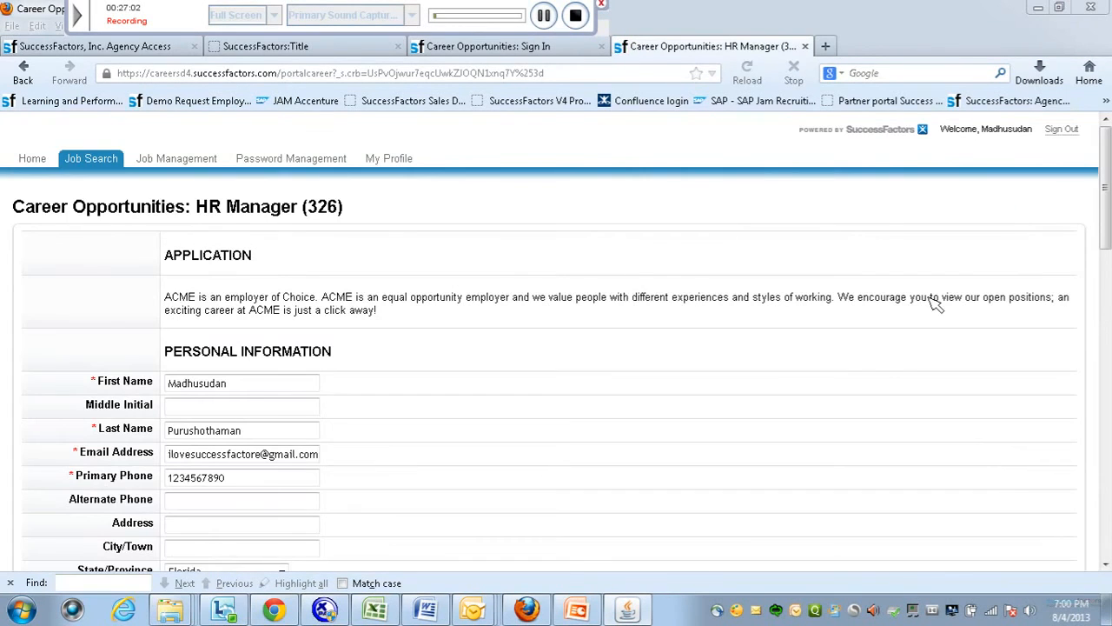
Keep Bachelor's Degree or equivalent as education and Referred by XYZ employee as the source.
mouse_move(1104, 211)
mouse_down()
mouse_move(1108, 539)
mouse_move(1106, 217)
mouse_up()
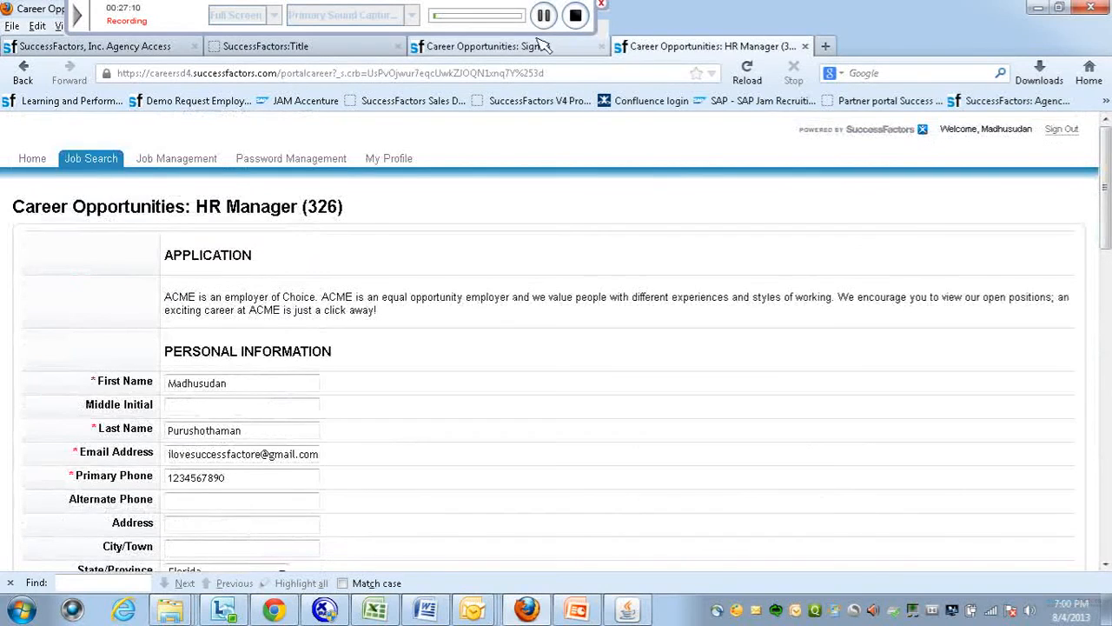
scroll(491, 139, down, 10)
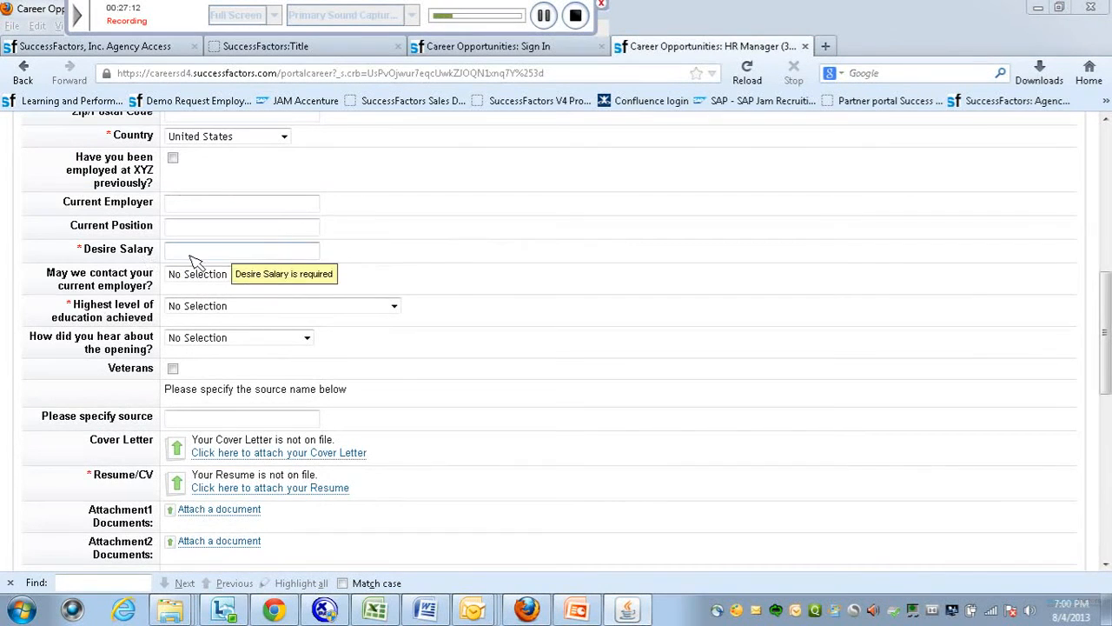
click(543, 15)
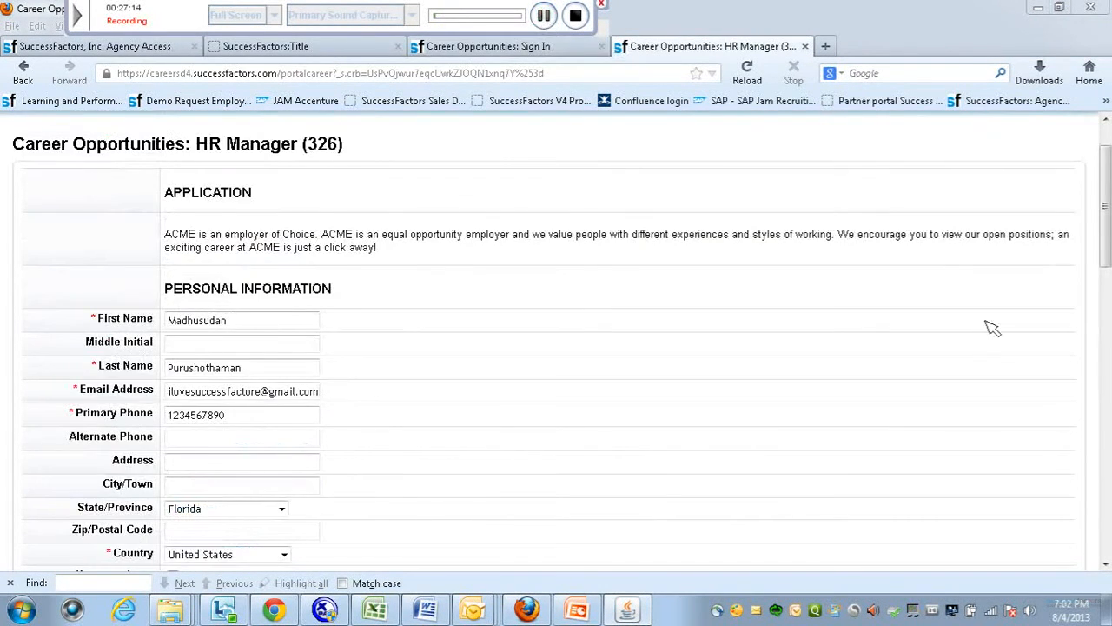
drag(1105, 229, 1109, 388)
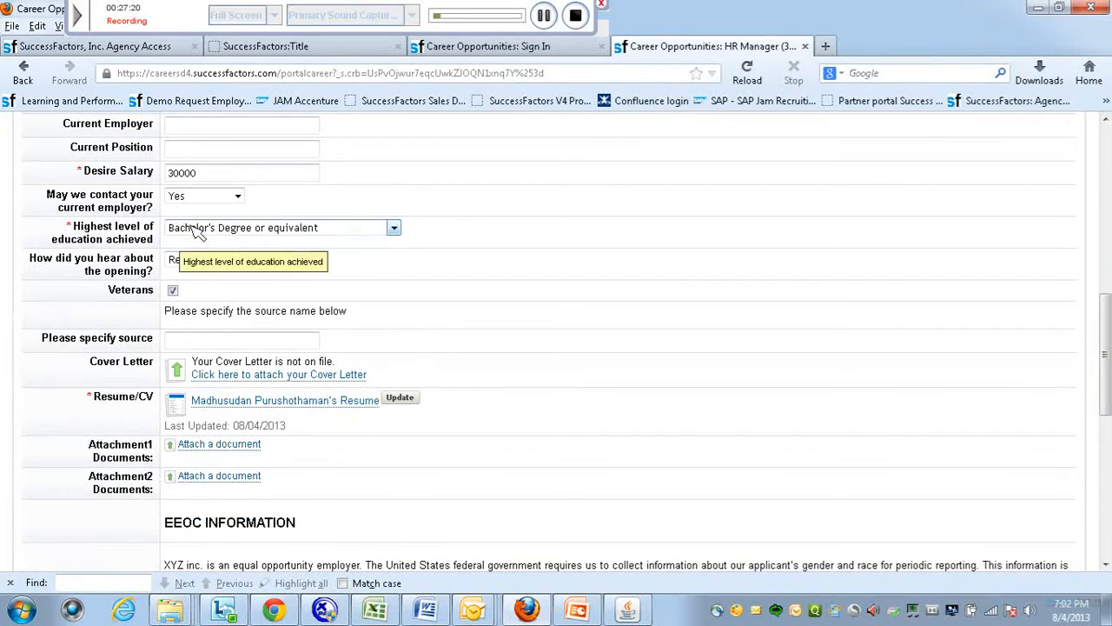
click(395, 228)
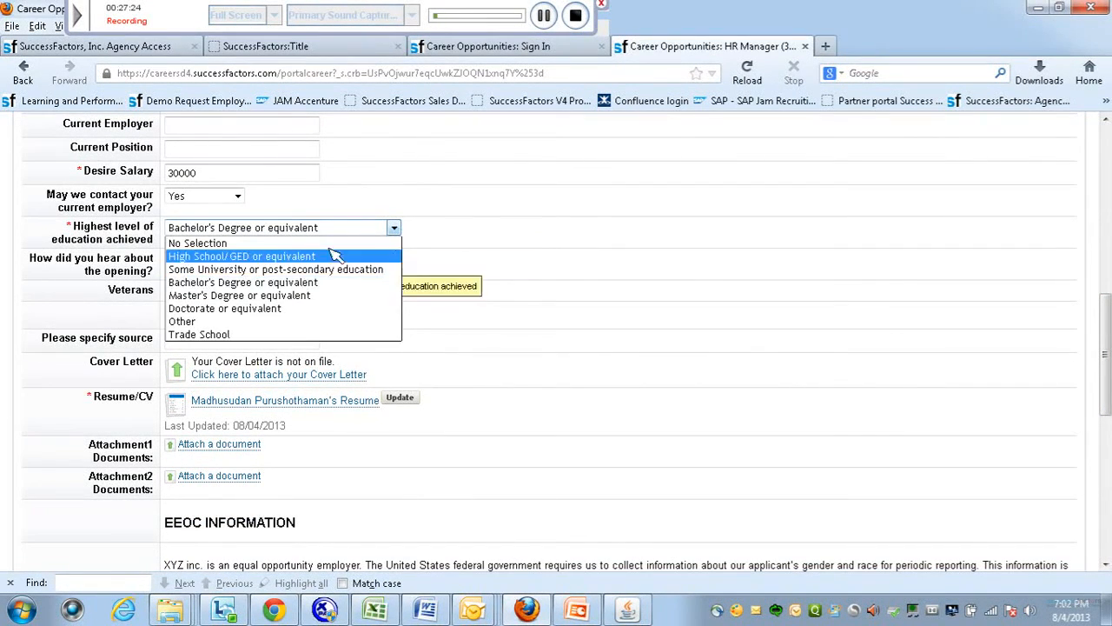
click(328, 283)
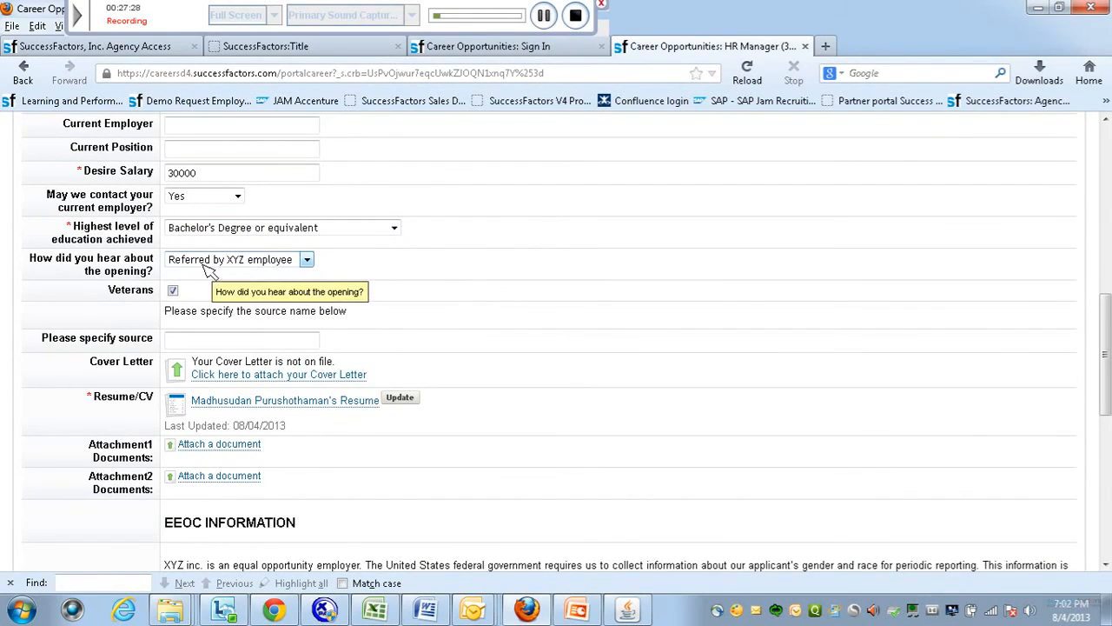
click(307, 261)
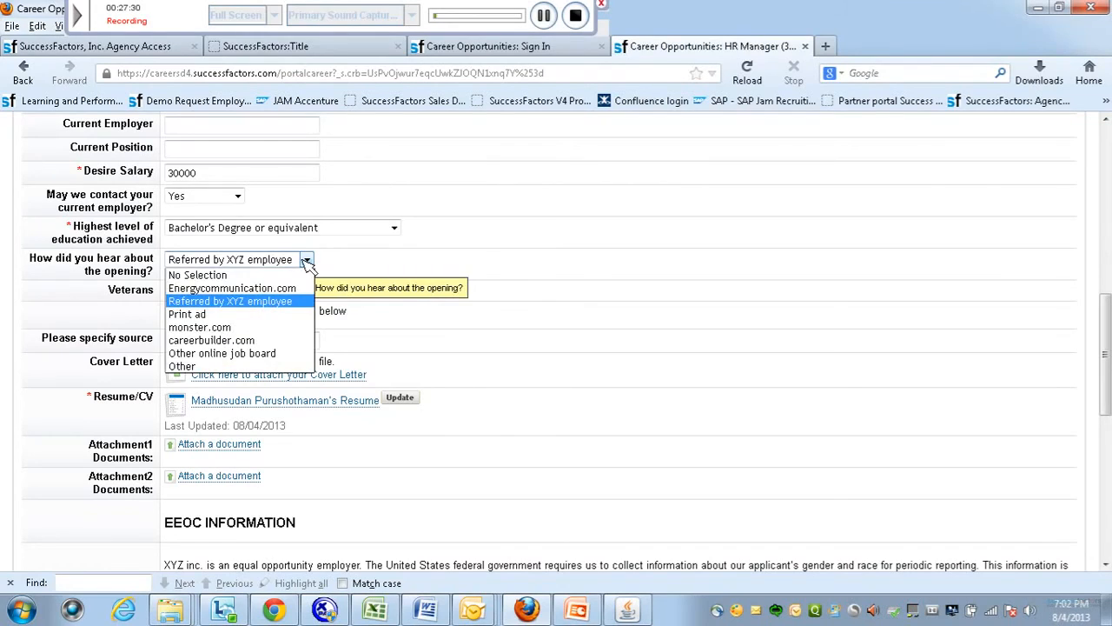
click(400, 269)
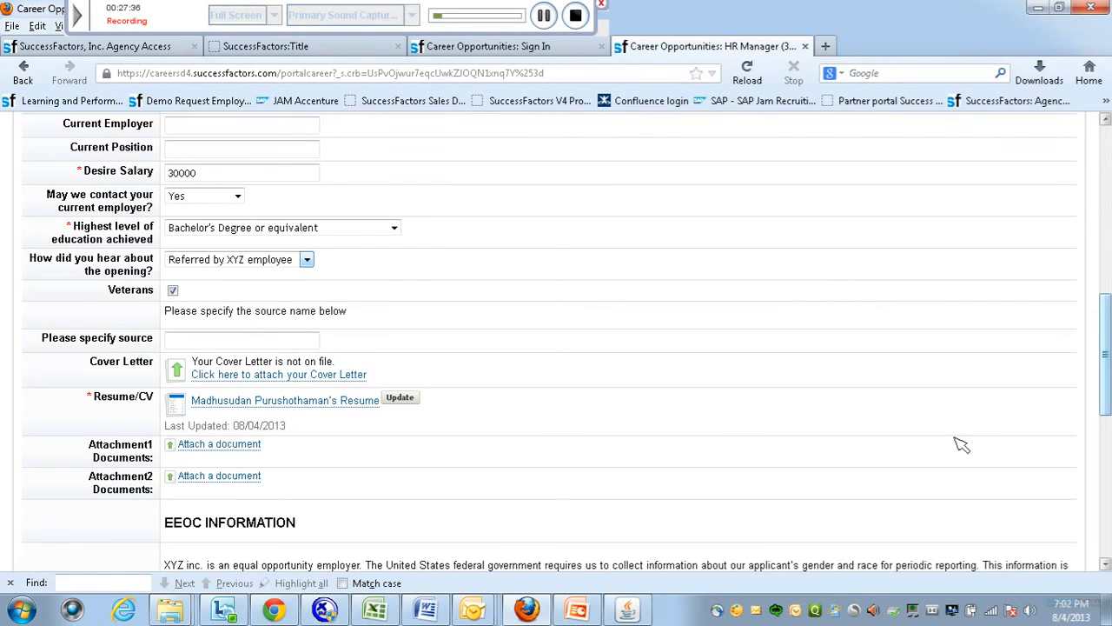
Keep Asian as the ethnicity and submit the HR Manager (326) application.
scroll(1108, 398, down, 5)
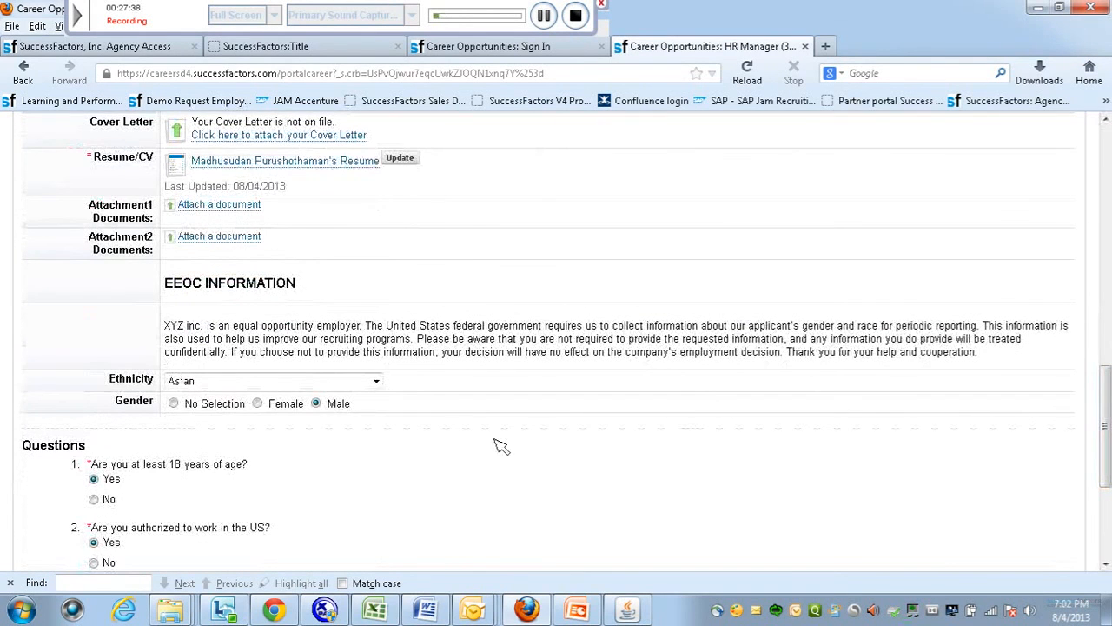
click(377, 381)
click(376, 380)
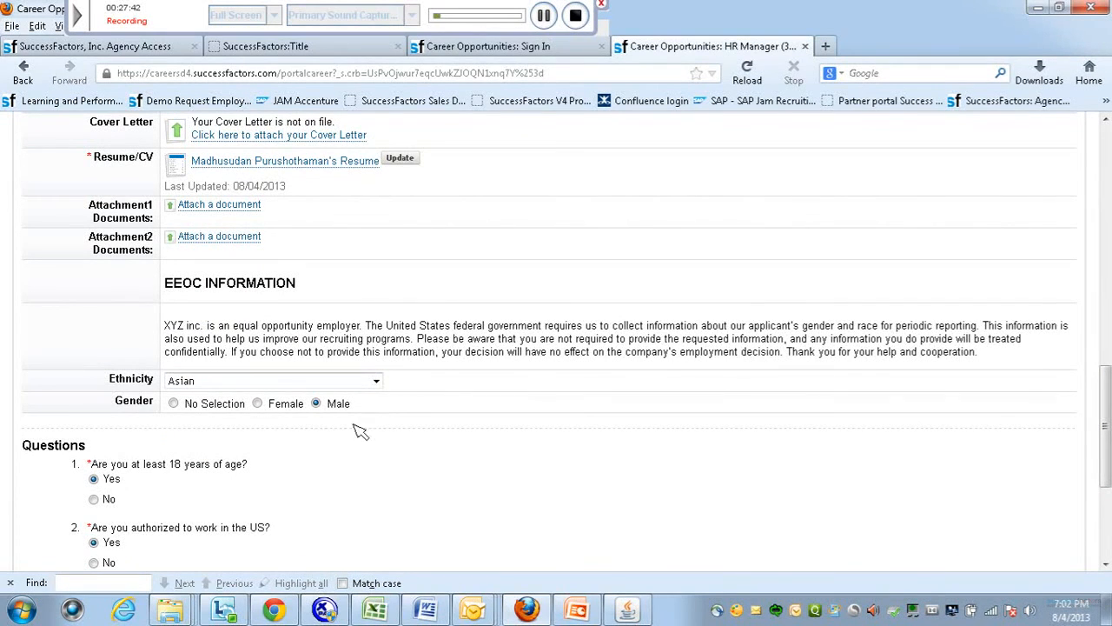
scroll(1106, 426, down, 5)
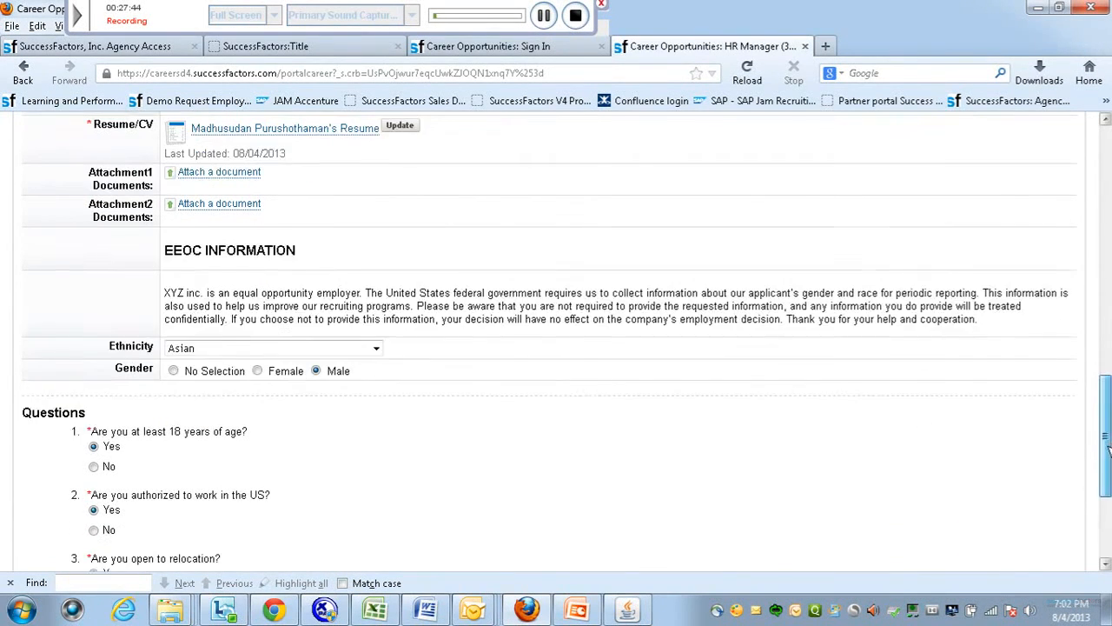
click(888, 530)
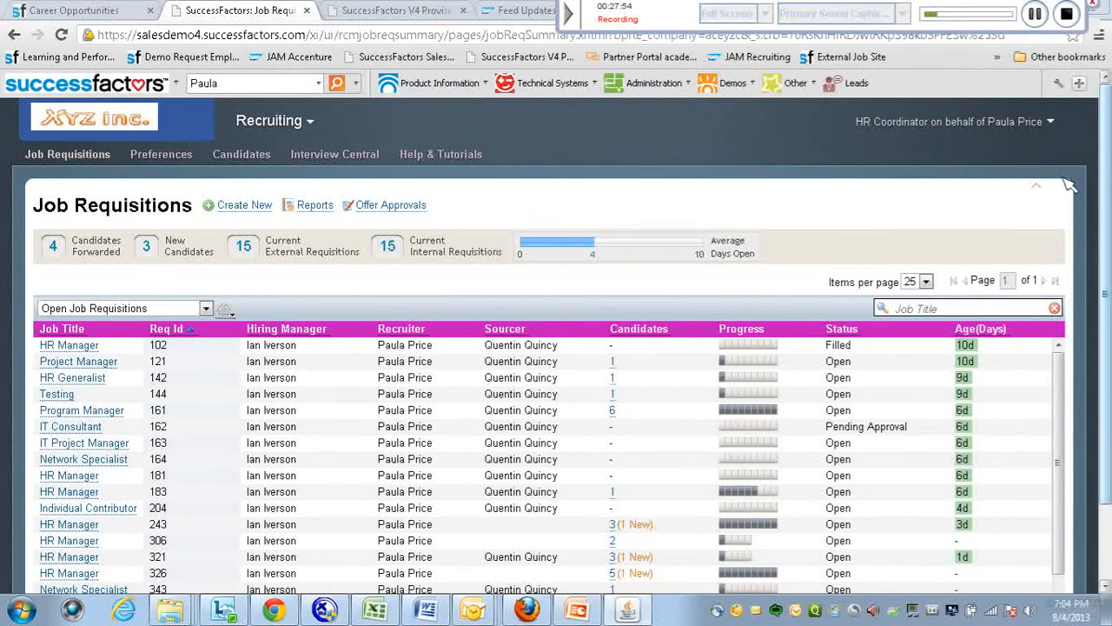
Open requisition 326's candidates and view the New Applicant stage with the Corporate Site applicant.
scroll(772, 413, down, 1)
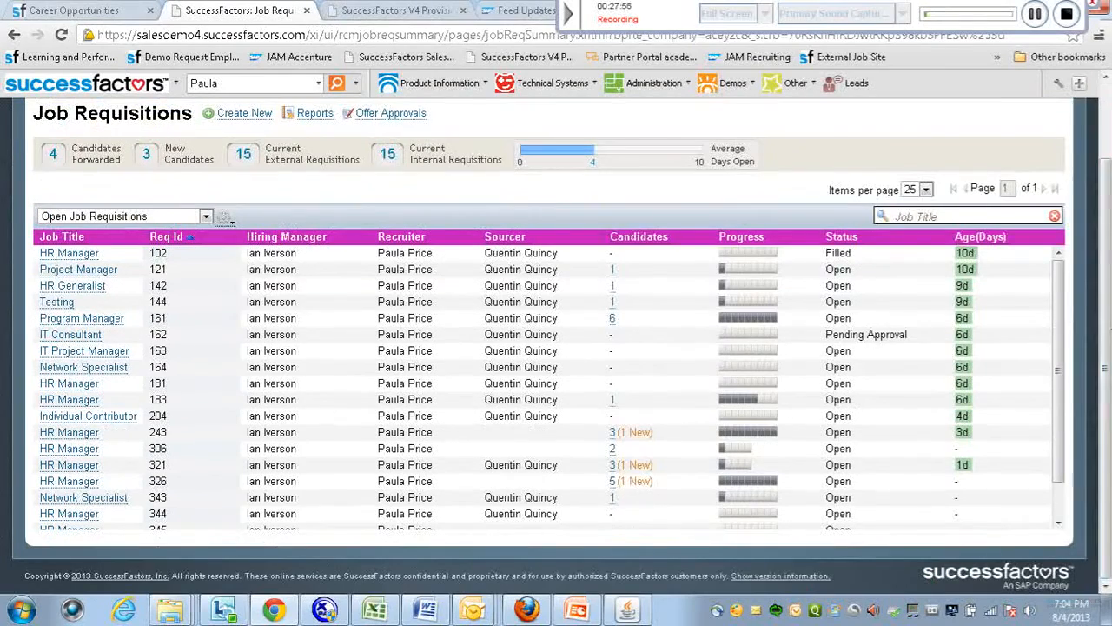
drag(1058, 461, 1061, 516)
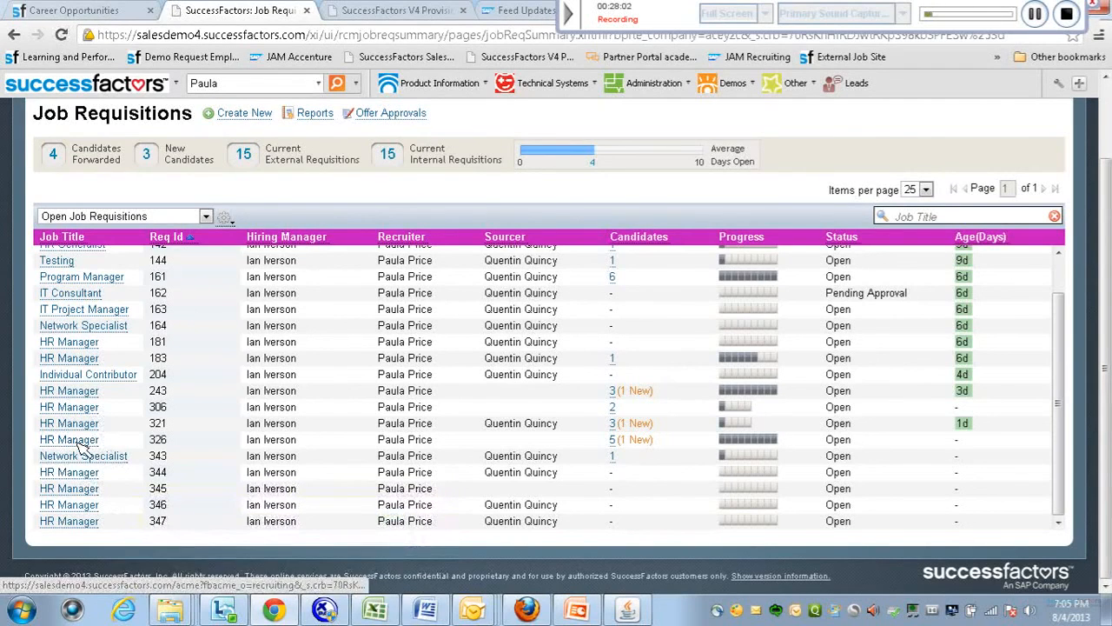
click(614, 443)
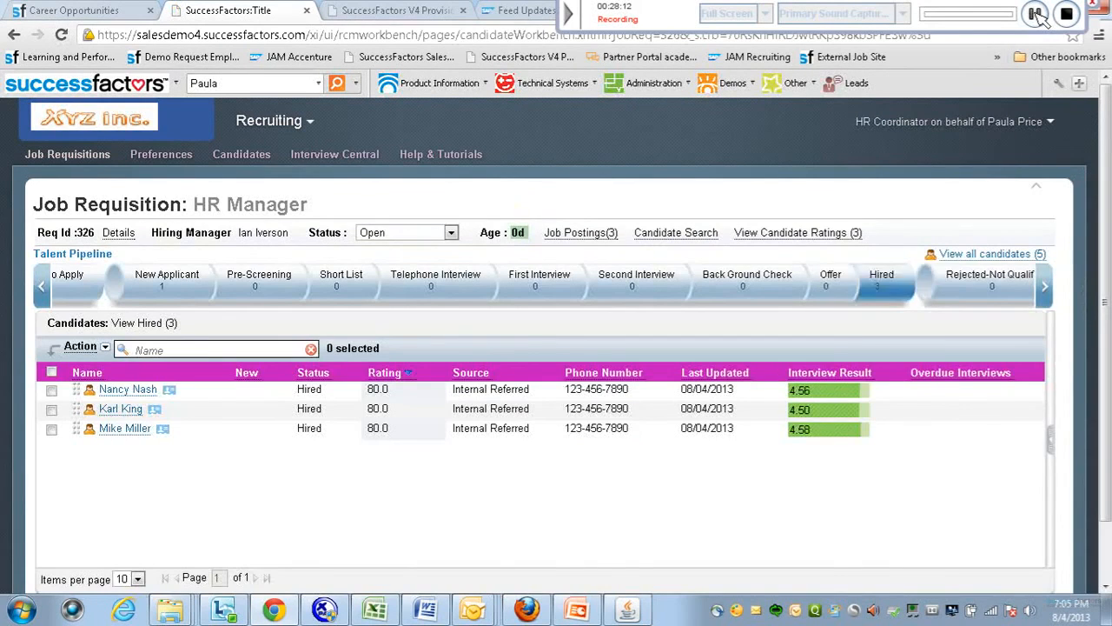
click(174, 291)
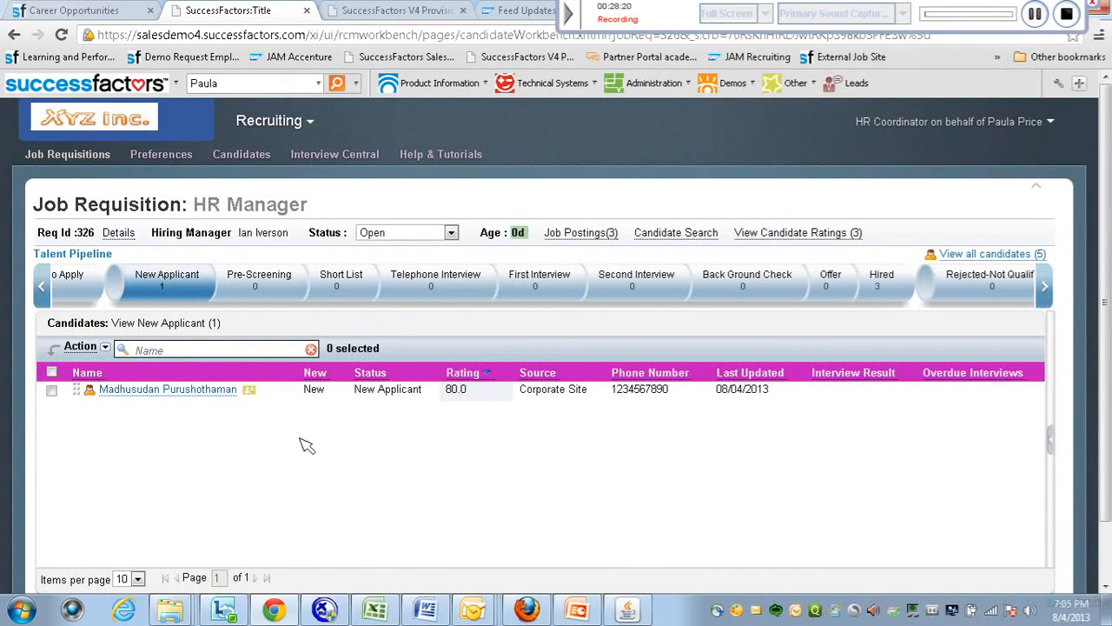
Sign in to Agency Access with the saved agency ID and open Job Listings.
click(1036, 14)
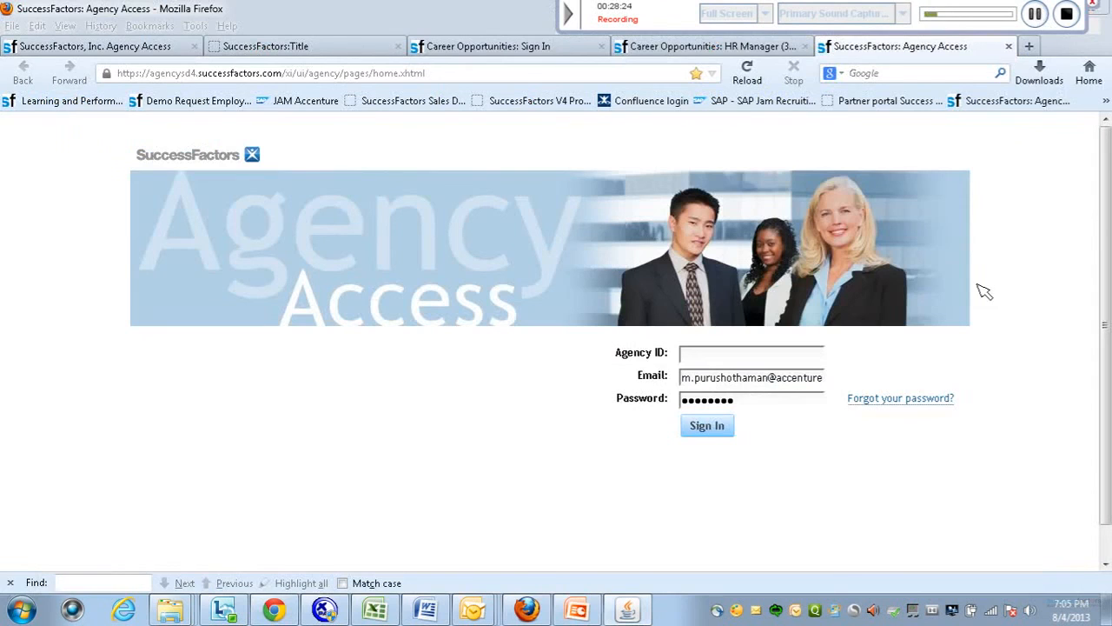
double_click(721, 363)
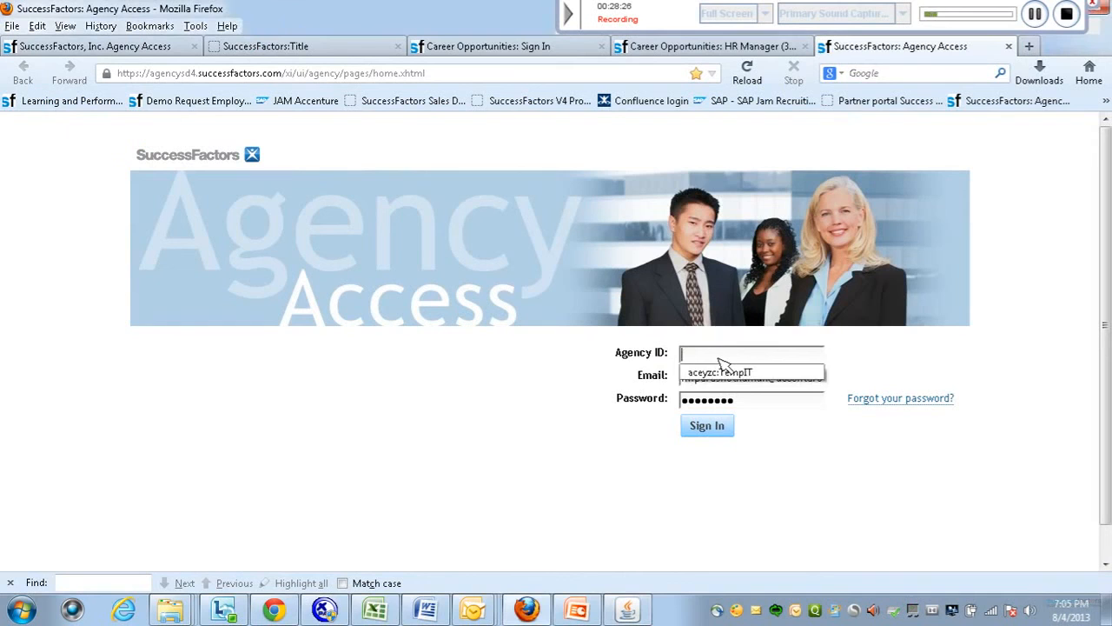
click(722, 377)
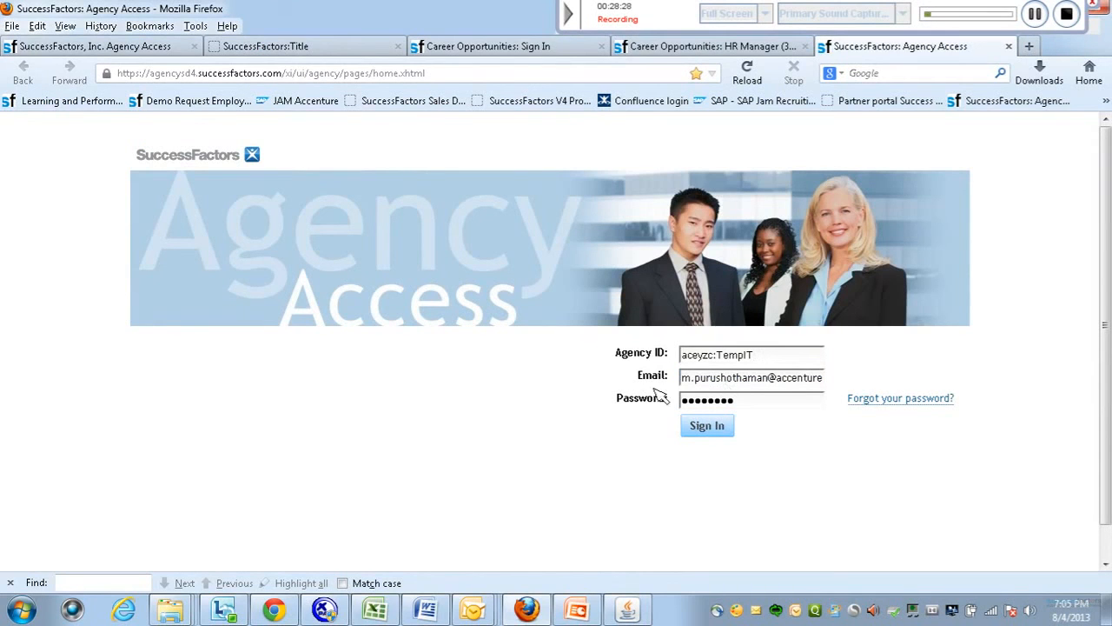
click(703, 428)
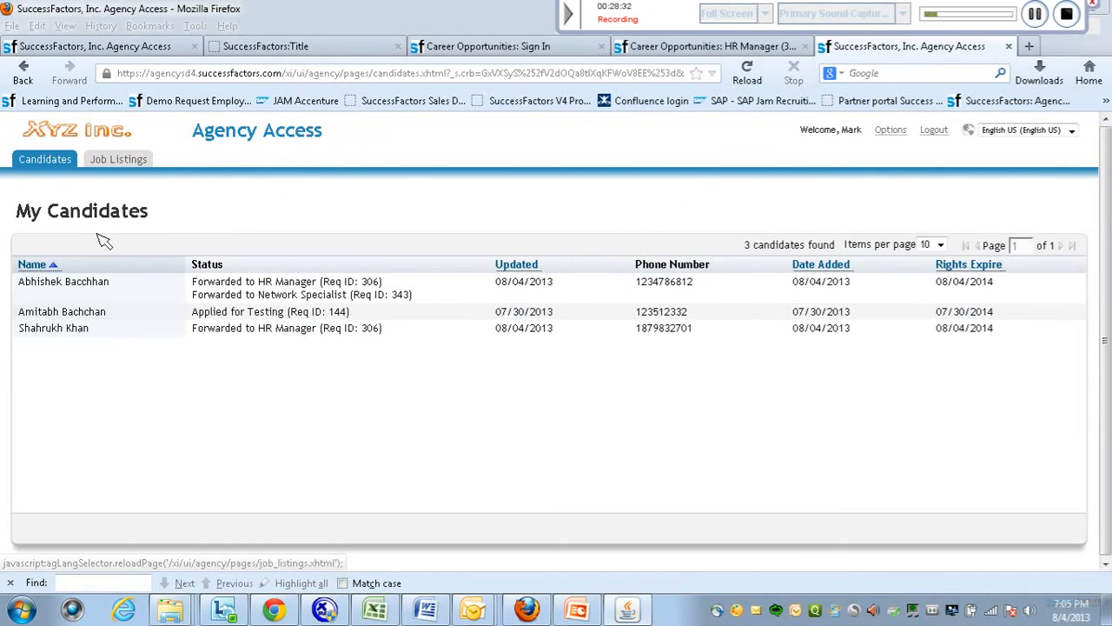
click(118, 159)
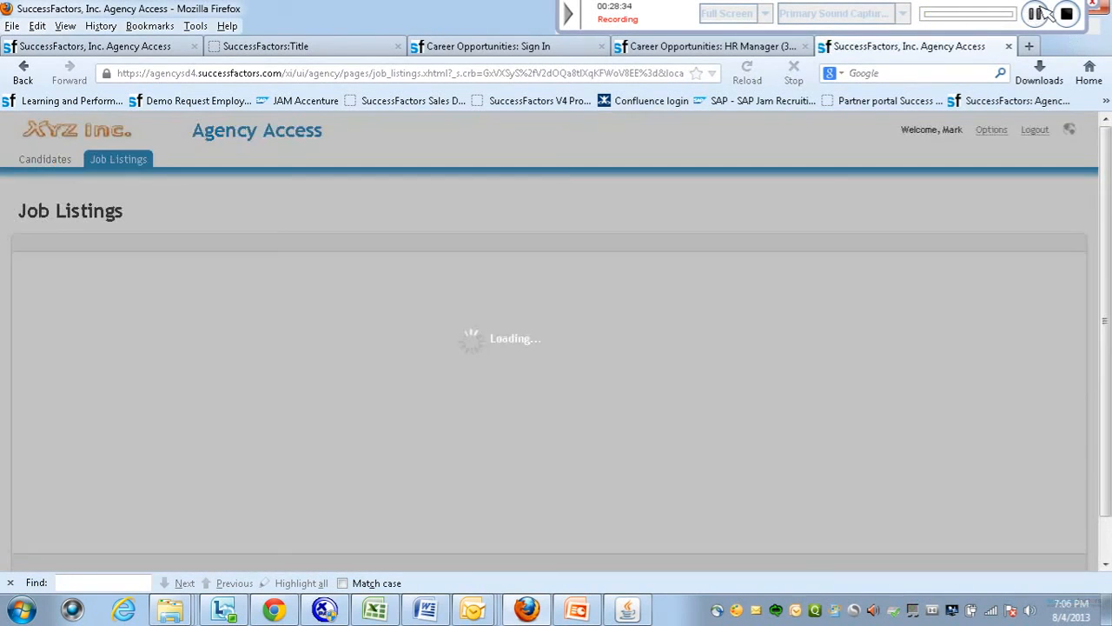
Submit an existing agency candidate to HR Manager requisition 326 and dismiss the confirmation.
click(1036, 13)
mouse_move(316, 348)
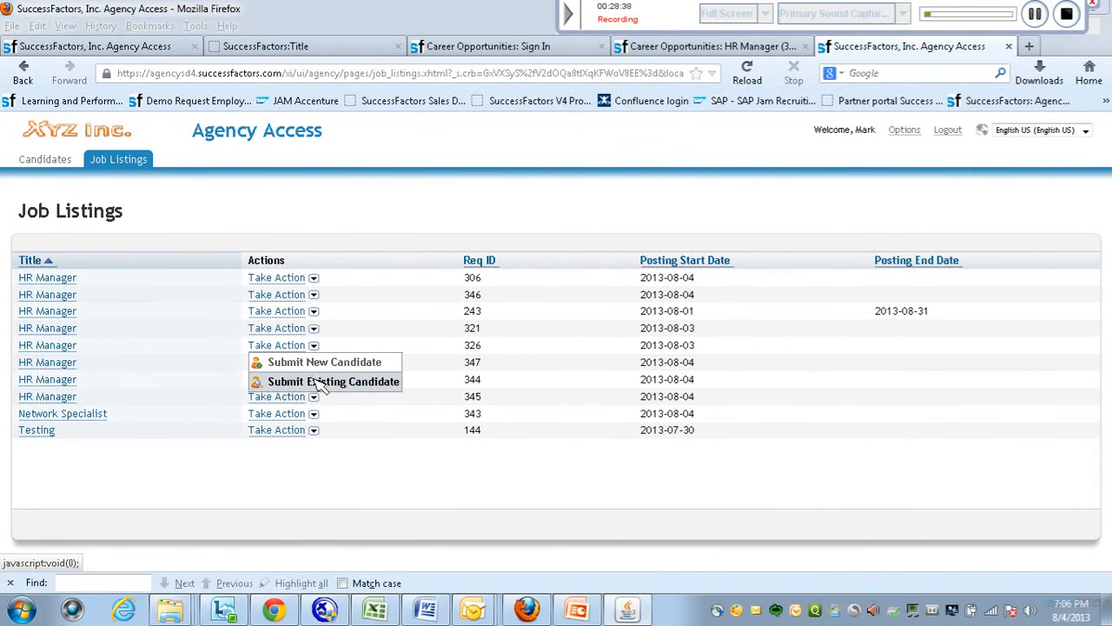
click(317, 381)
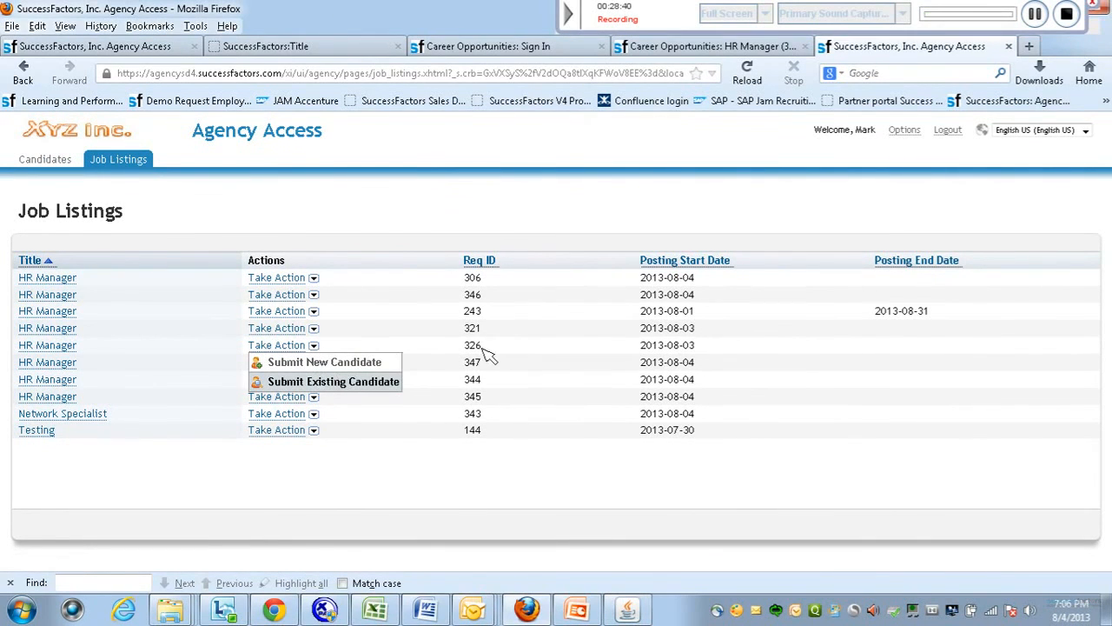
click(387, 382)
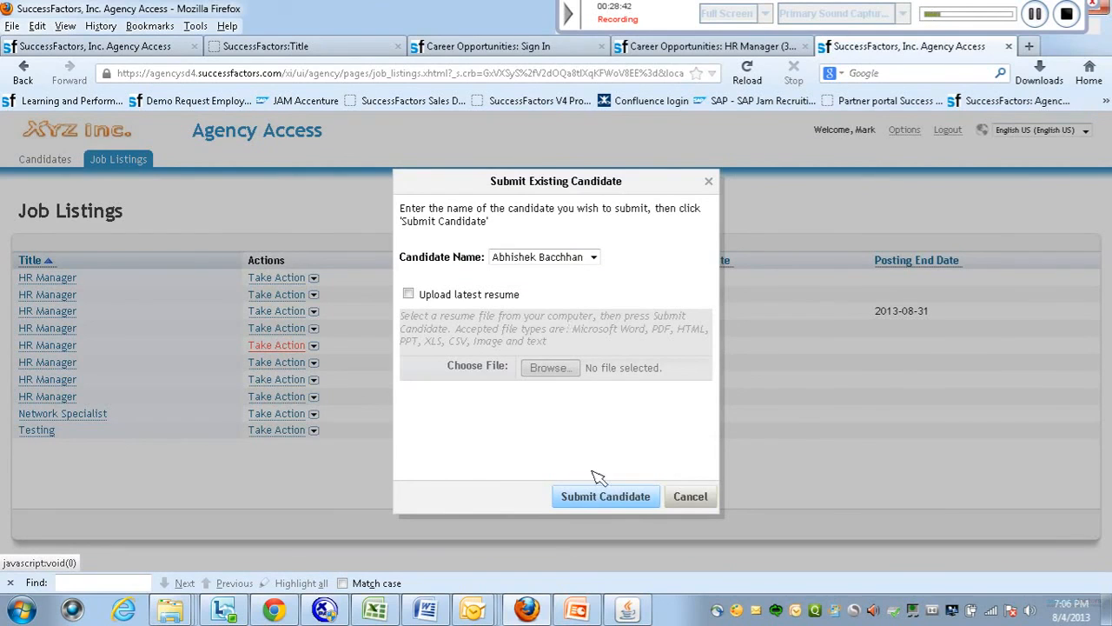
click(608, 499)
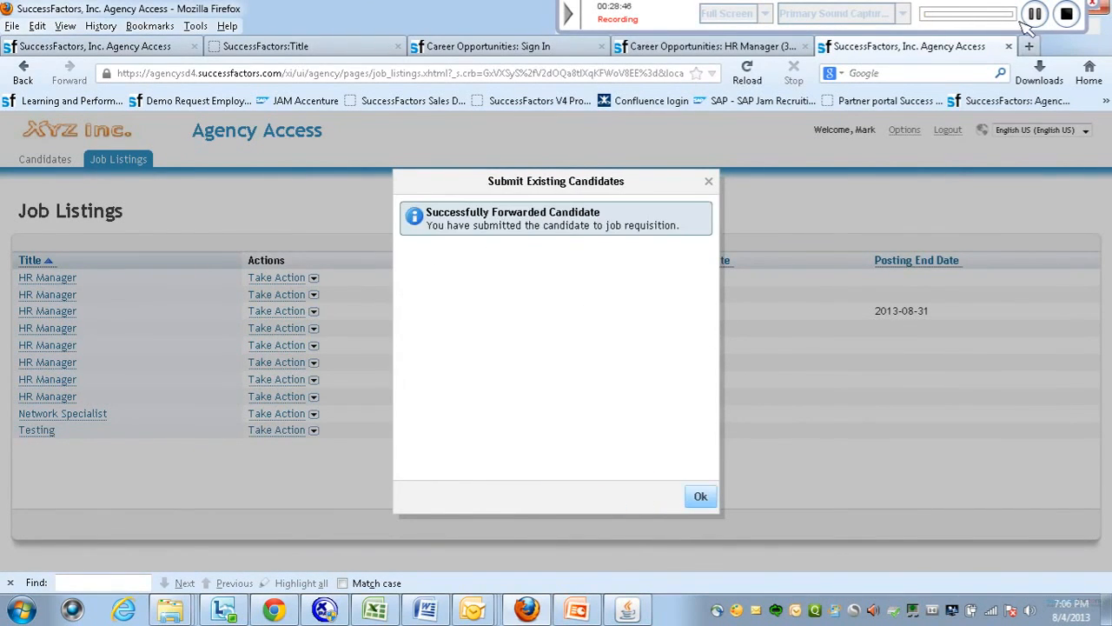
click(701, 497)
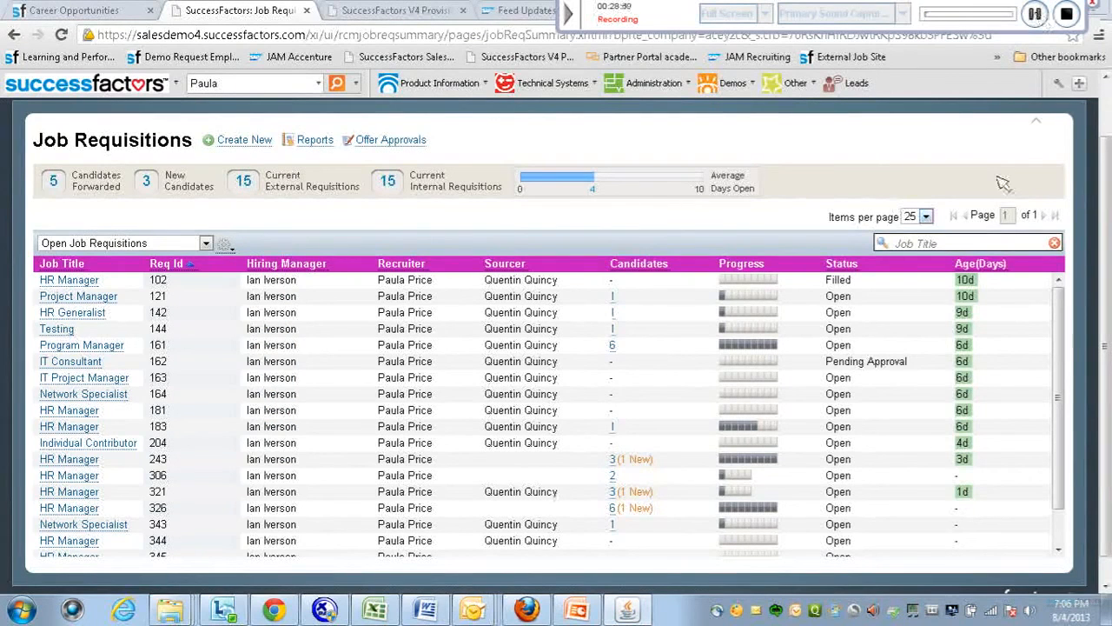
Open requisition 326's candidates and view the agency candidate in the Forwarded pipeline stage.
drag(1110, 383, 1106, 417)
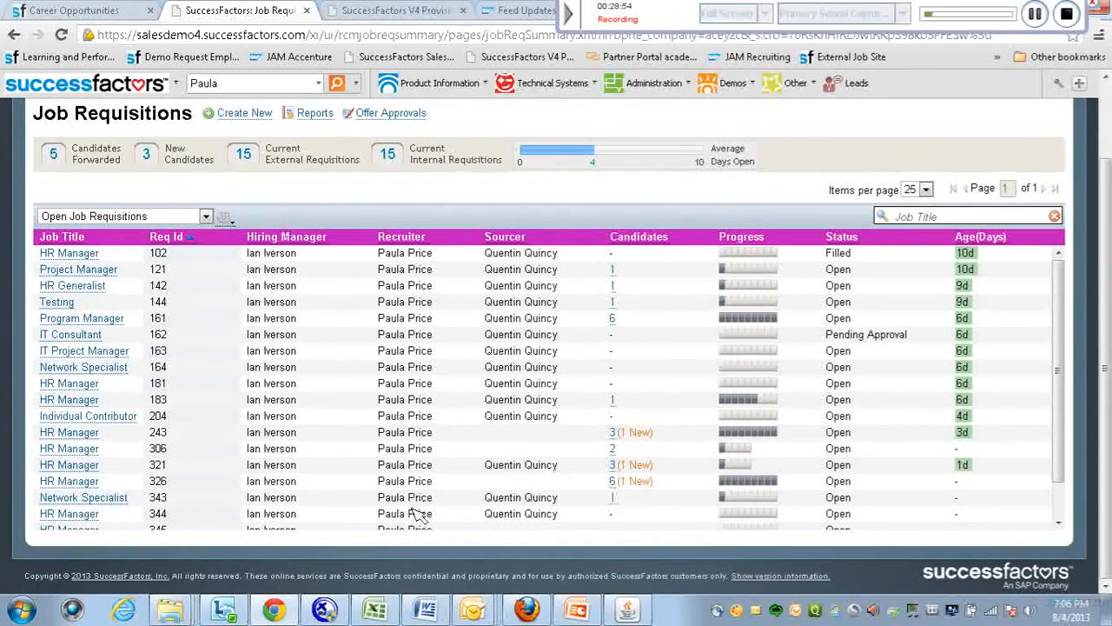
click(612, 480)
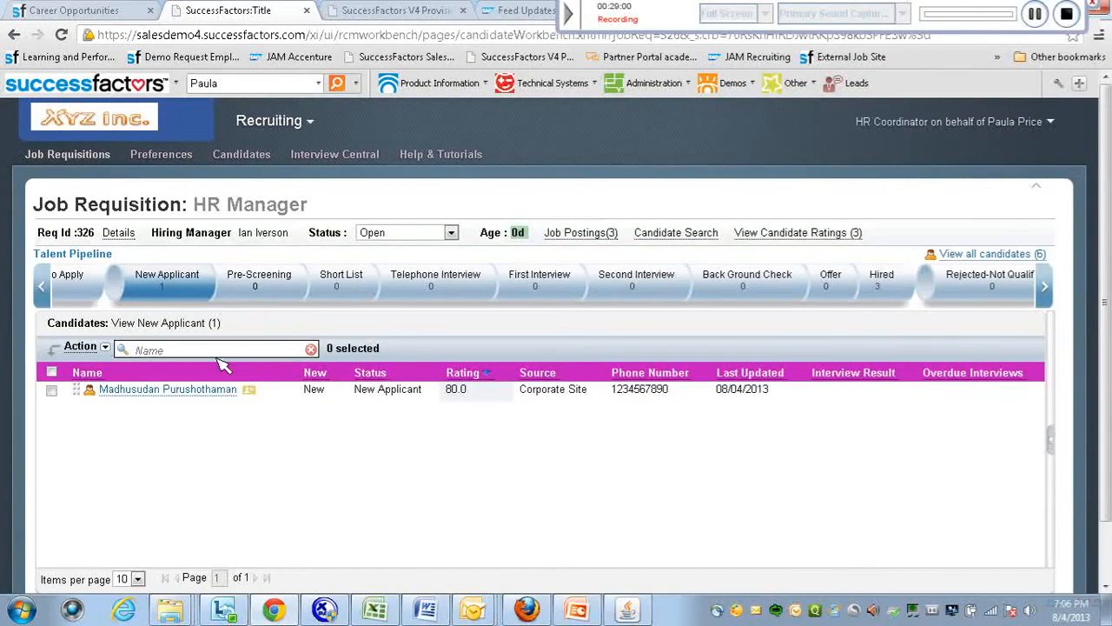
click(41, 287)
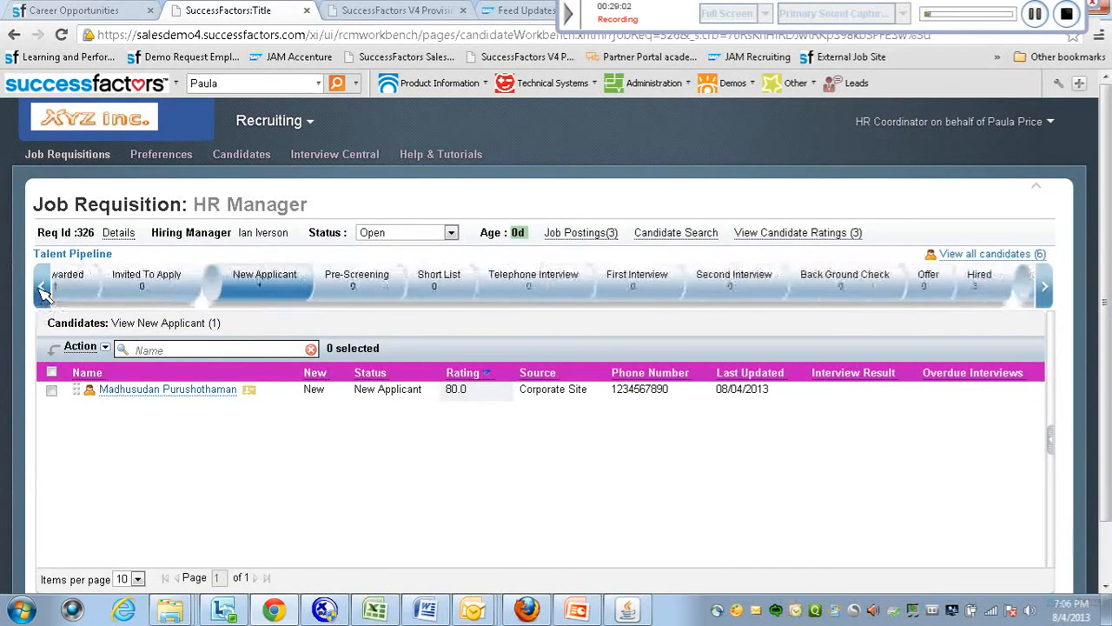
click(110, 286)
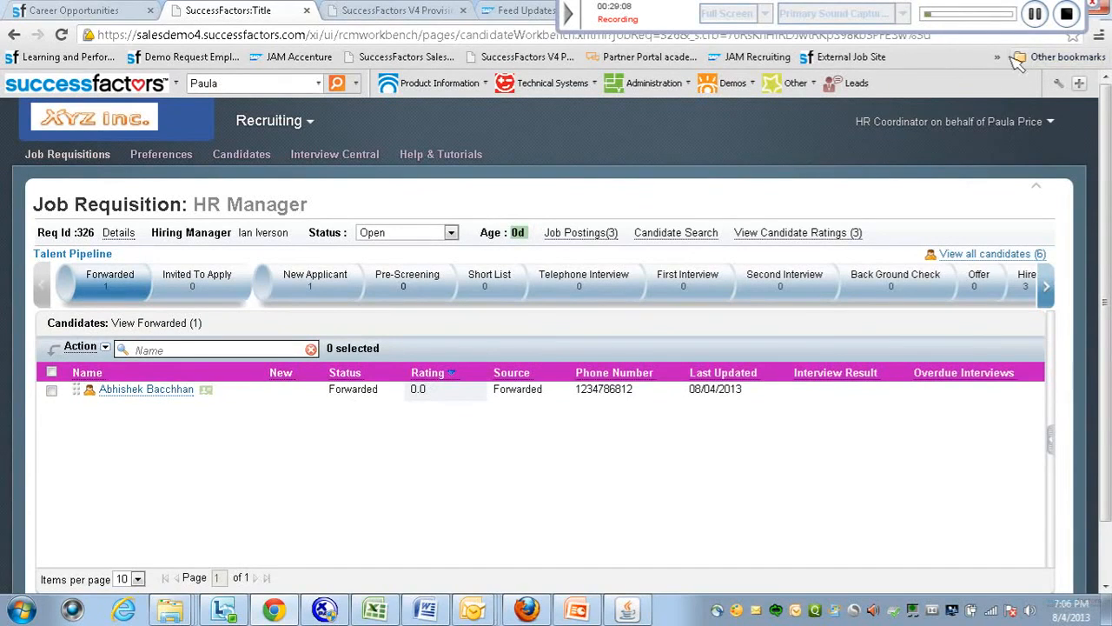
click(1035, 14)
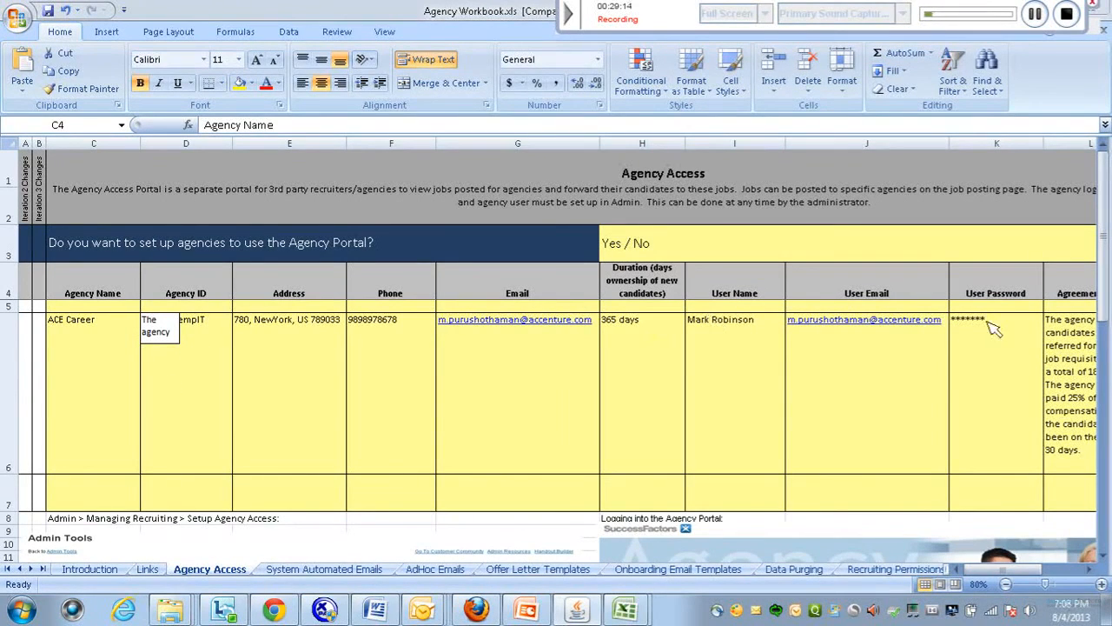
Page down the Agency Access sheet to the setup screenshots and Agency ID, Login ID, Password notes.
click(1104, 307)
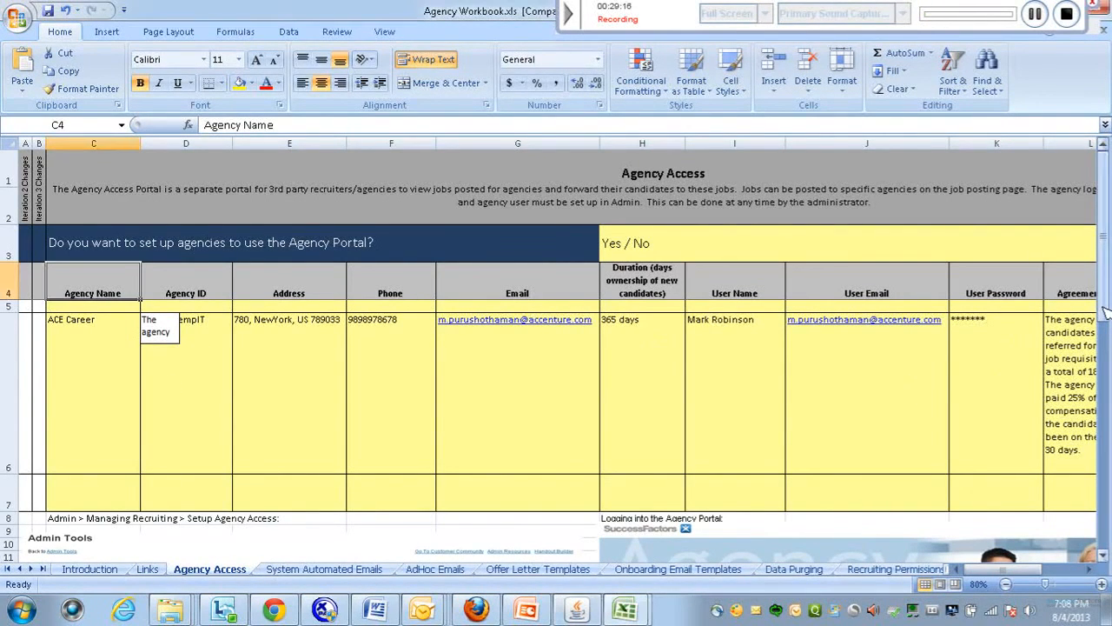
click(1105, 378)
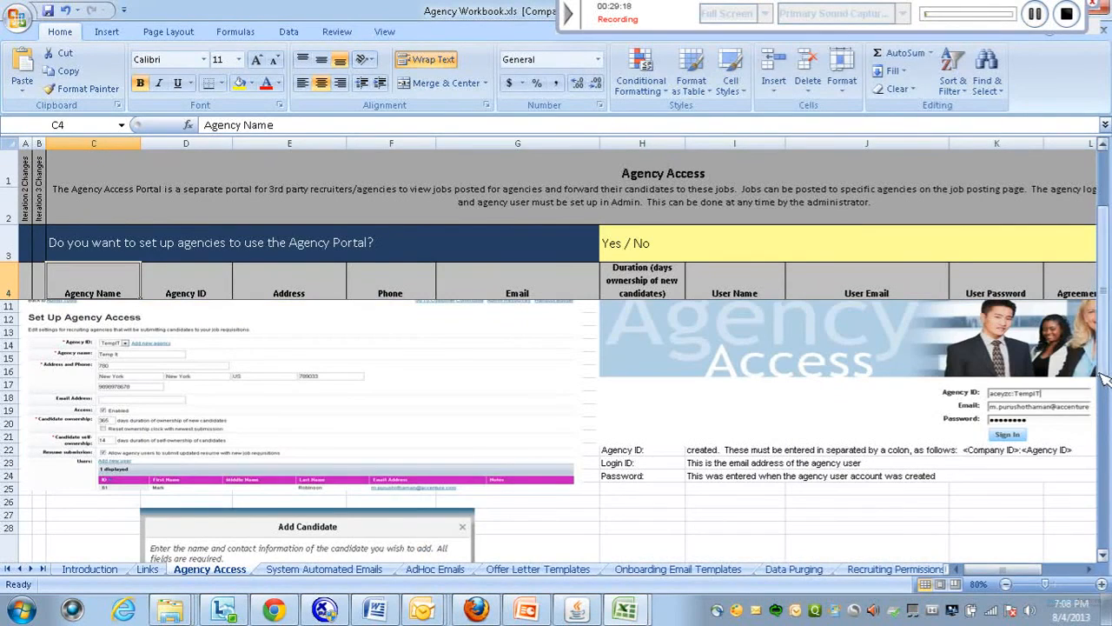